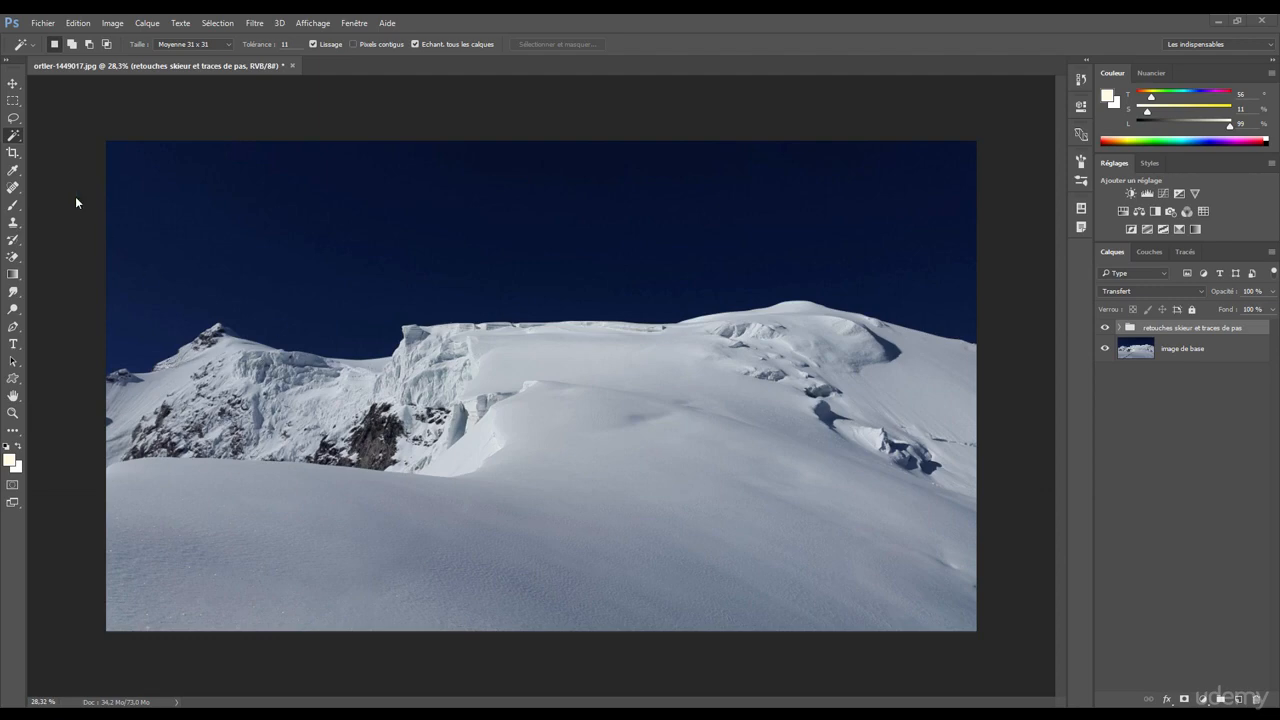
Try to outline the sky above the far-left peak with a freehand Lasso selection following the ridge
{"action": "left_click", "coordinate": [13, 118]}
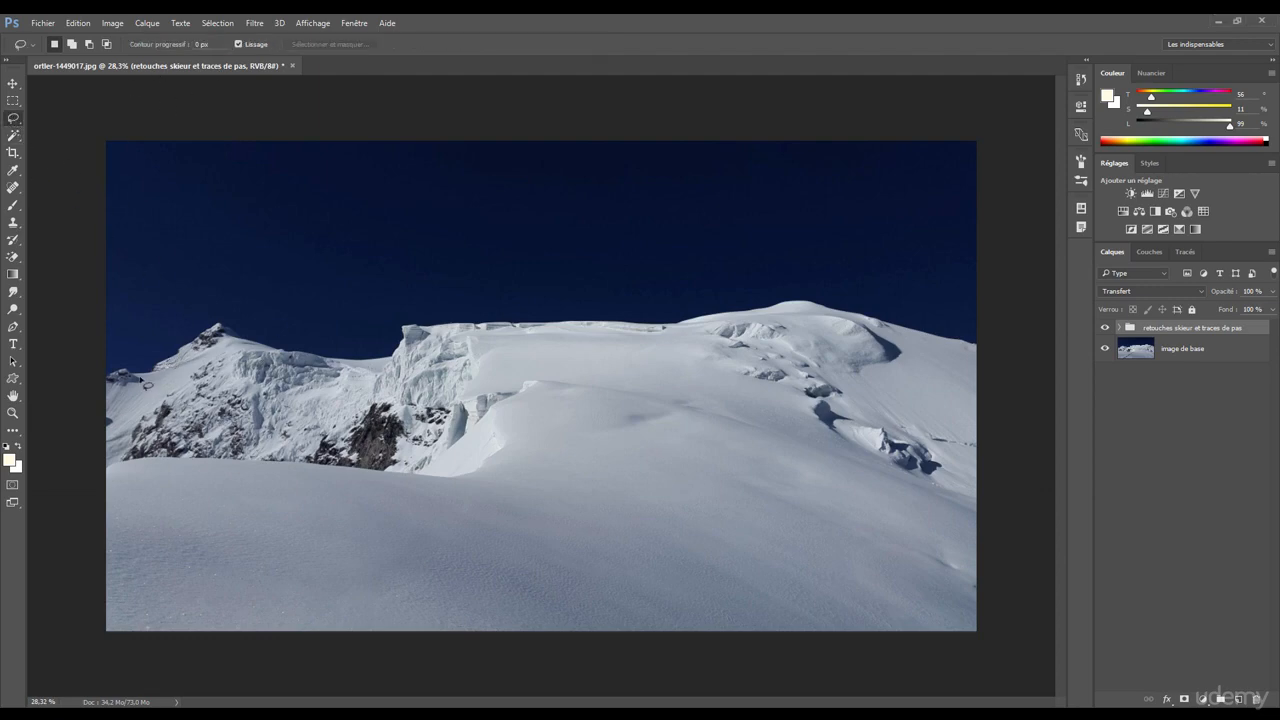
{"action": "mouse_move", "coordinate": [100, 380]}
{"action": "left_mouse_down"}
{"action": "mouse_move", "coordinate": [177, 394]}
{"action": "mouse_move", "coordinate": [143, 346]}
{"action": "mouse_move", "coordinate": [377, 371]}
{"action": "mouse_move", "coordinate": [418, 335]}
{"action": "mouse_move", "coordinate": [587, 288]}
{"action": "mouse_move", "coordinate": [638, 286]}
{"action": "mouse_move", "coordinate": [660, 318]}
{"action": "mouse_move", "coordinate": [698, 335]}
{"action": "mouse_move", "coordinate": [856, 326]}
{"action": "mouse_move", "coordinate": [904, 314]}
{"action": "mouse_move", "coordinate": [936, 248]}
{"action": "mouse_move", "coordinate": [440, 196]}
{"action": "mouse_move", "coordinate": [395, 206]}
{"action": "left_mouse_up"}
{"action": "scroll", "coordinate": [512, 318], "scroll_direction": "up", "scroll_amount": 3}
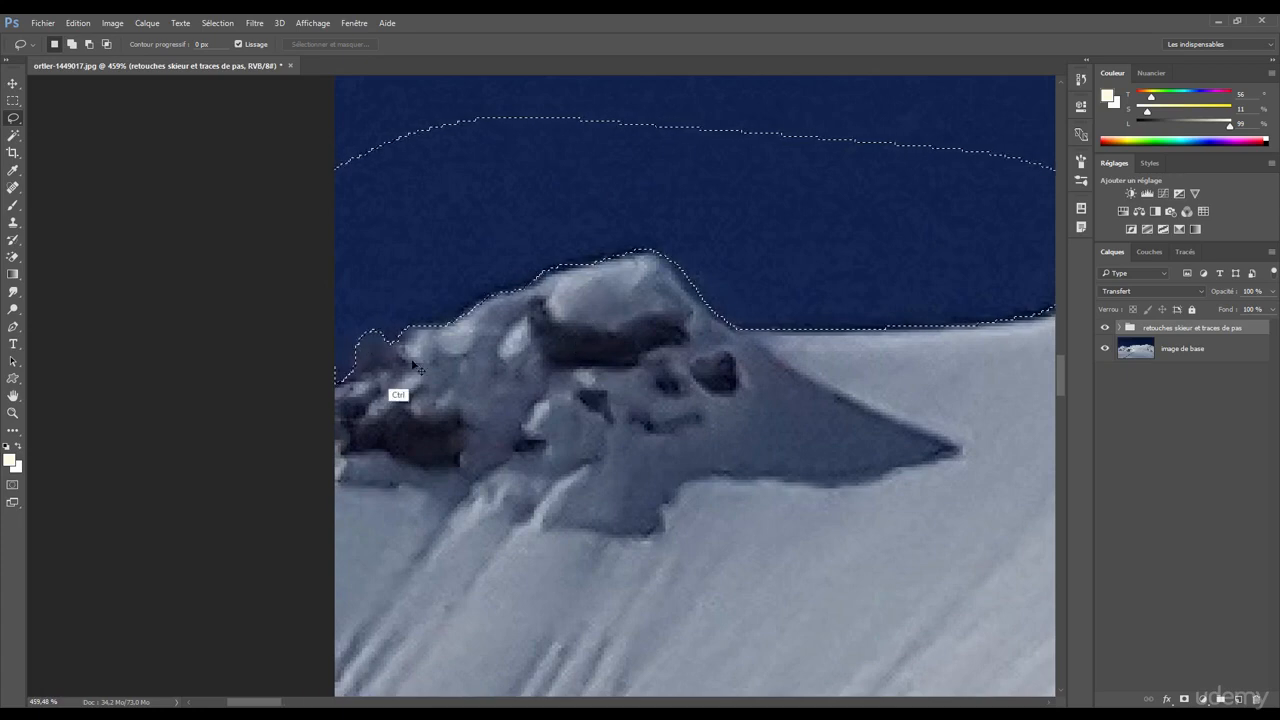
{"action": "left_click_drag", "start_coordinate": [710, 255], "coordinate": [508, 300]}
{"action": "scroll", "coordinate": [508, 300], "scroll_direction": "down", "scroll_amount": 4}
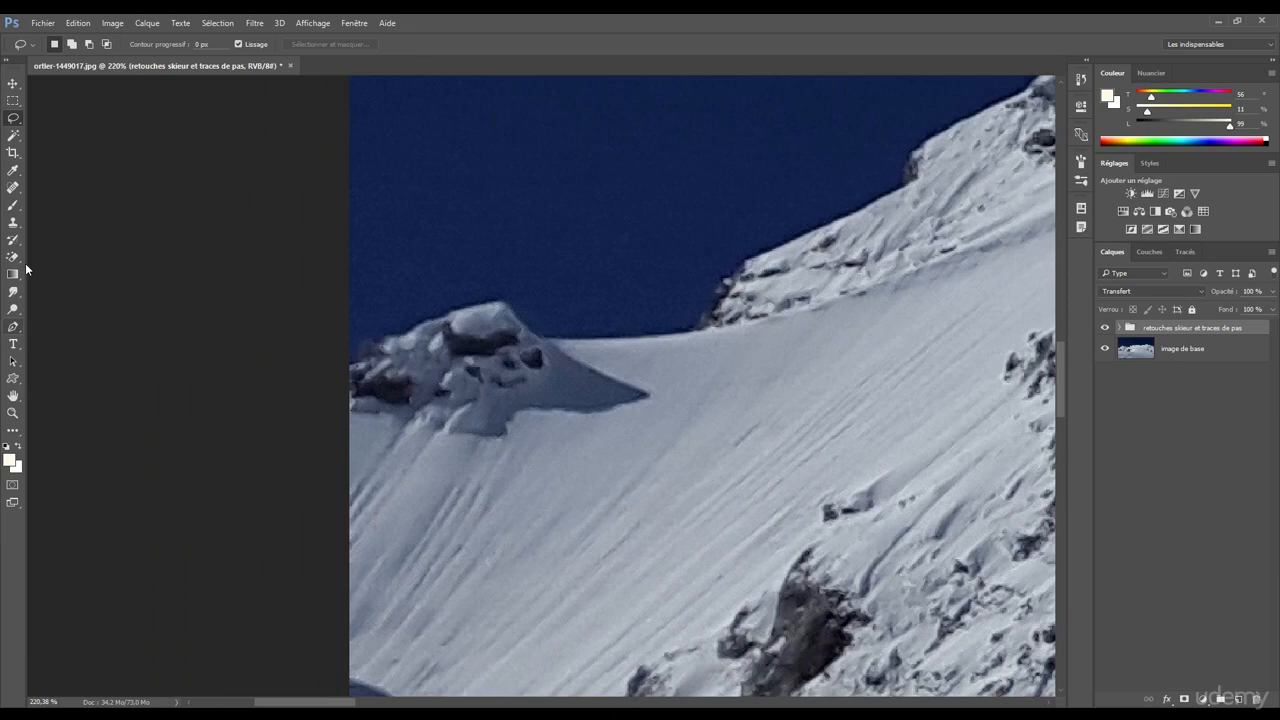
Try to trace the skyline of the small far-left rocky peak with a Pen tool path, starting at the image edge
{"action": "key", "text": "p"}
{"action": "scroll", "coordinate": [415, 360], "scroll_direction": "up", "scroll_amount": 3}
{"action": "left_click", "coordinate": [316, 376]}
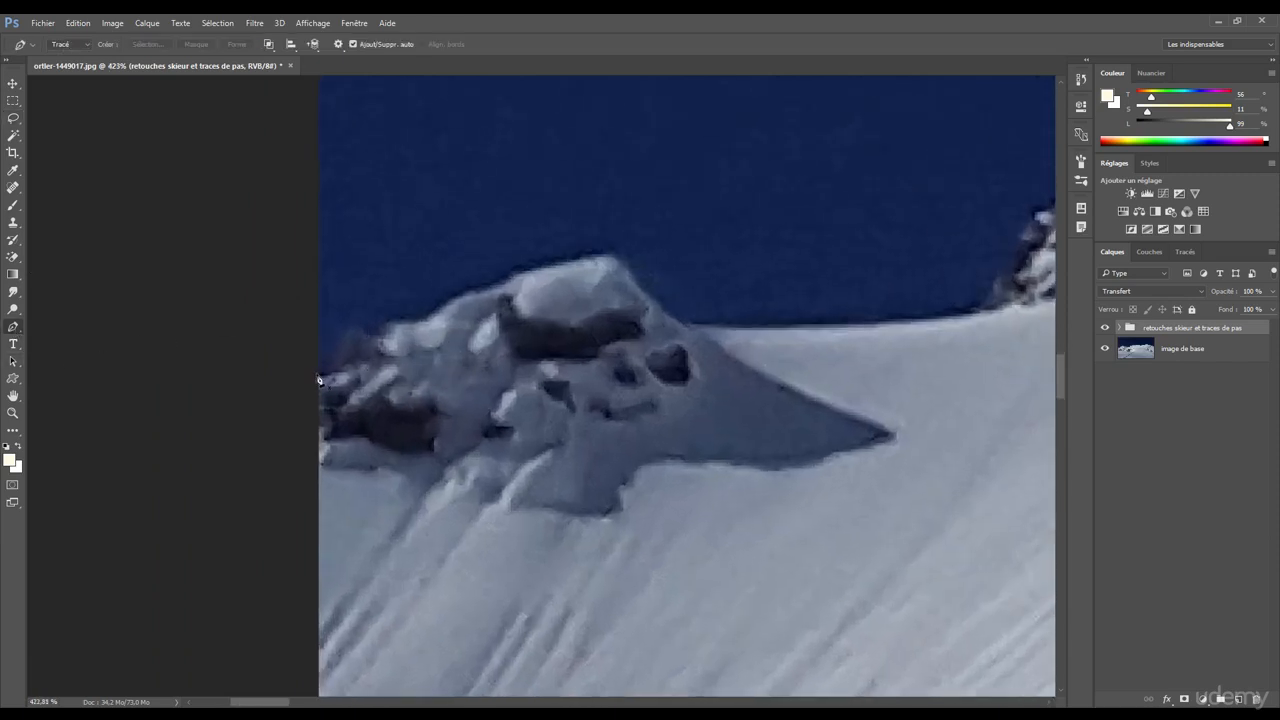
{"action": "left_click", "coordinate": [346, 330]}
{"action": "left_click", "coordinate": [370, 335]}
{"action": "left_click", "coordinate": [389, 321]}
{"action": "left_click", "coordinate": [417, 321]}
{"action": "left_click", "coordinate": [437, 298]}
{"action": "left_click", "coordinate": [459, 293]}
{"action": "left_click", "coordinate": [482, 289]}
Undo all the path points placed along the far-left rocky peak
{"action": "key", "text": "ctrl+alt+z"}
{"action": "key", "text": "ctrl+alt+z"}
{"action": "key", "text": "ctrl+alt+z"}
{"action": "key", "text": "ctrl+alt+z"}
{"action": "key", "text": "ctrl+alt+z"}
{"action": "key", "text": "ctrl+alt+z"}
{"action": "key", "text": "ctrl+alt+z"}
{"action": "key", "text": "ctrl+alt+z"}
{"action": "left_click_drag", "start_coordinate": [447, 269], "coordinate": [309, 289]}
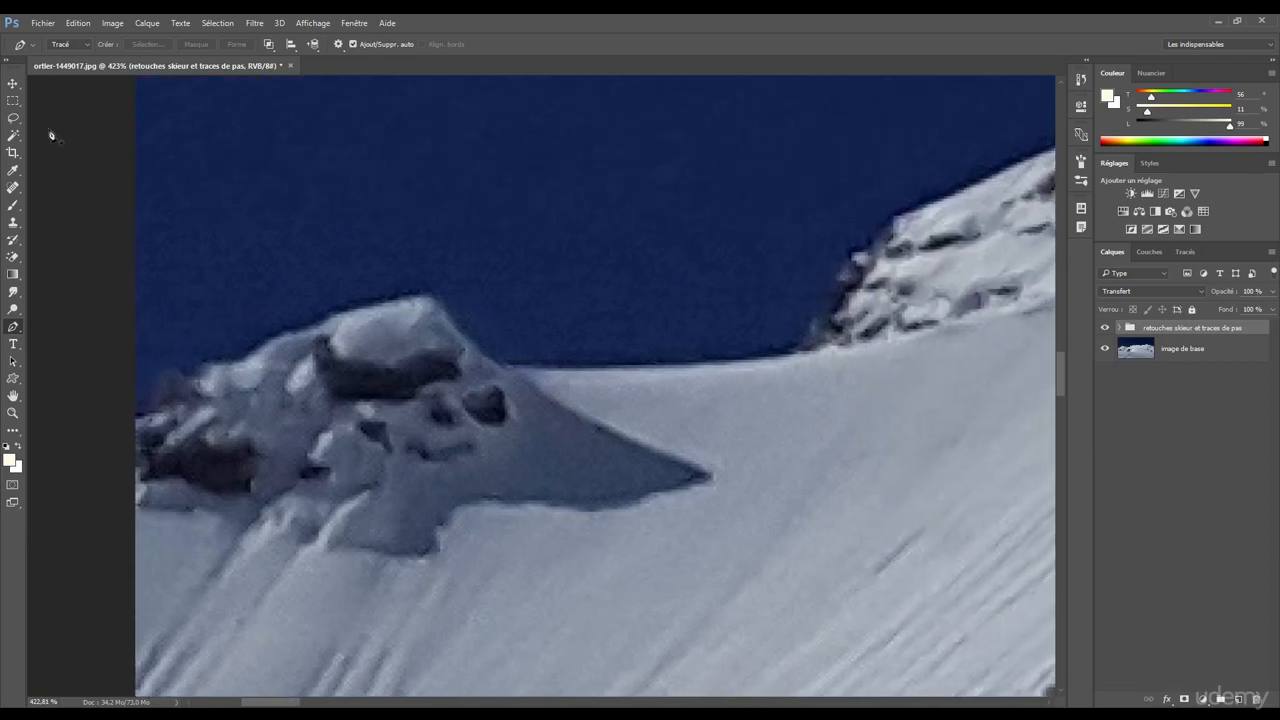
Try to select the whole dark blue sky with the Magic Wand by sampling it above the left ridge
{"action": "left_click", "coordinate": [14, 135]}
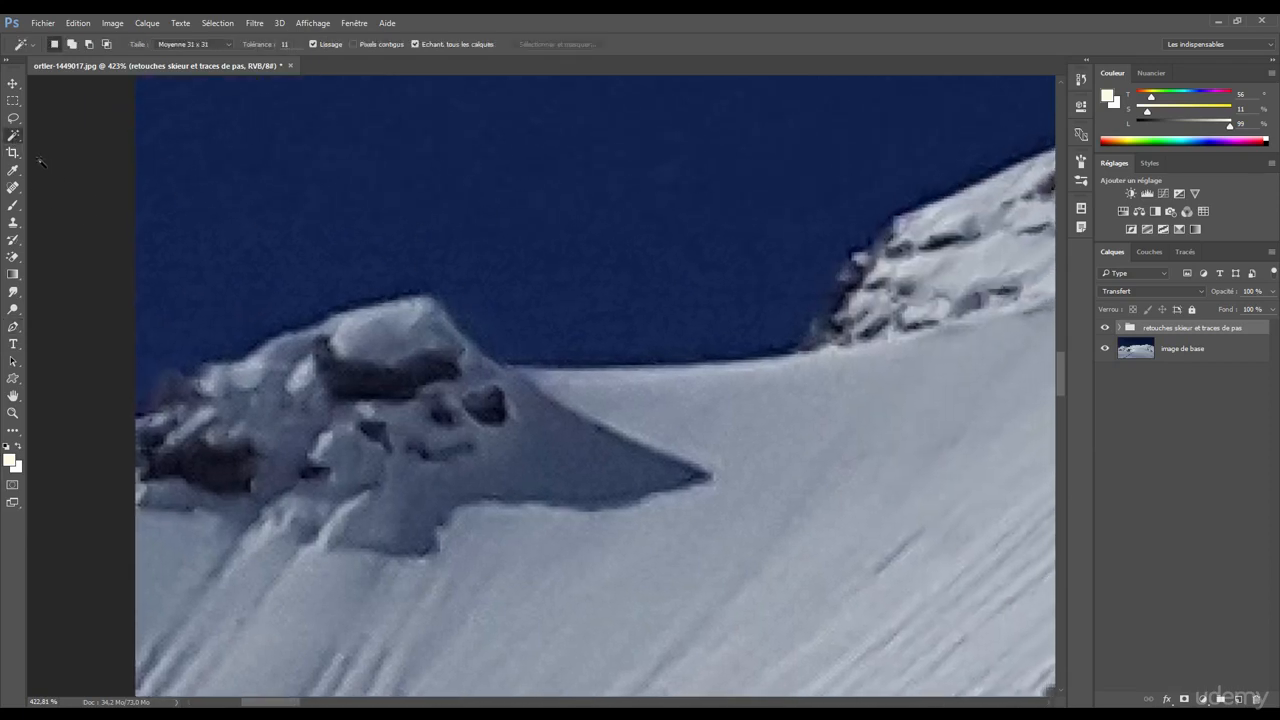
{"action": "scroll", "coordinate": [347, 223], "scroll_direction": "down", "scroll_amount": 10}
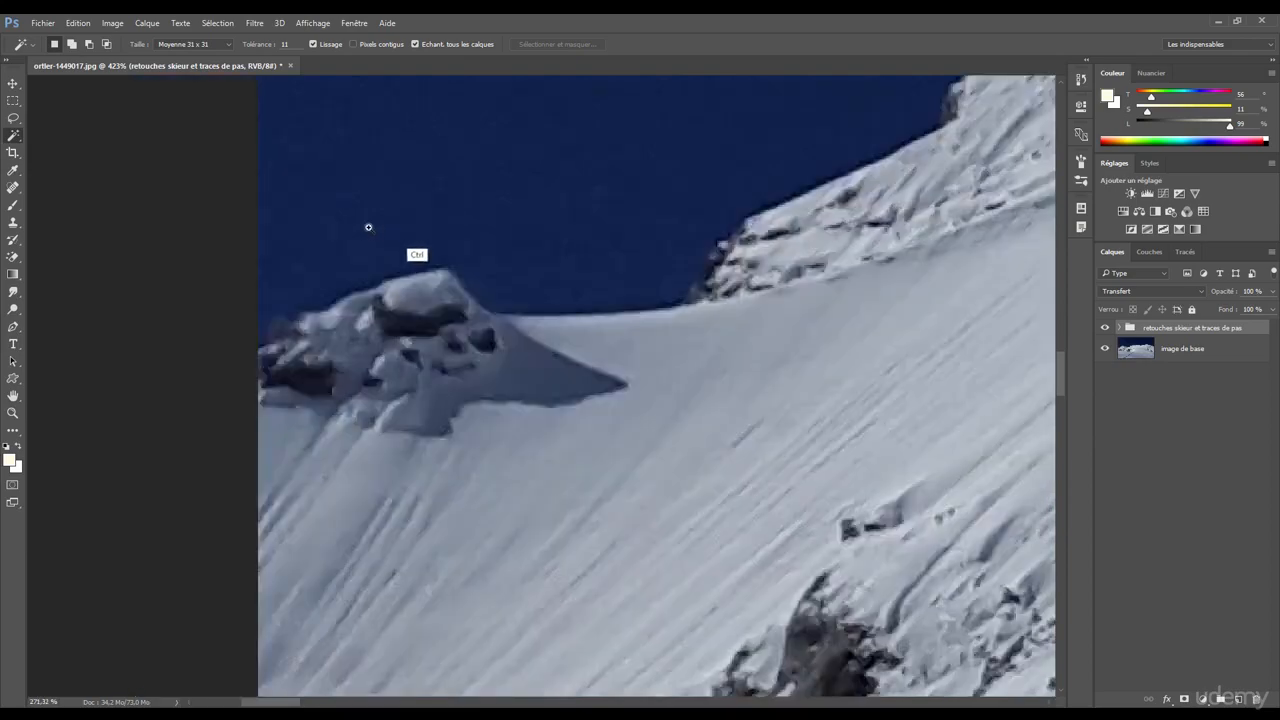
{"action": "scroll", "coordinate": [423, 286], "scroll_direction": "down", "scroll_amount": 3}
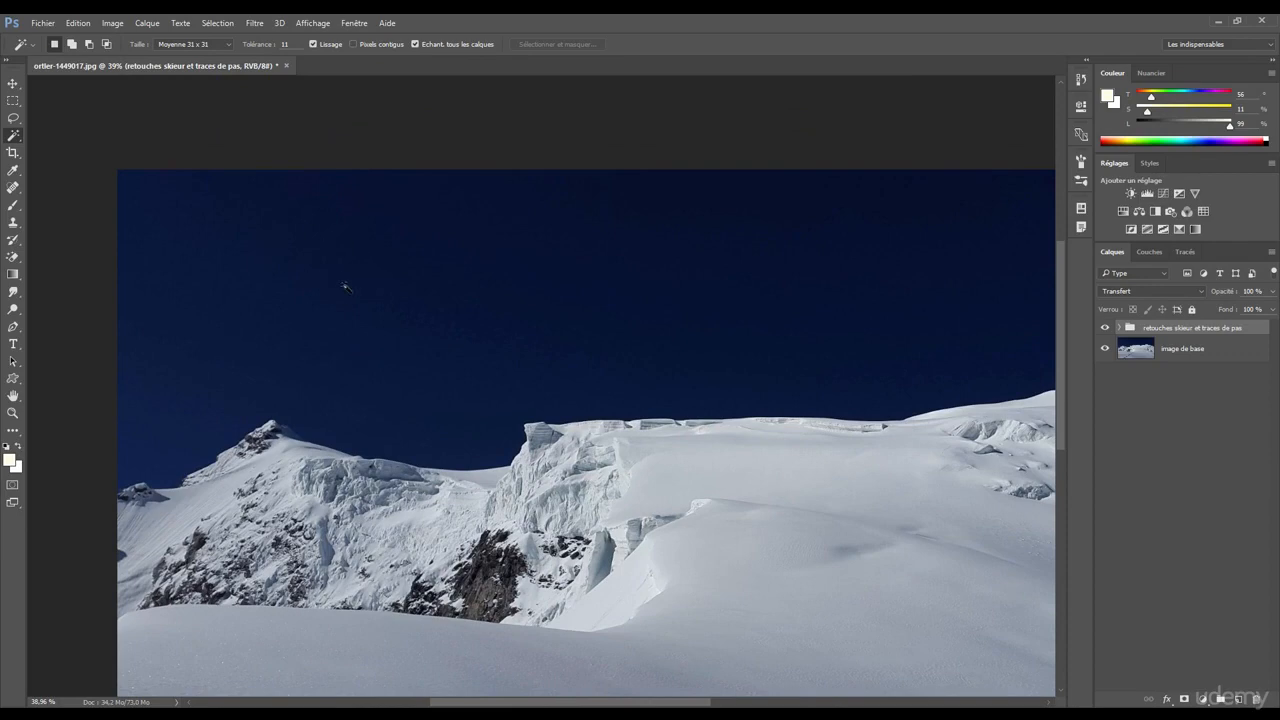
{"action": "left_click", "coordinate": [379, 349]}
{"action": "scroll", "coordinate": [379, 349], "scroll_direction": "down", "scroll_amount": 2}
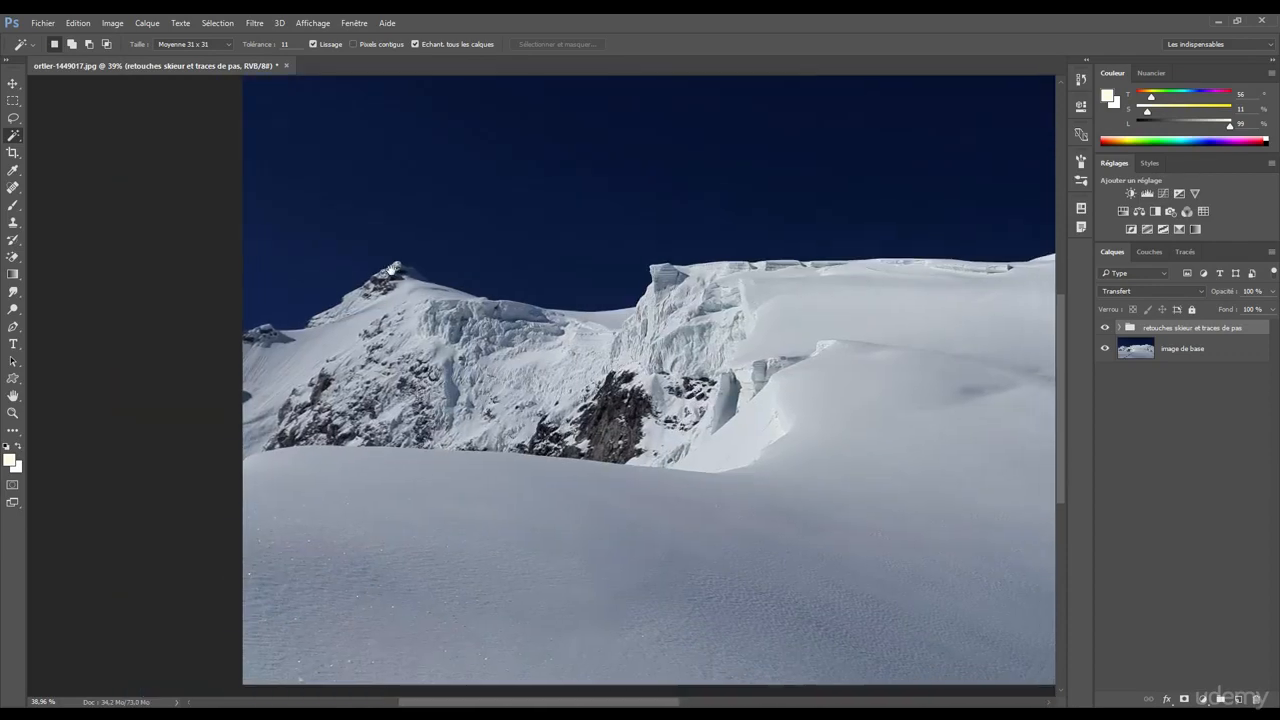
Examine the sky selection's edge along the ridge and the stray selected pixels in the right slope's shadows
{"action": "scroll", "coordinate": [465, 338], "scroll_direction": "right", "scroll_amount": 3}
{"action": "scroll", "coordinate": [640, 394], "scroll_direction": "down", "scroll_amount": 1}
{"action": "scroll", "coordinate": [640, 394], "scroll_direction": "right", "scroll_amount": 4}
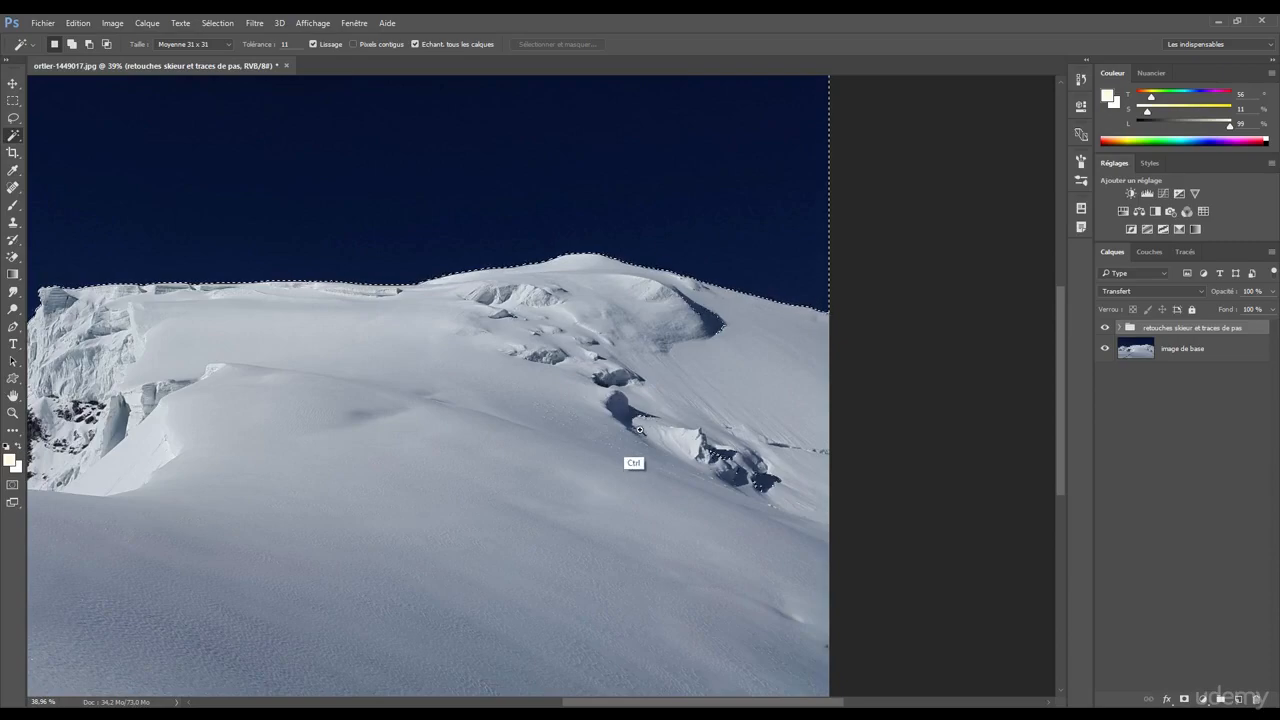
{"action": "scroll", "coordinate": [620, 422], "scroll_direction": "up", "scroll_amount": 6}
{"action": "scroll", "coordinate": [562, 421], "scroll_direction": "up", "scroll_amount": 6}
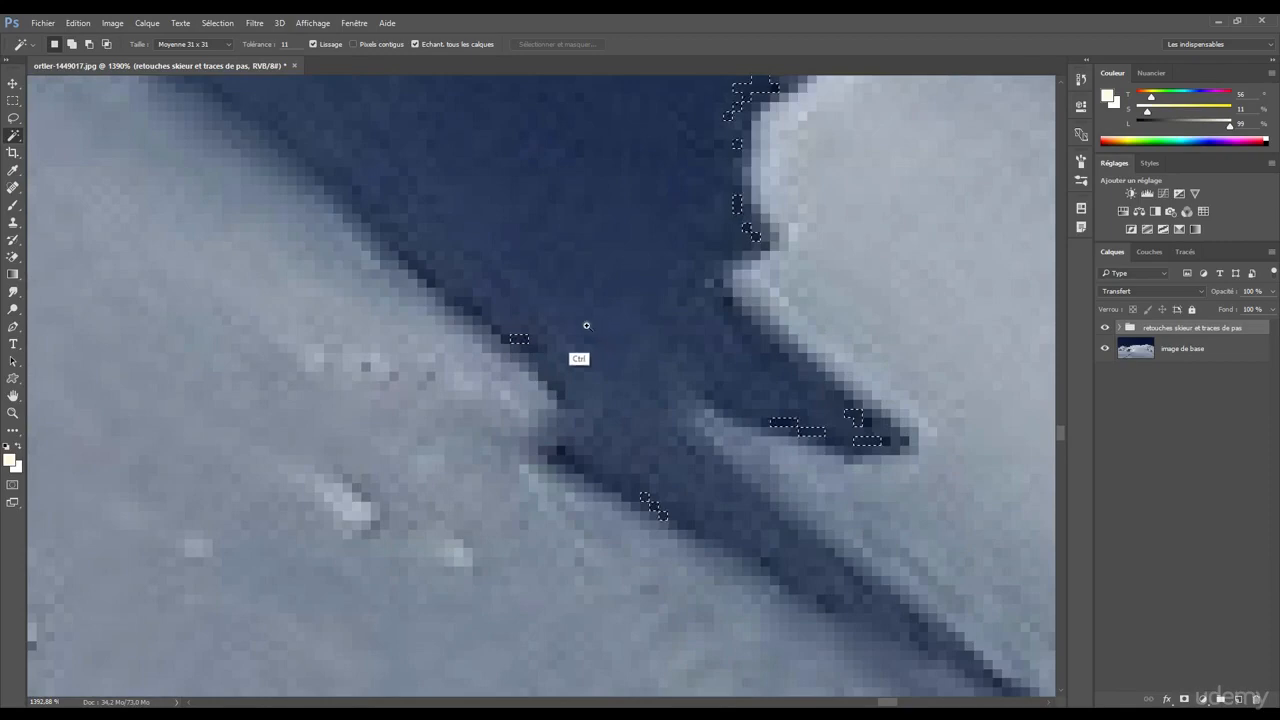
{"action": "scroll", "coordinate": [600, 320], "scroll_direction": "down", "scroll_amount": 8}
{"action": "left_click_drag", "start_coordinate": [620, 309], "coordinate": [690, 460]}
{"action": "scroll", "coordinate": [655, 386], "scroll_direction": "down", "scroll_amount": 4}
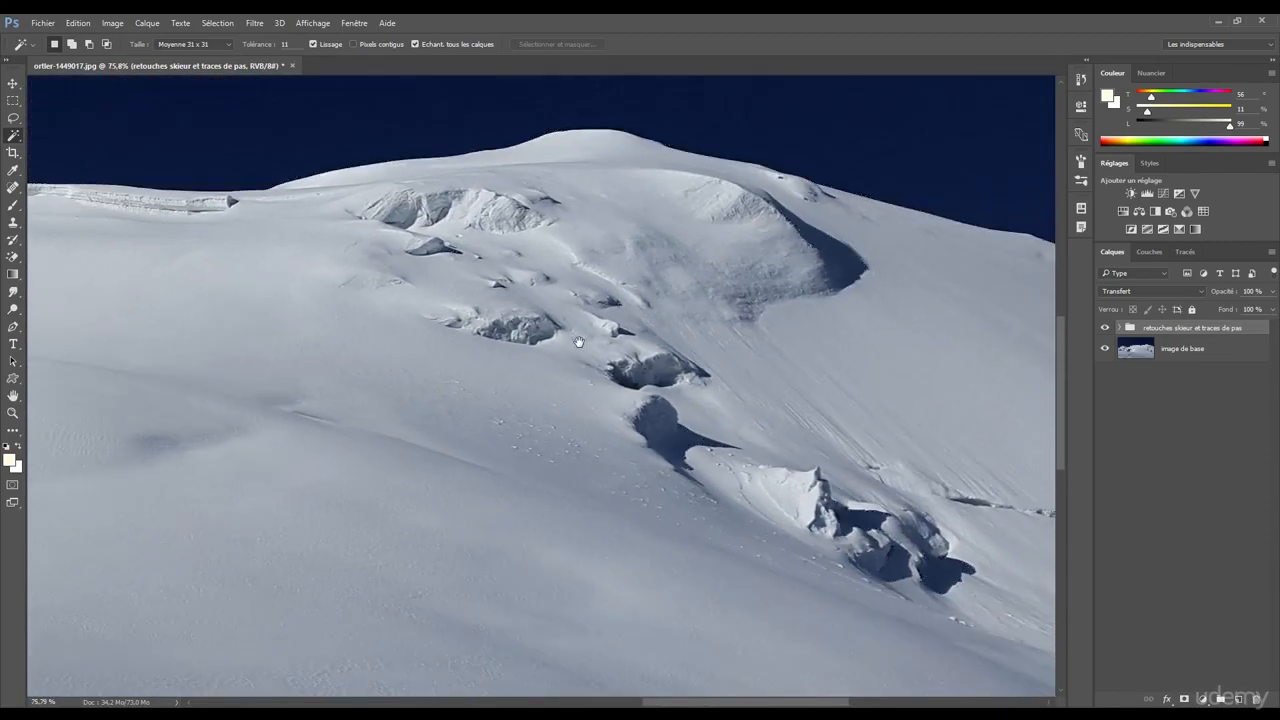
{"action": "left_click_drag", "start_coordinate": [509, 290], "coordinate": [620, 316]}
{"action": "scroll", "coordinate": [623, 318], "scroll_direction": "down", "scroll_amount": 5}
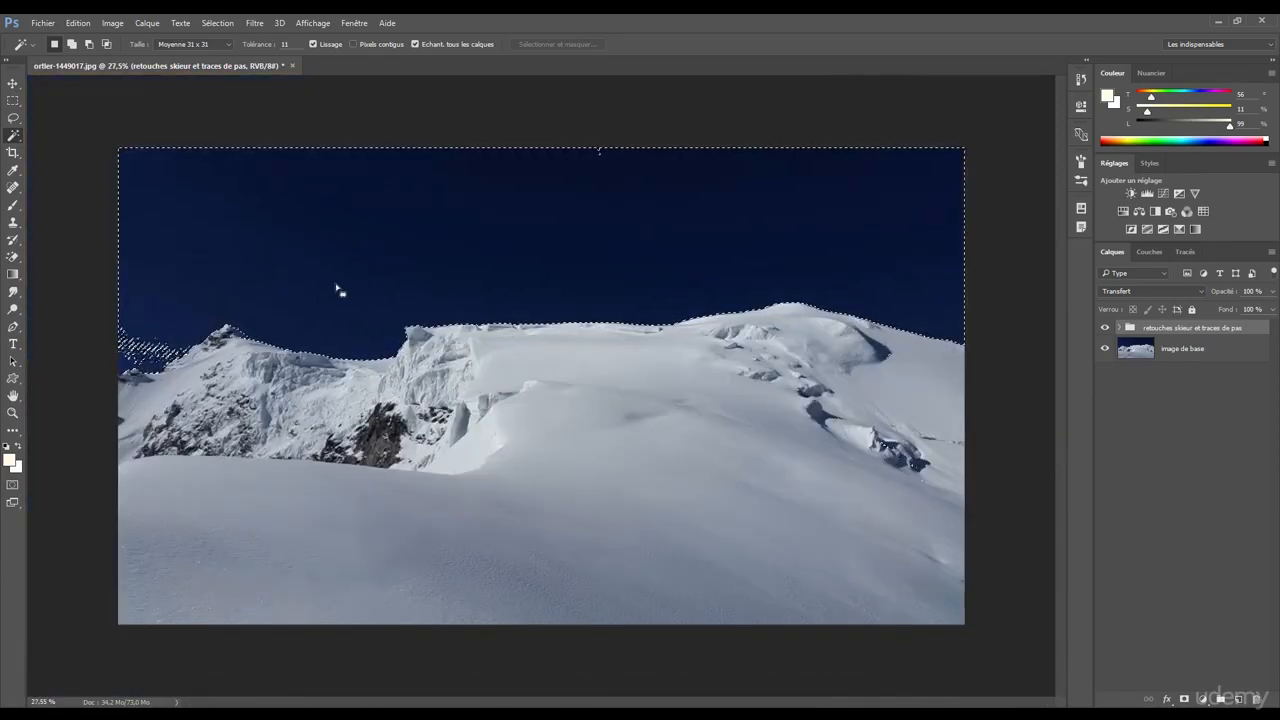
Clear the sky selection and display the image's channels
{"action": "key", "text": "ctrl+d"}
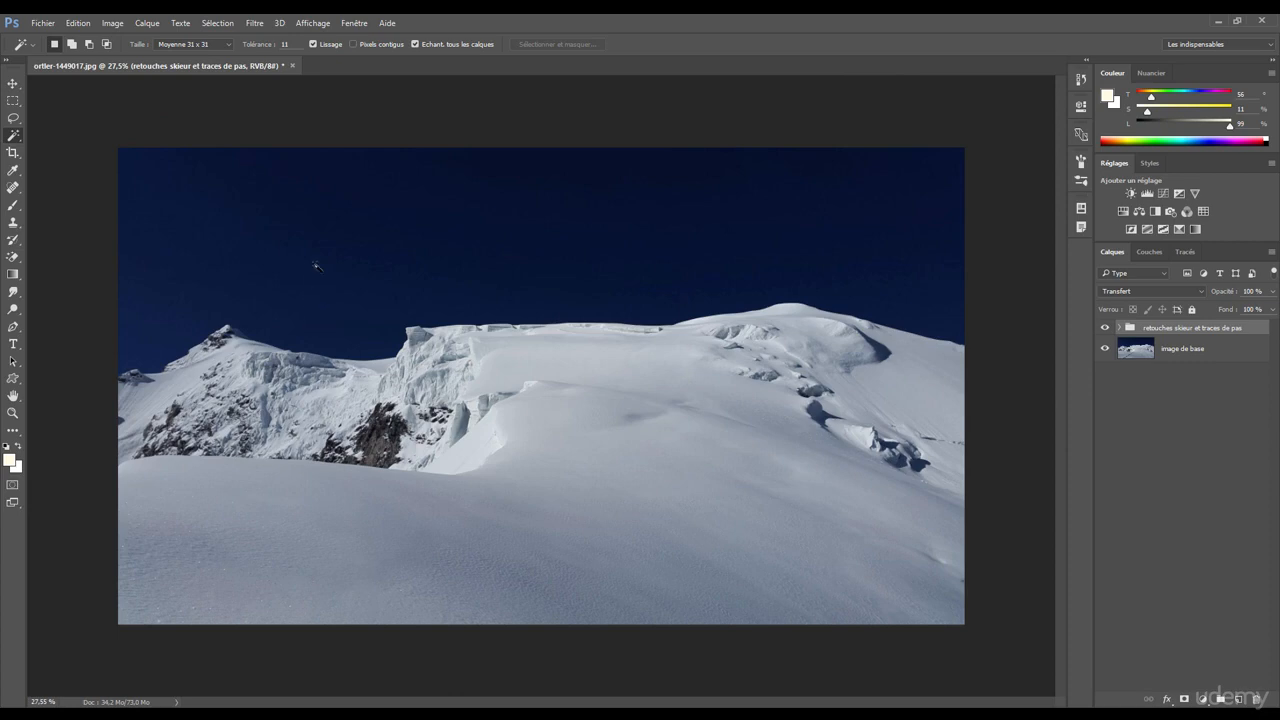
{"action": "left_click", "coordinate": [13, 83]}
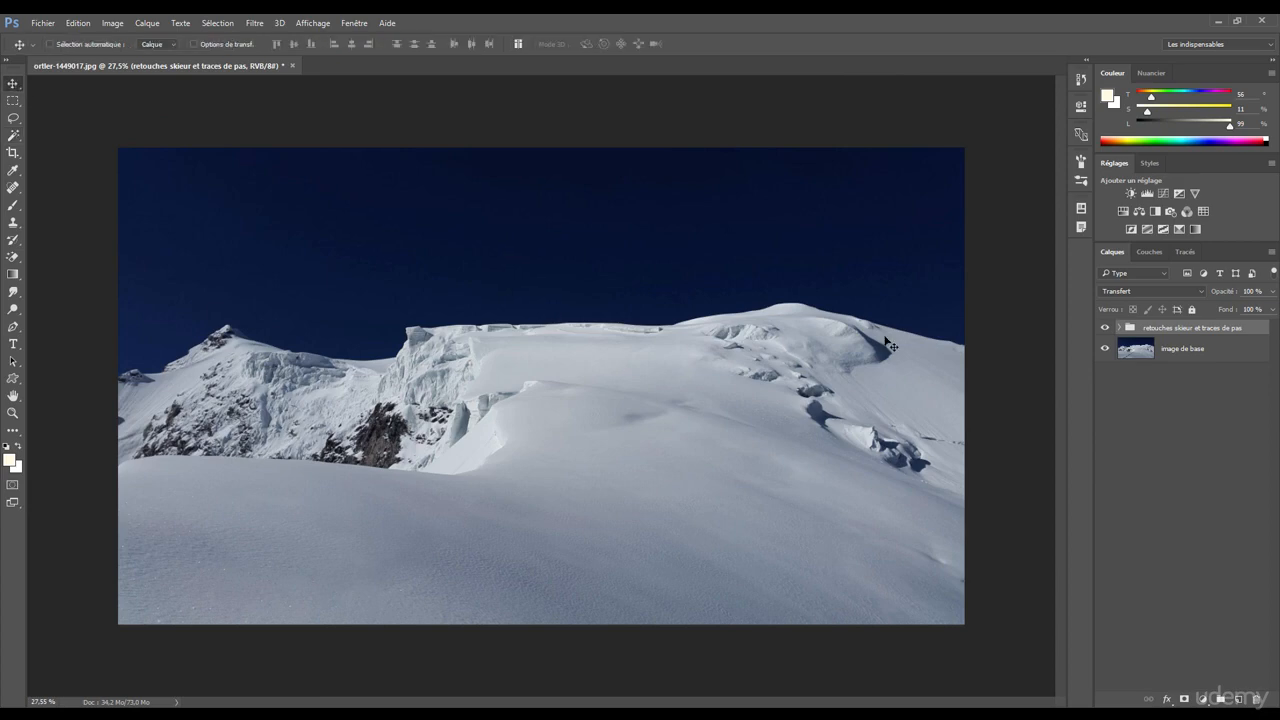
{"action": "left_click", "coordinate": [1150, 254]}
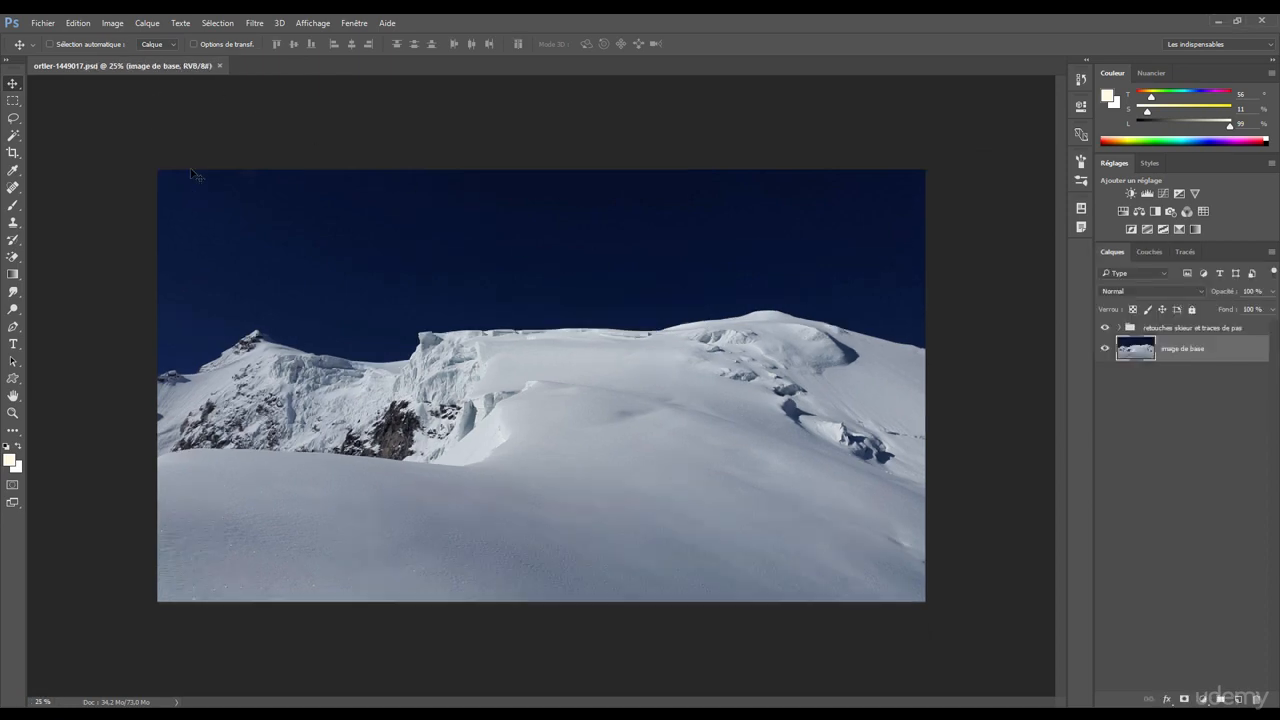
Save the document as a Photoshop file named "tp retouche", with layers and maximised compatibility
{"action": "left_click", "coordinate": [43, 26]}
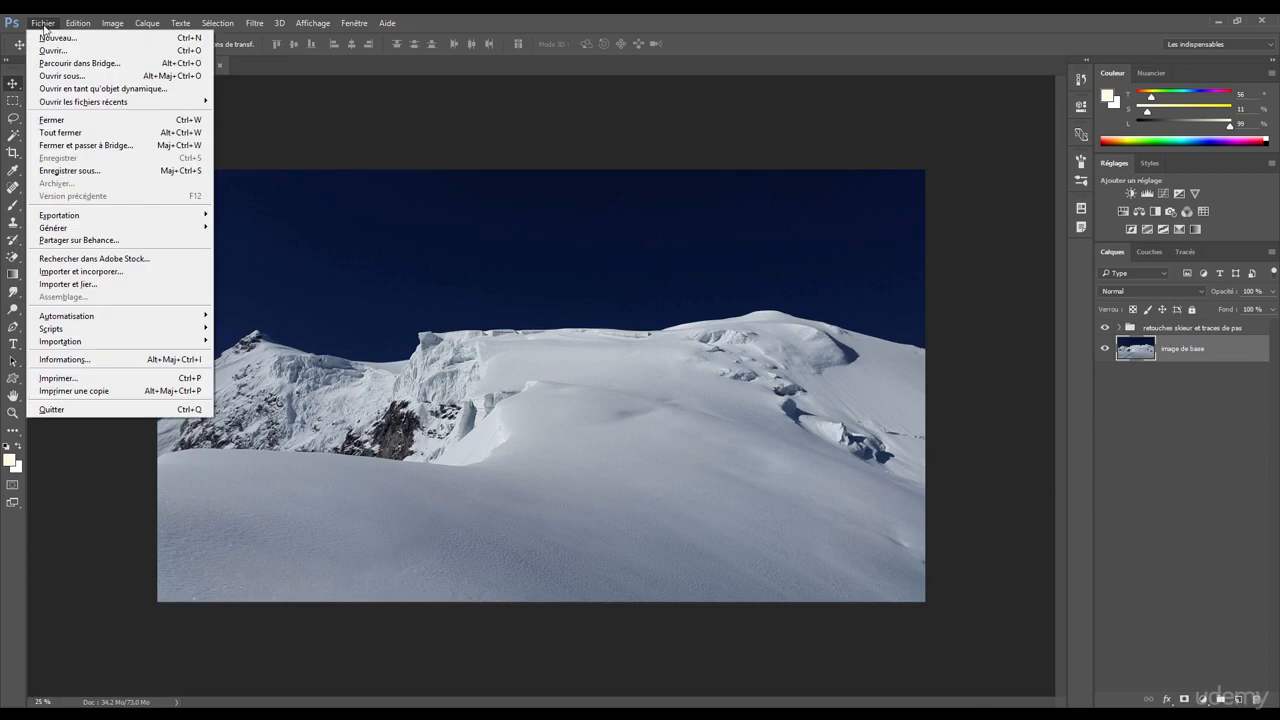
{"action": "left_click", "coordinate": [98, 177]}
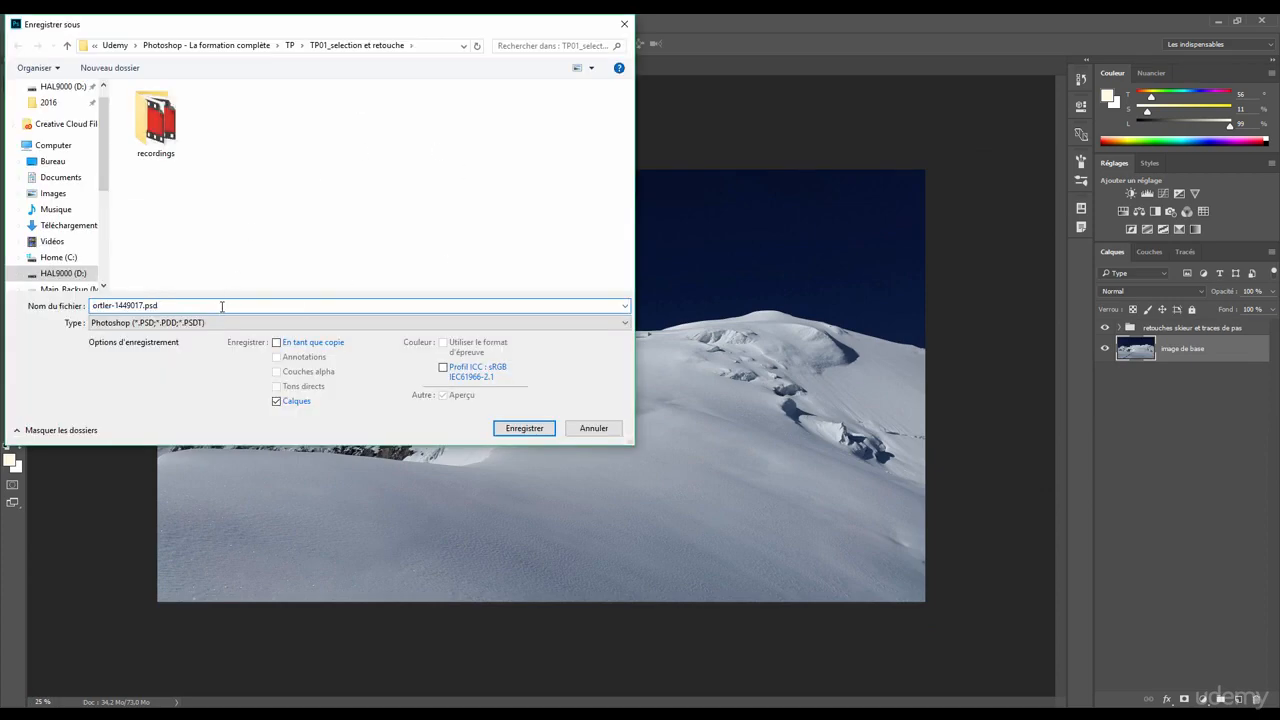
{"action": "type", "text": "tp retouche"}
{"action": "left_click", "coordinate": [519, 429]}
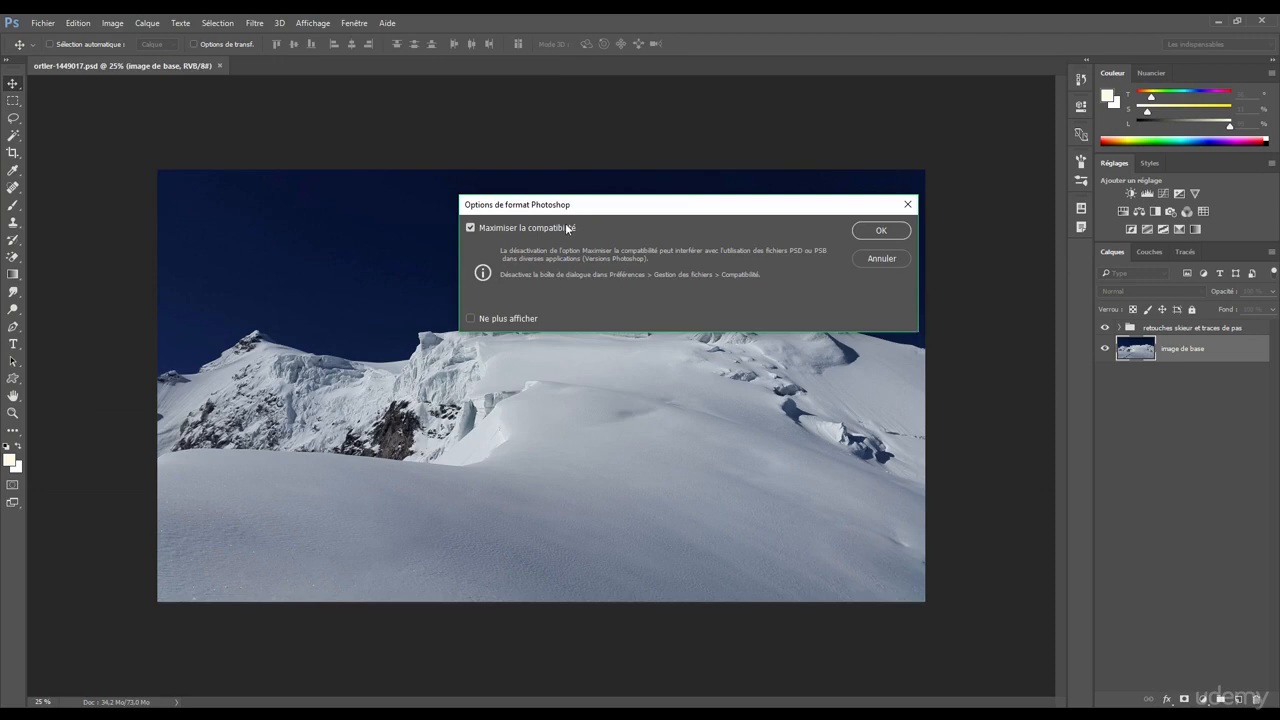
{"action": "left_click", "coordinate": [865, 244]}
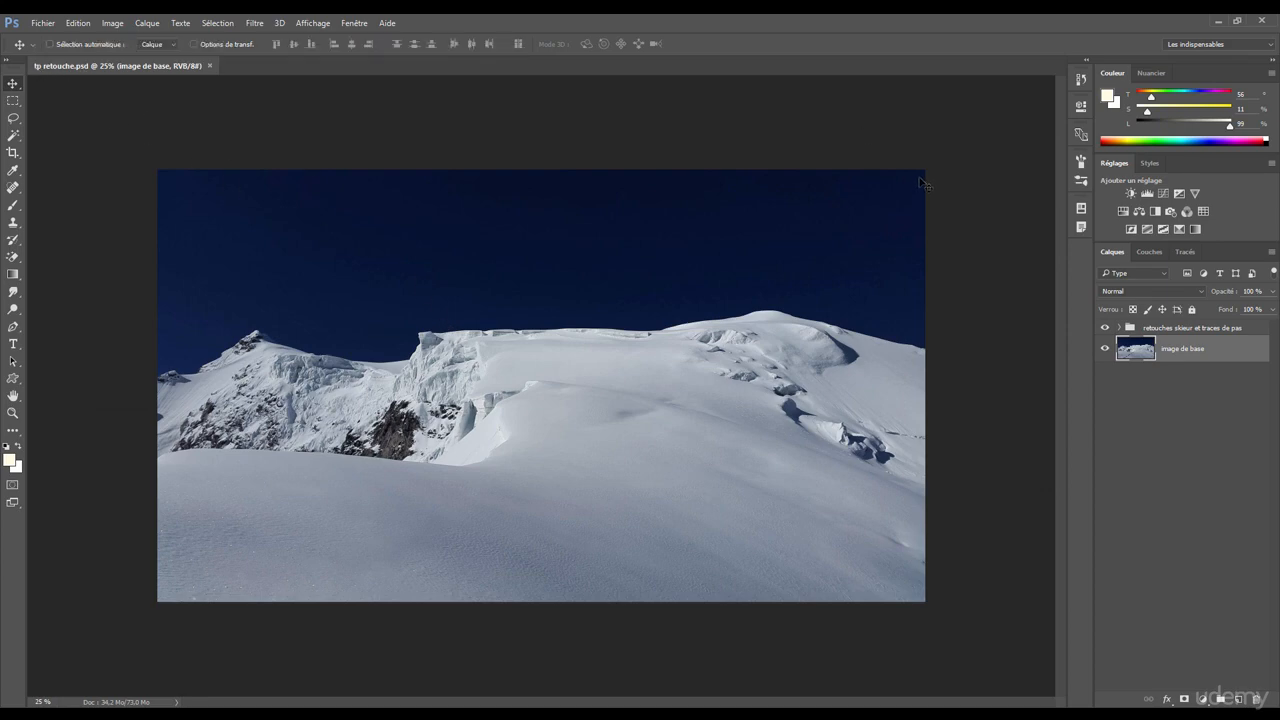
Compare the Rouge, Vert and Bleu channels one by one for contrast between sky and snow
{"action": "left_click", "coordinate": [1146, 252]}
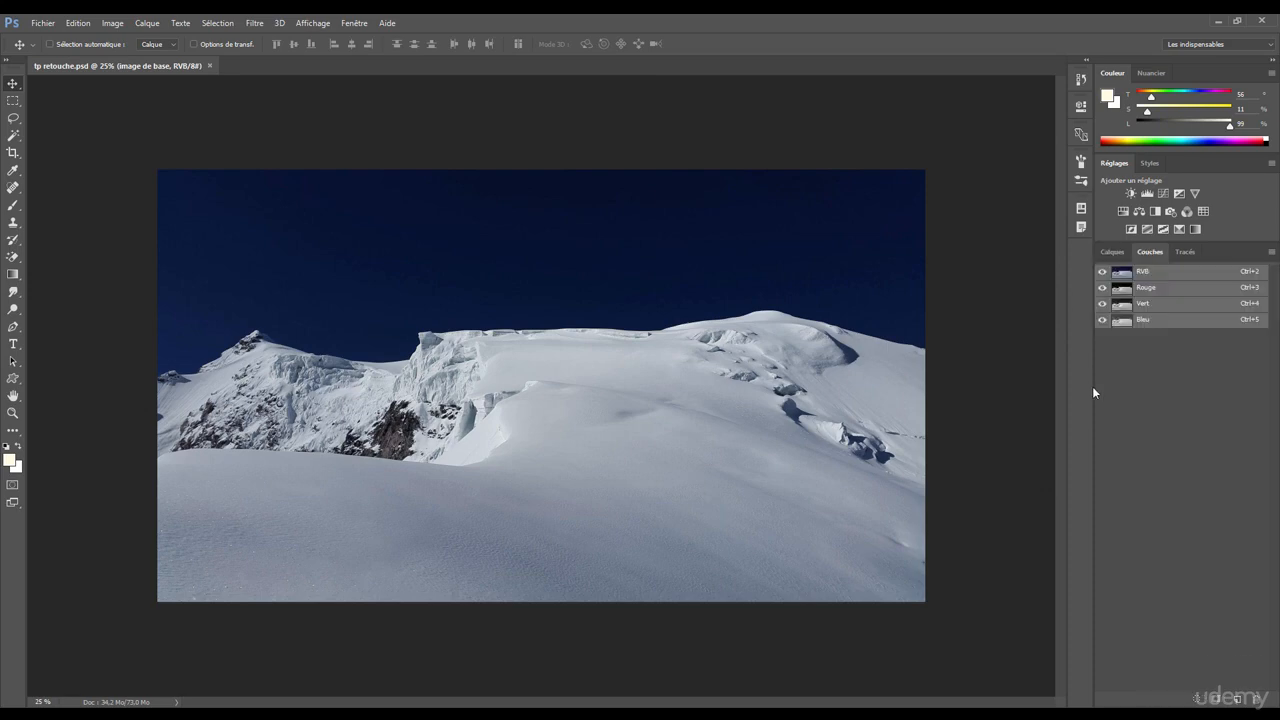
{"action": "left_click", "coordinate": [1160, 288]}
{"action": "left_click", "coordinate": [1160, 304]}
{"action": "left_click", "coordinate": [1157, 320]}
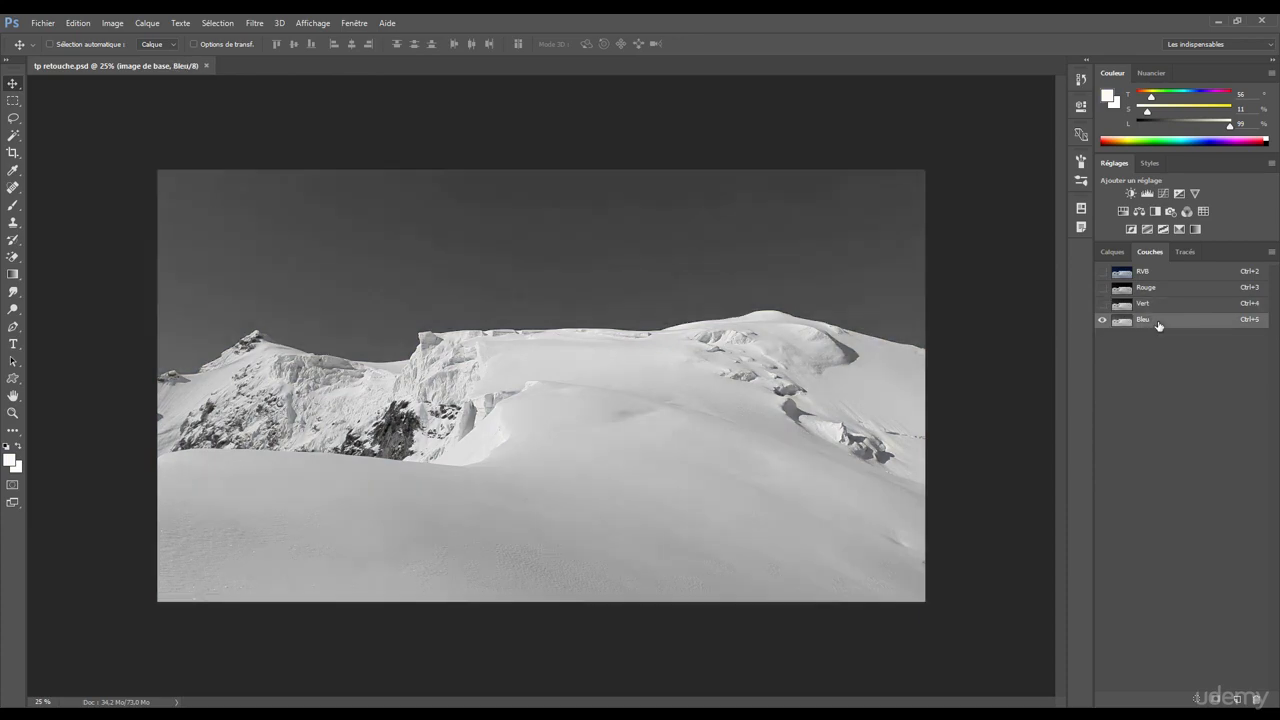
Duplicate the Rouge channel and rename the copy "Selection ciel"
{"action": "left_click", "coordinate": [1175, 288]}
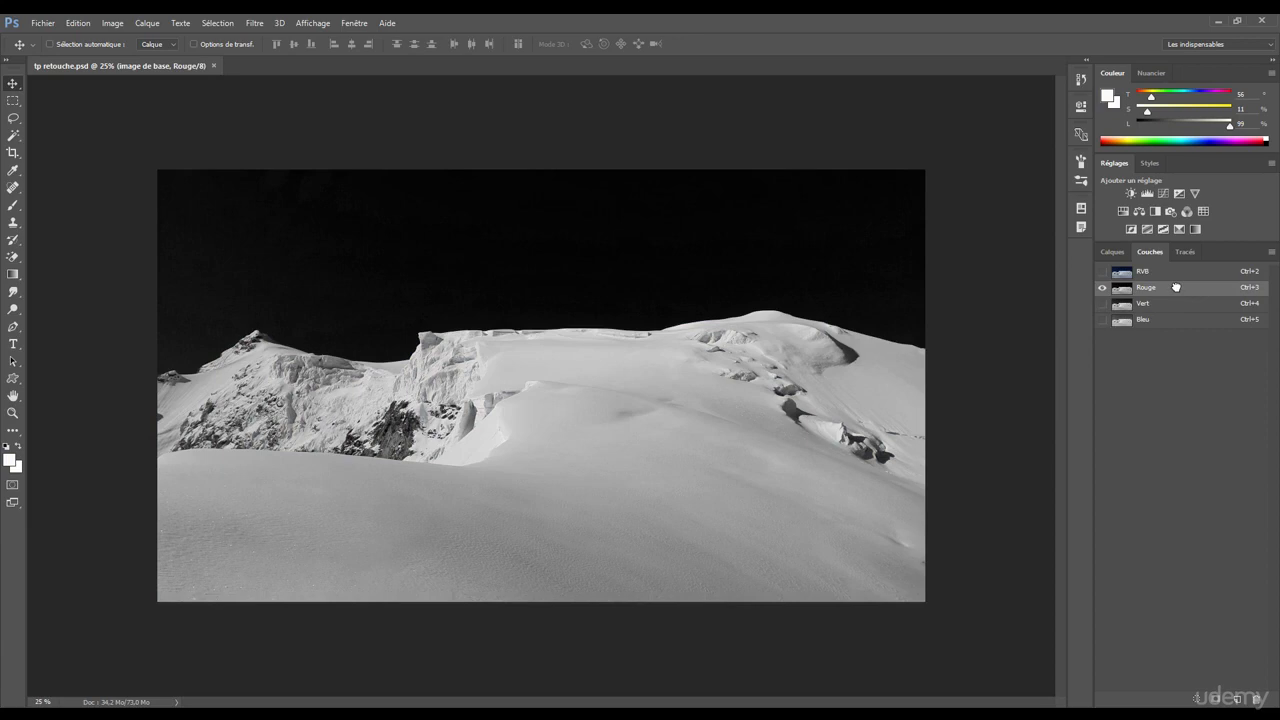
{"action": "left_click_drag", "start_coordinate": [1175, 288], "coordinate": [1237, 699]}
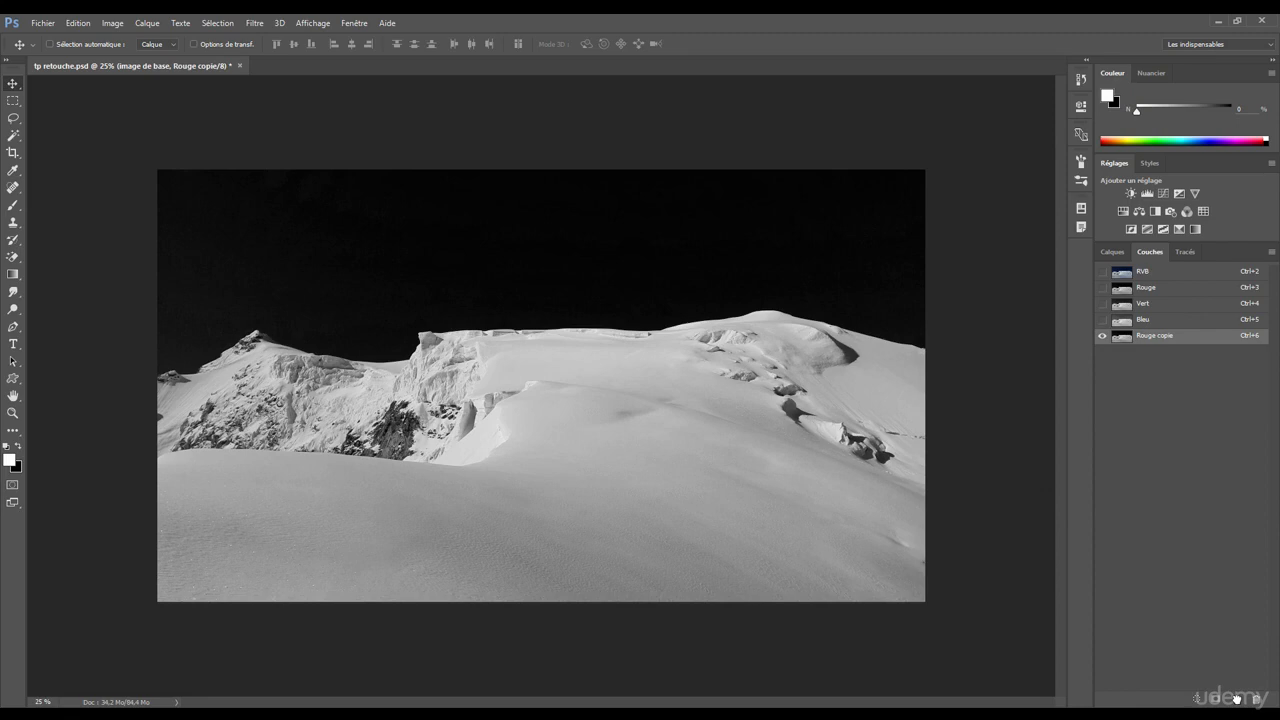
{"action": "double_click", "coordinate": [1170, 335]}
{"action": "type", "text": "Selection ciel"}
{"action": "key", "text": "Return"}
Start a Curves adjustment on the Selection ciel channel, raising the black point and setting the white point's input to 114
{"action": "key", "text": "ctrl+m"}
{"action": "left_click_drag", "start_coordinate": [1038, 292], "coordinate": [1047, 258]}
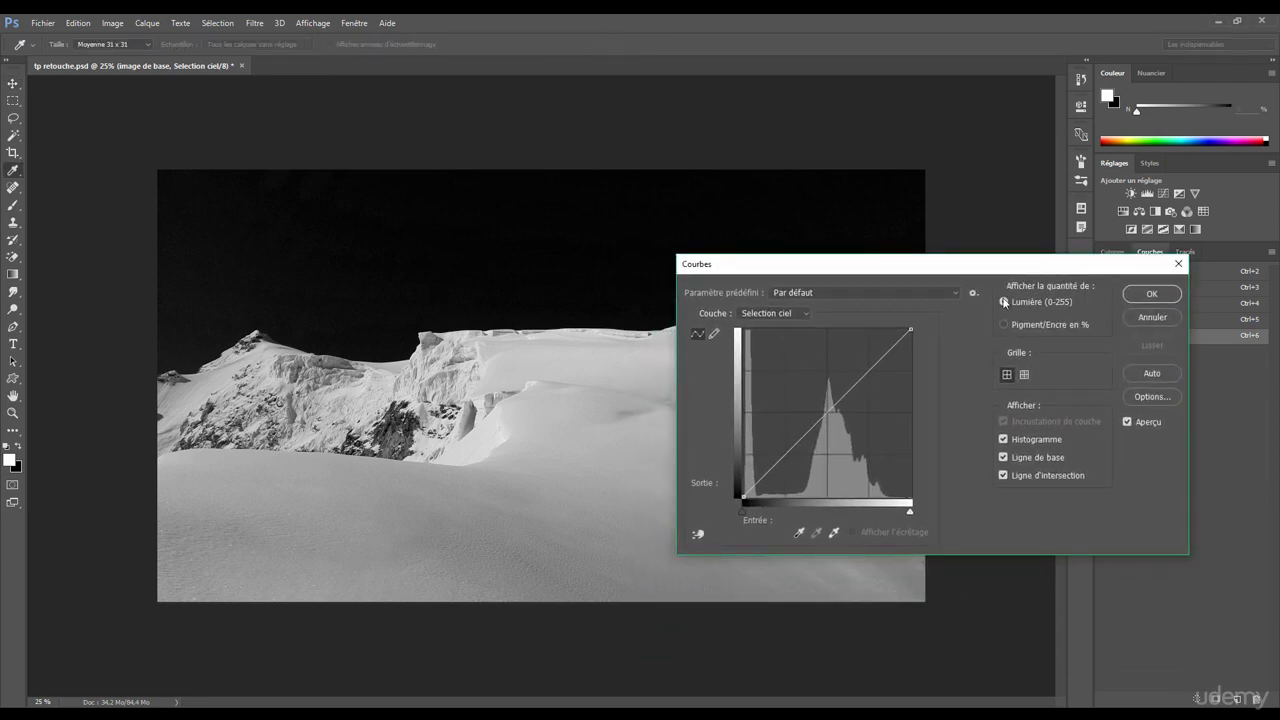
{"action": "left_click_drag", "start_coordinate": [840, 272], "coordinate": [863, 190]}
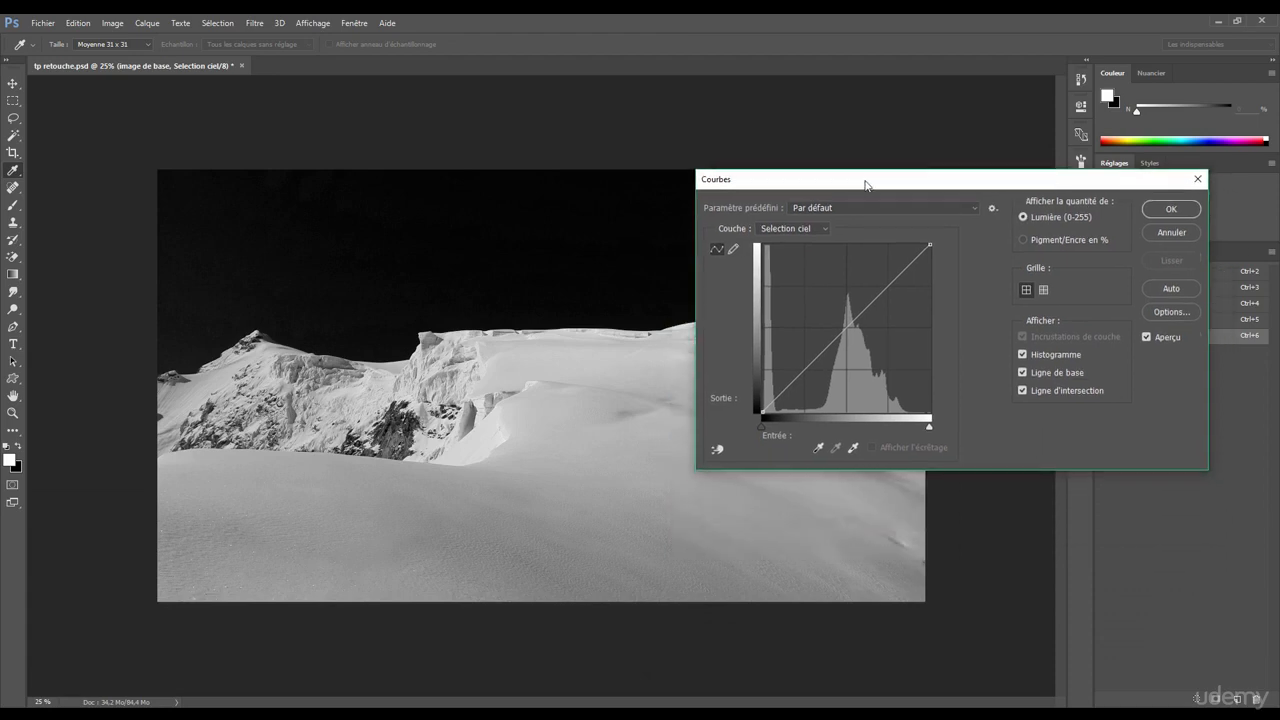
{"action": "left_click_drag", "start_coordinate": [765, 437], "coordinate": [799, 434]}
{"action": "left_click_drag", "start_coordinate": [933, 430], "coordinate": [842, 430]}
{"action": "double_click", "coordinate": [772, 452]}
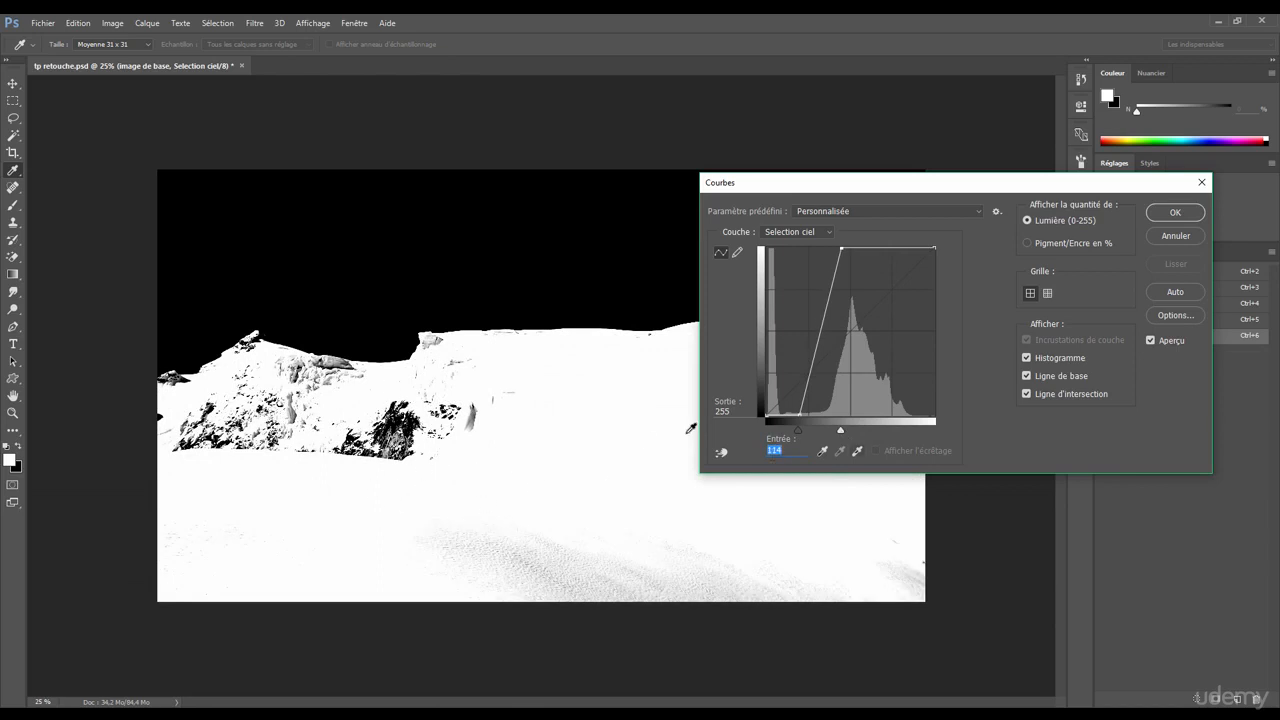
Tighten the curve by setting the black point's input to 62 and lowering the white point, checking the ridge edge
{"action": "left_click_drag", "start_coordinate": [841, 427], "coordinate": [806, 430]}
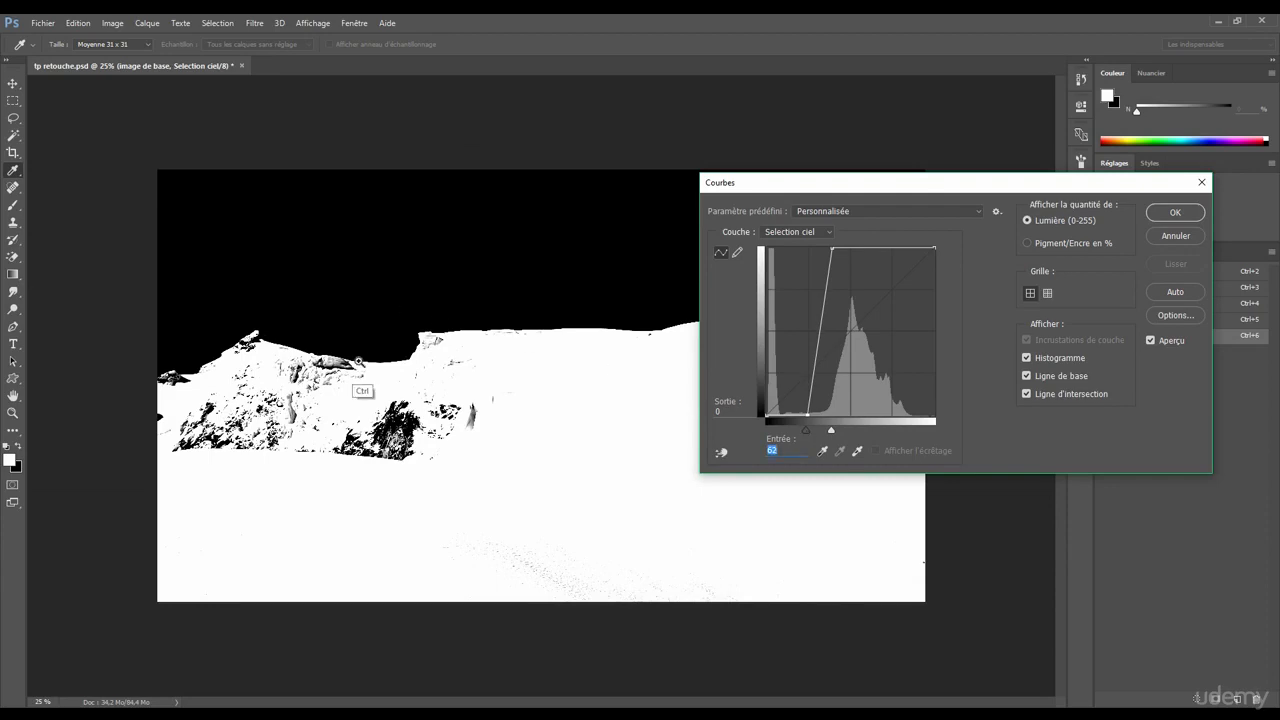
{"action": "left_click_drag", "start_coordinate": [335, 359], "coordinate": [213, 331]}
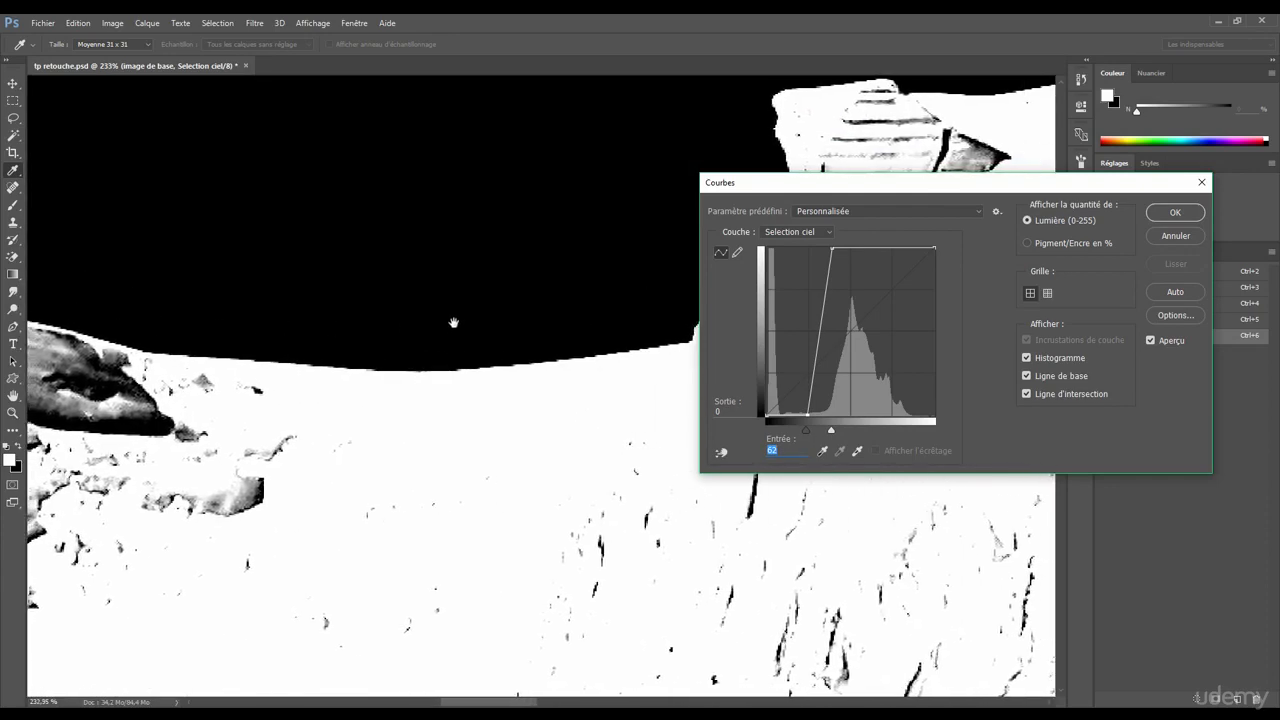
{"action": "left_click_drag", "start_coordinate": [453, 322], "coordinate": [205, 432]}
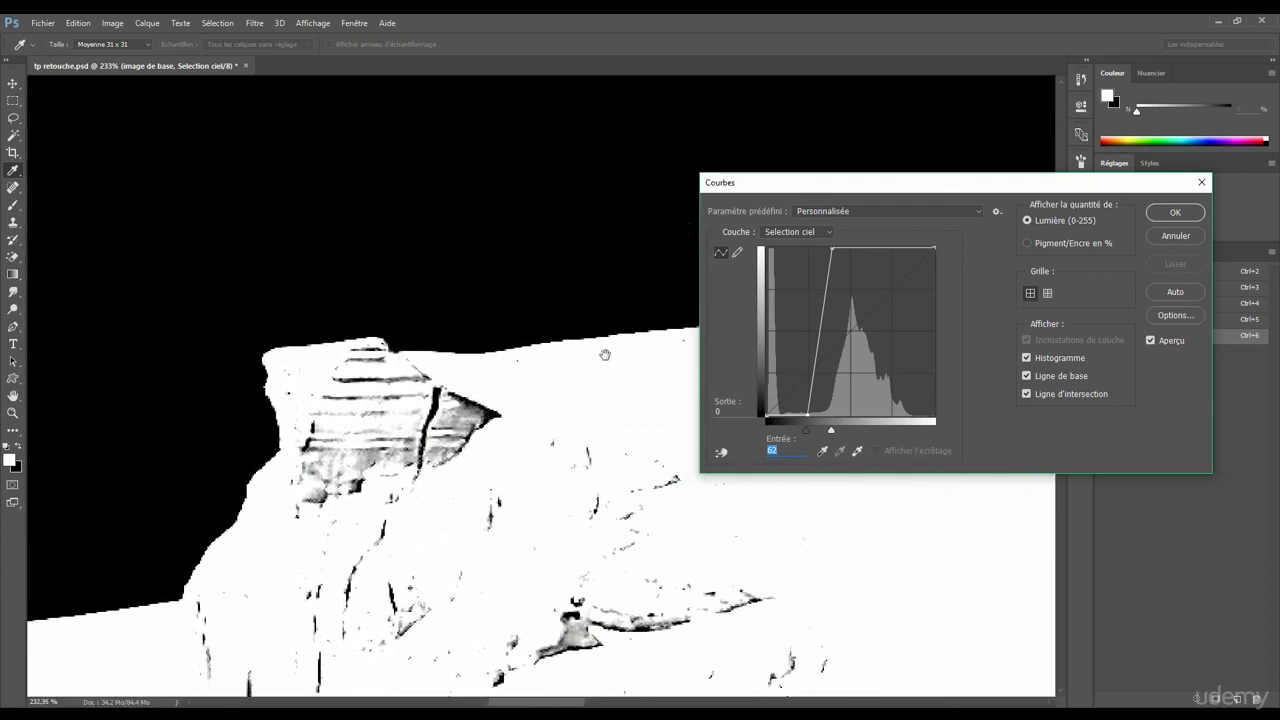
{"action": "left_click_drag", "start_coordinate": [590, 354], "coordinate": [429, 329]}
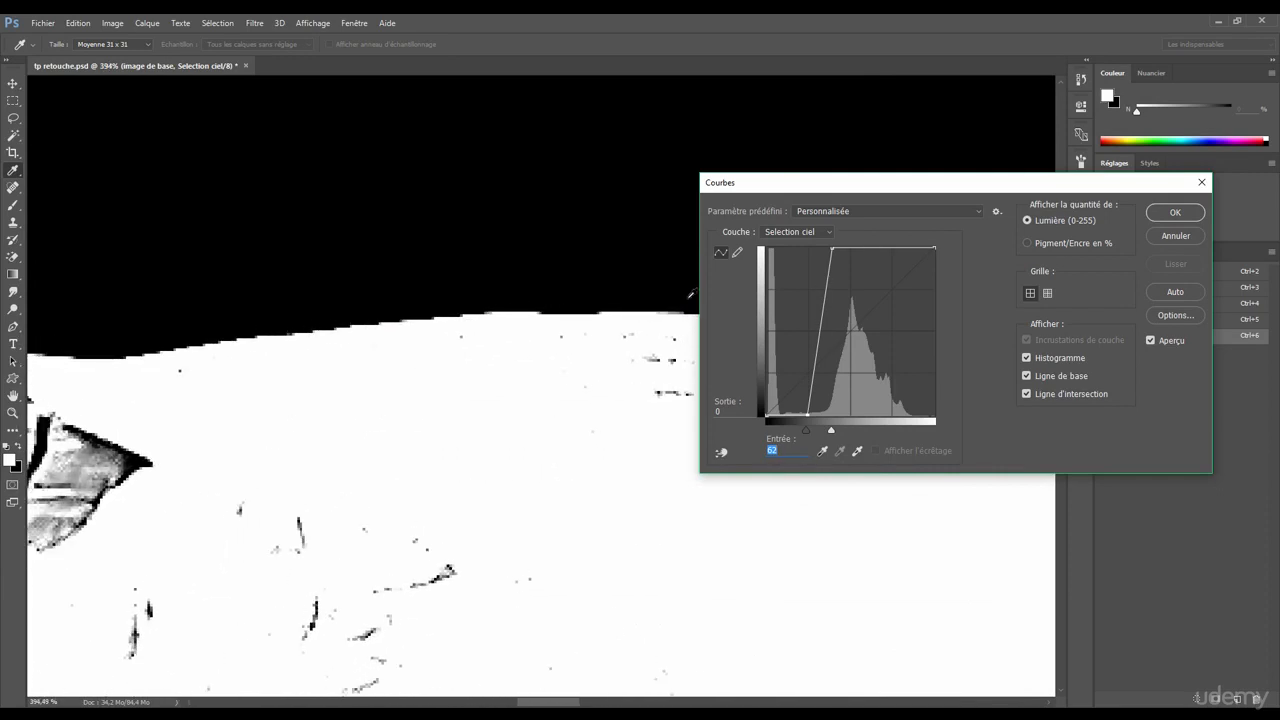
Set the curve's white point input to 84, checking the mask along the mountain edge, and apply the Curves adjustment
{"action": "left_click_drag", "start_coordinate": [832, 248], "coordinate": [839, 248]}
{"action": "left_click_drag", "start_coordinate": [820, 350], "coordinate": [741, 393]}
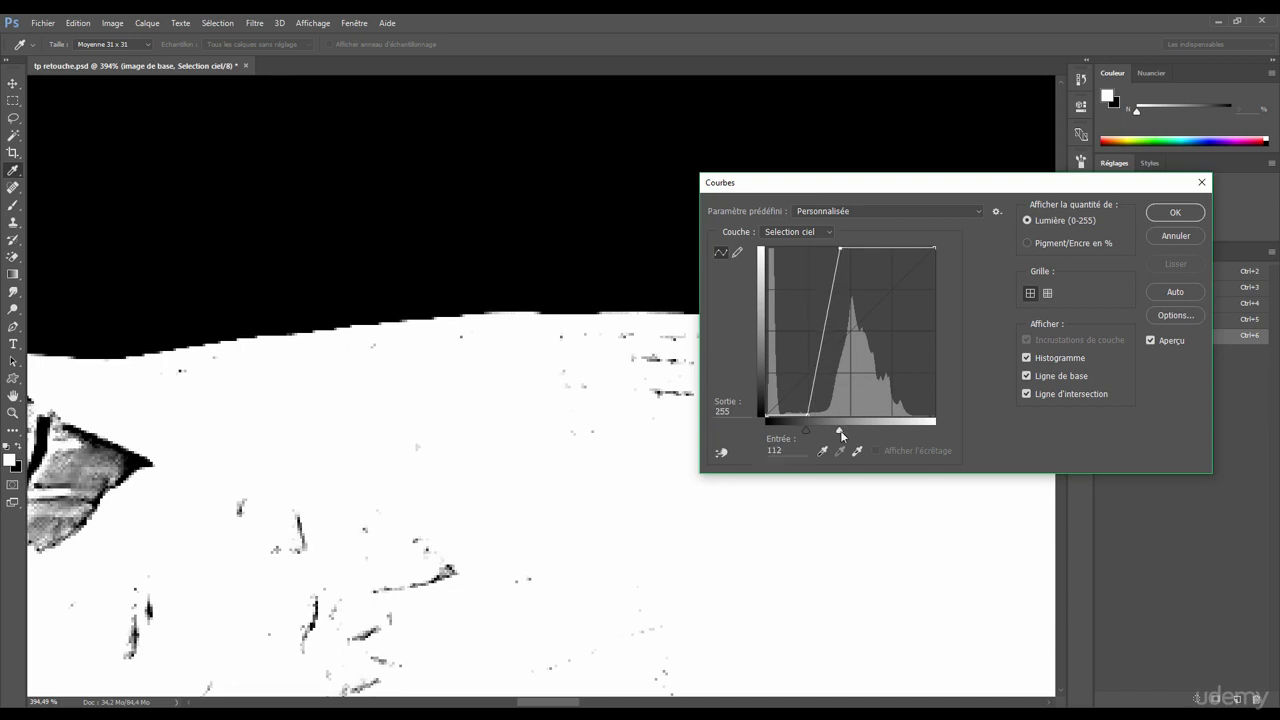
{"action": "left_click_drag", "start_coordinate": [841, 434], "coordinate": [824, 434]}
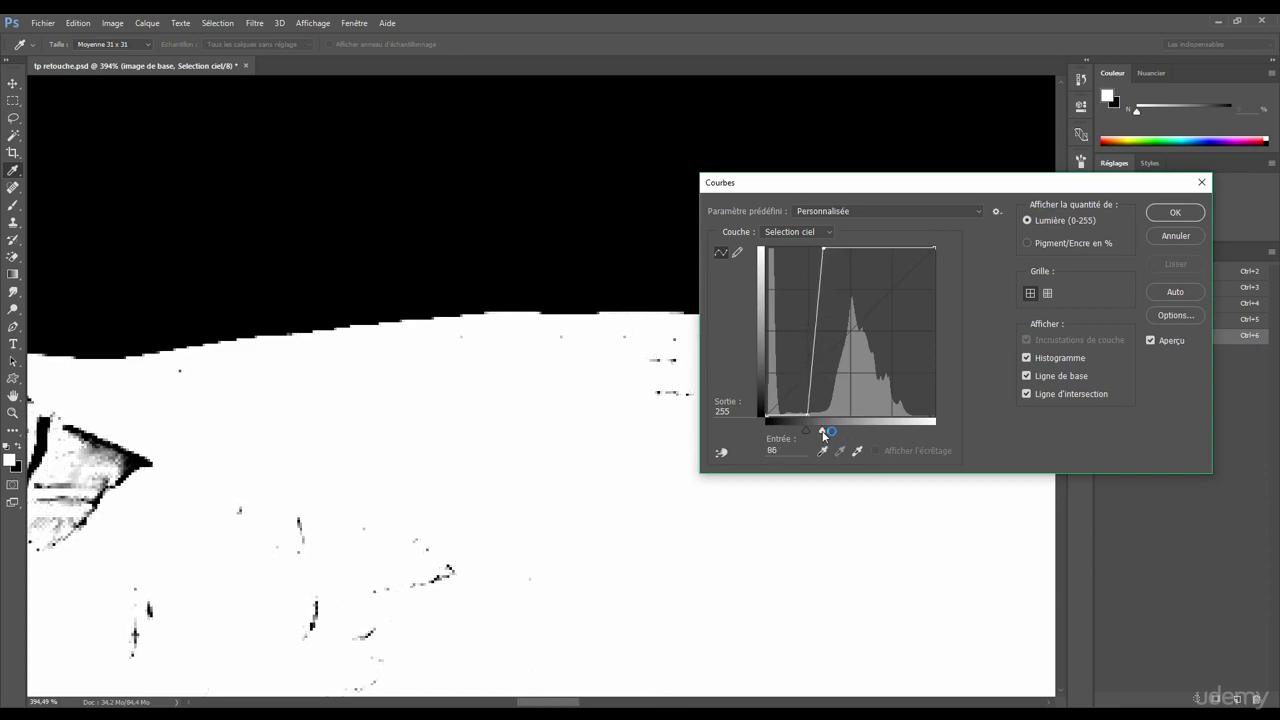
{"action": "scroll", "coordinate": [583, 425], "scroll_direction": "down", "scroll_amount": 8}
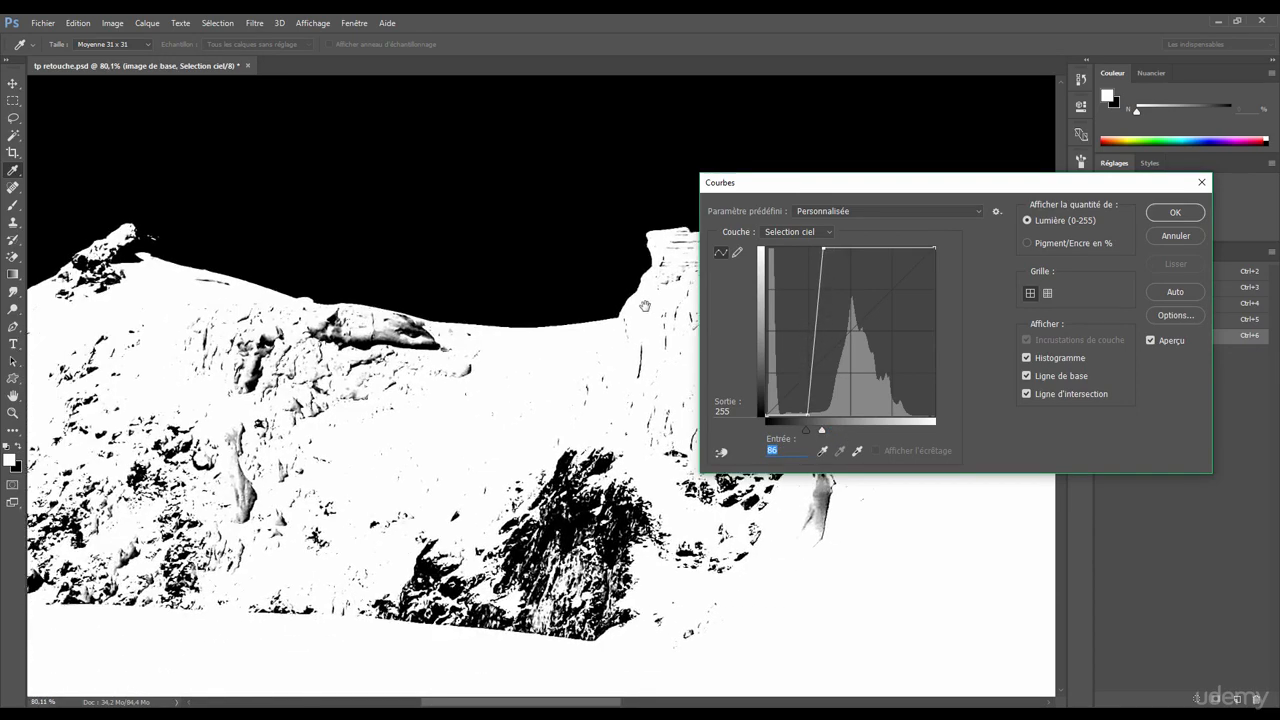
{"action": "left_click_drag", "start_coordinate": [638, 338], "coordinate": [694, 368]}
{"action": "left_click_drag", "start_coordinate": [823, 429], "coordinate": [821, 429]}
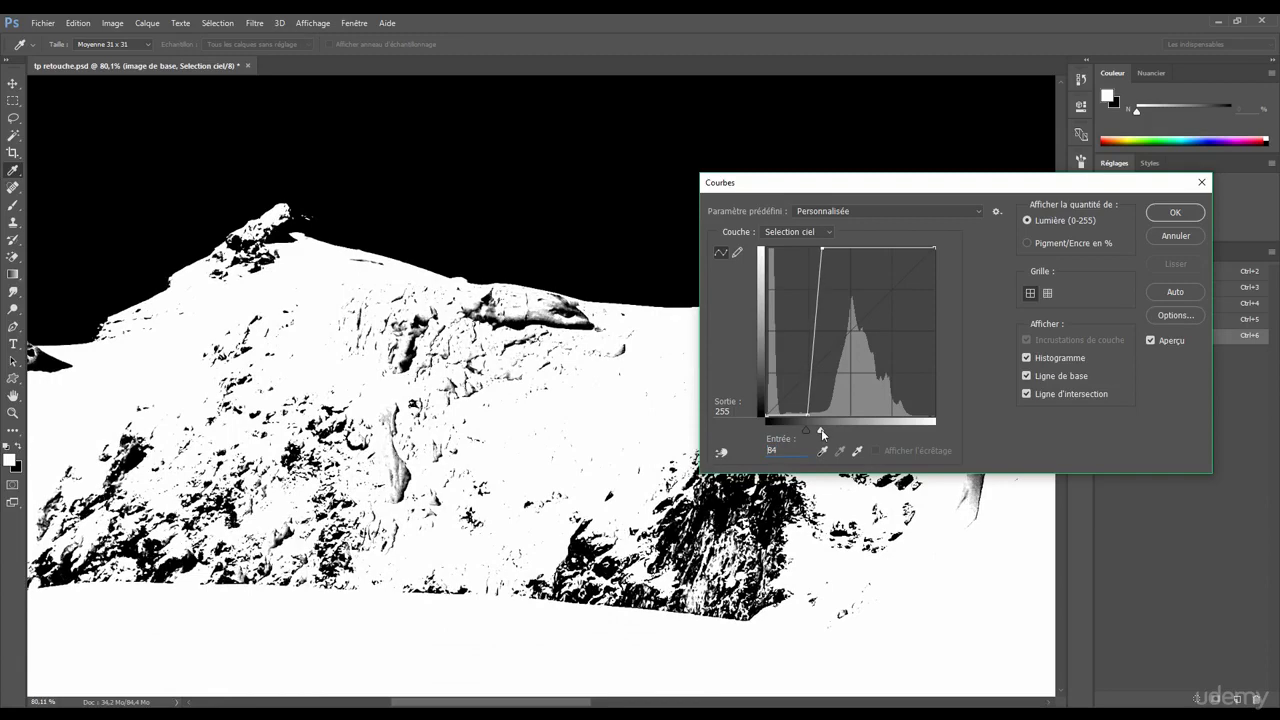
{"action": "left_click_drag", "start_coordinate": [268, 429], "coordinate": [358, 379]}
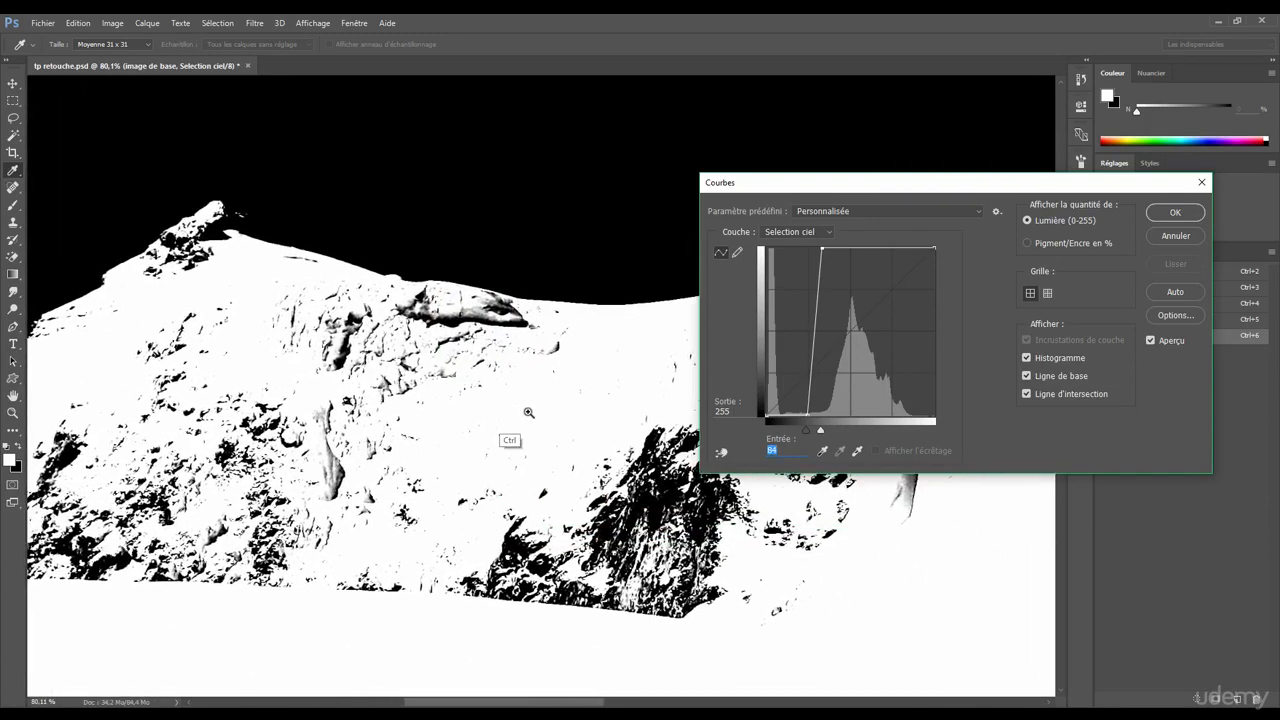
{"action": "scroll", "coordinate": [607, 462], "scroll_direction": "down", "scroll_amount": 6}
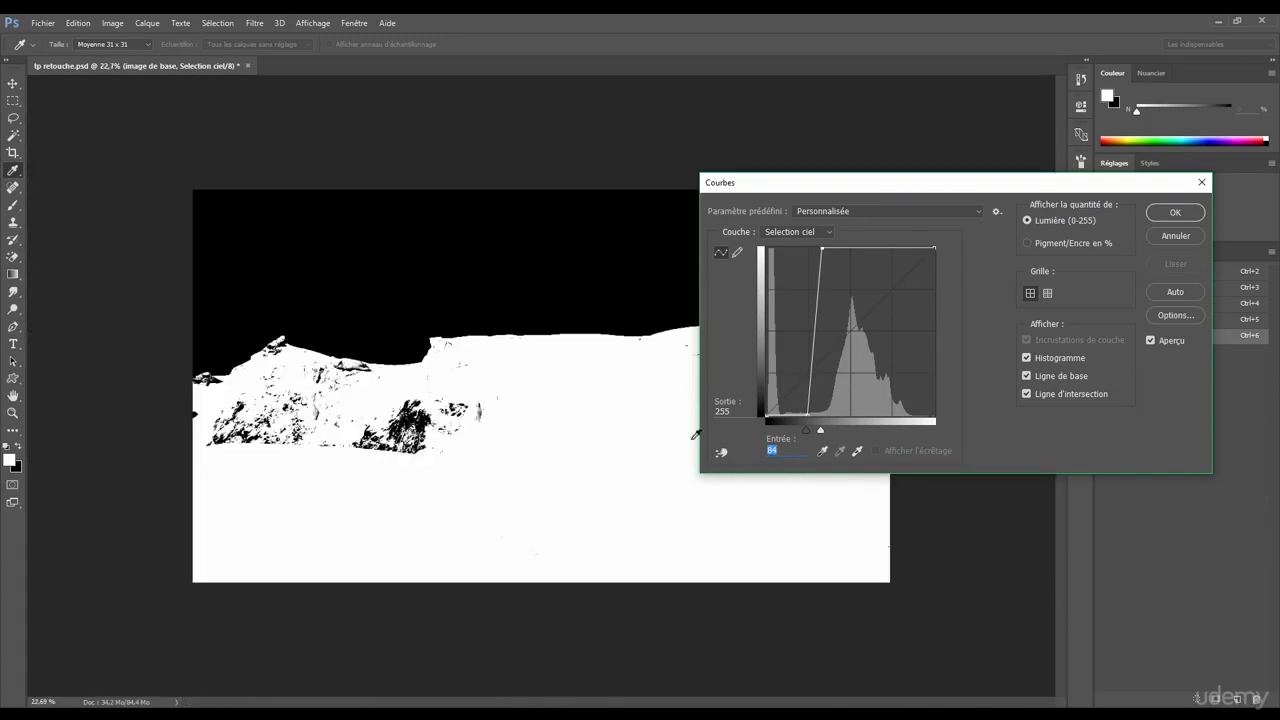
{"action": "left_click", "coordinate": [1176, 214]}
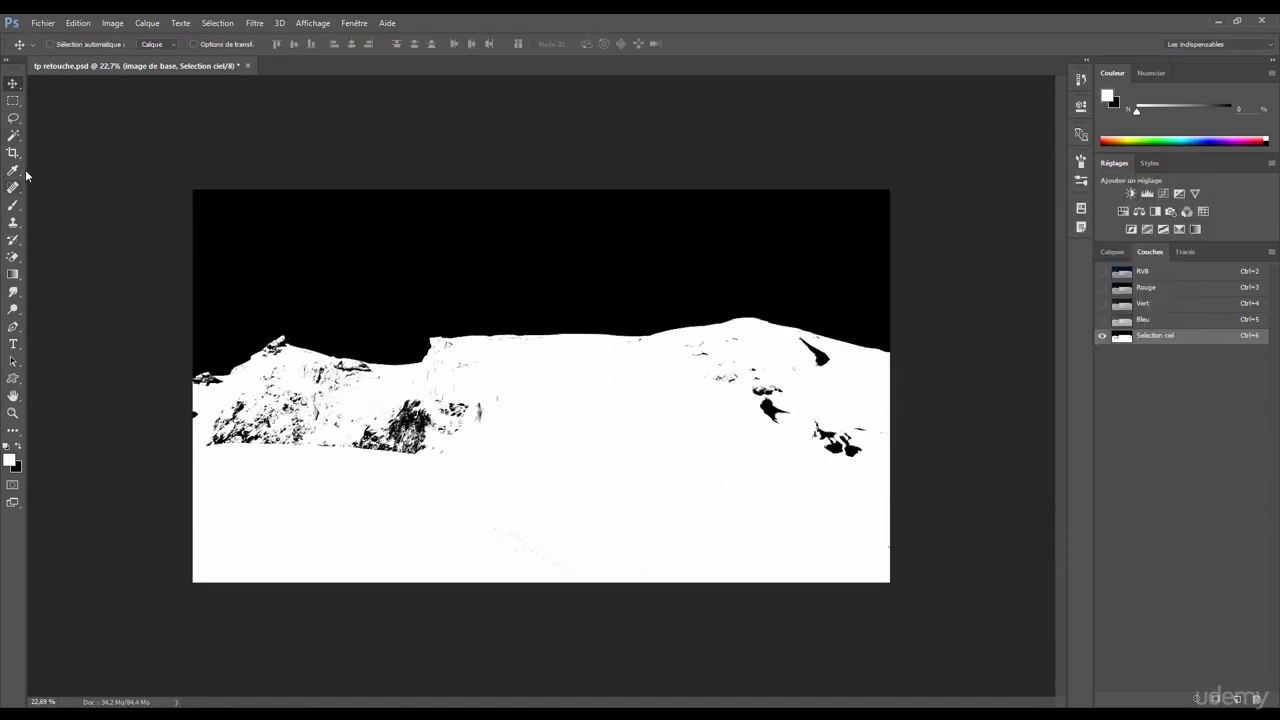
Choose the Brush tool, turn off its Transfert option and make the round tip harder, keeping white as the paint colour
{"action": "left_click", "coordinate": [13, 206]}
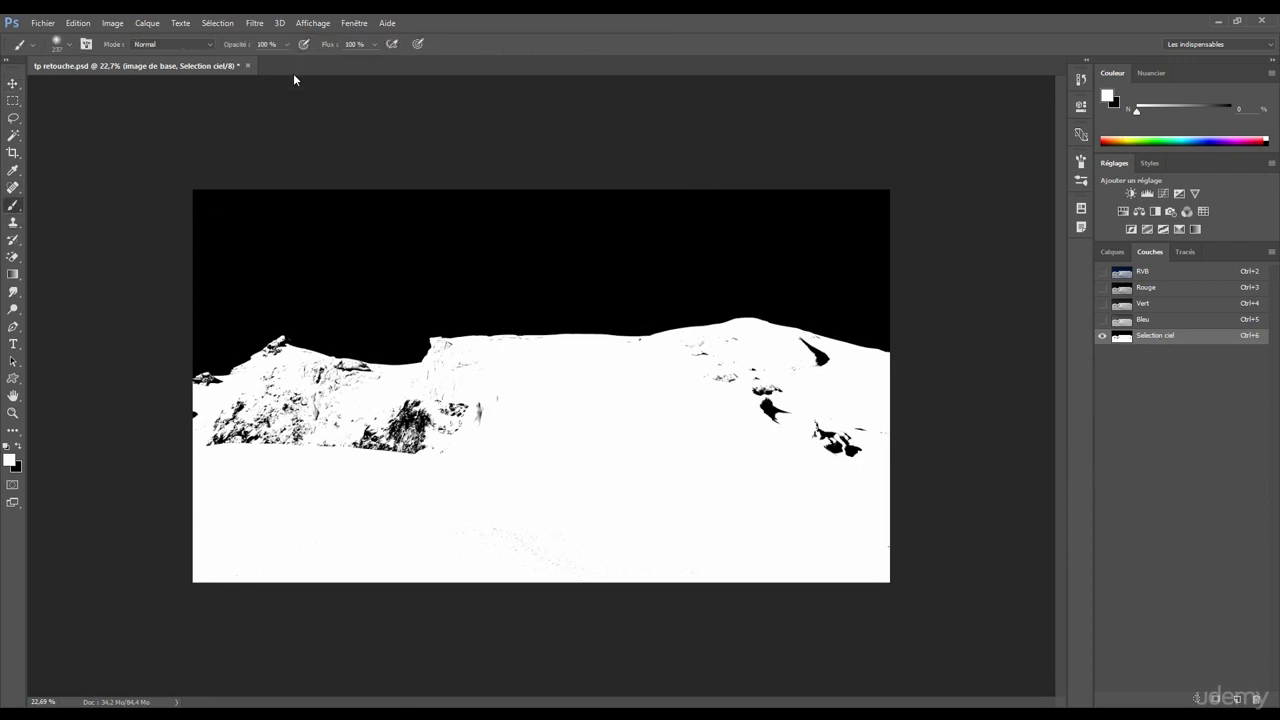
{"action": "left_click", "coordinate": [356, 23]}
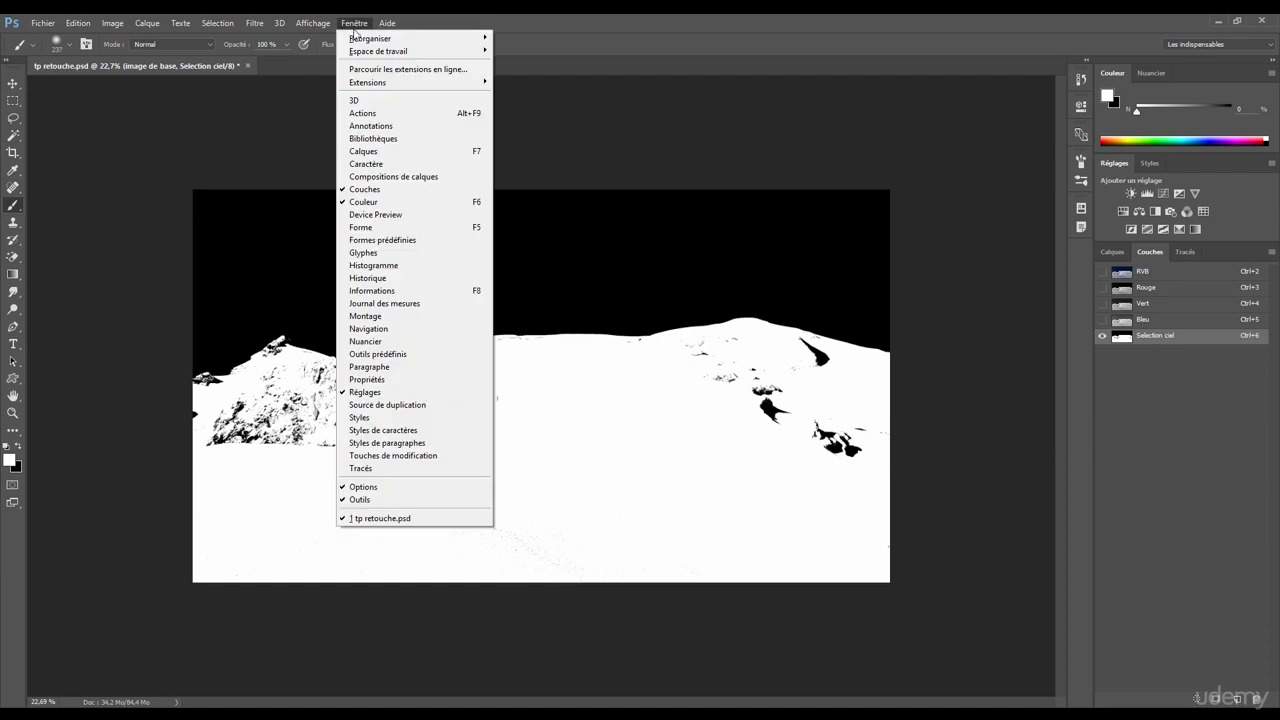
{"action": "left_click", "coordinate": [366, 233]}
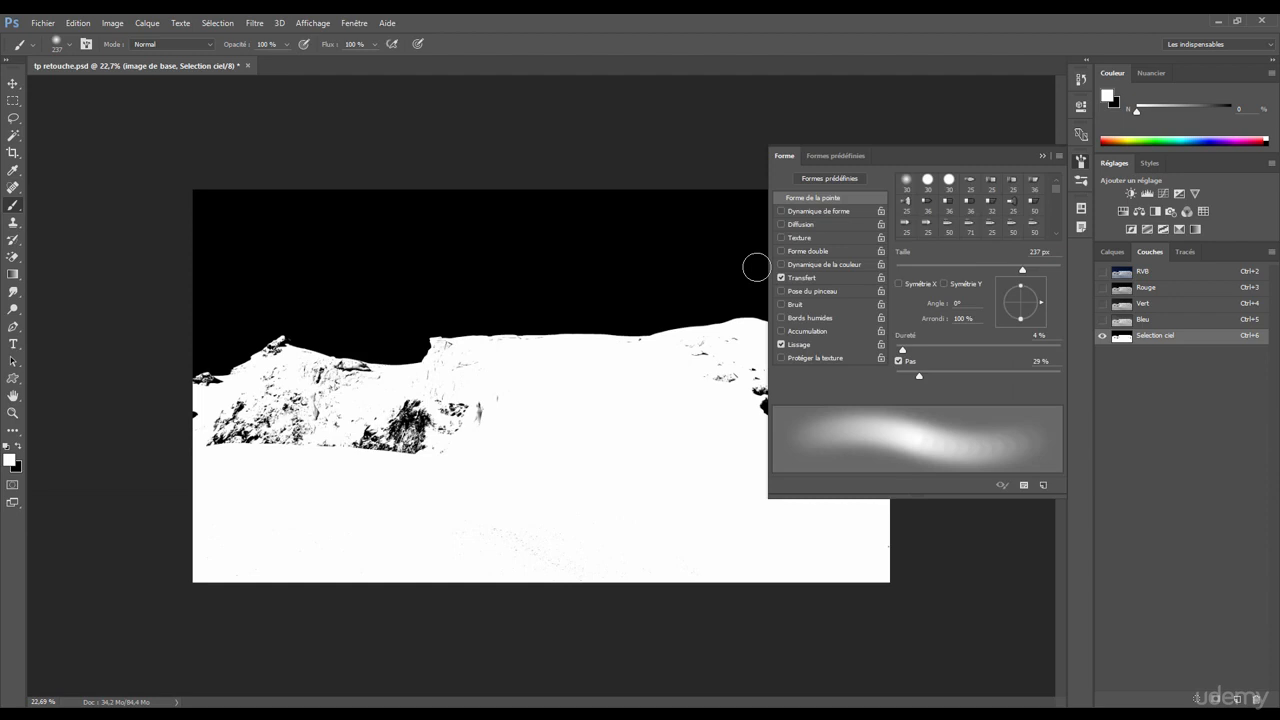
{"action": "left_click", "coordinate": [781, 278]}
{"action": "left_click", "coordinate": [1076, 166]}
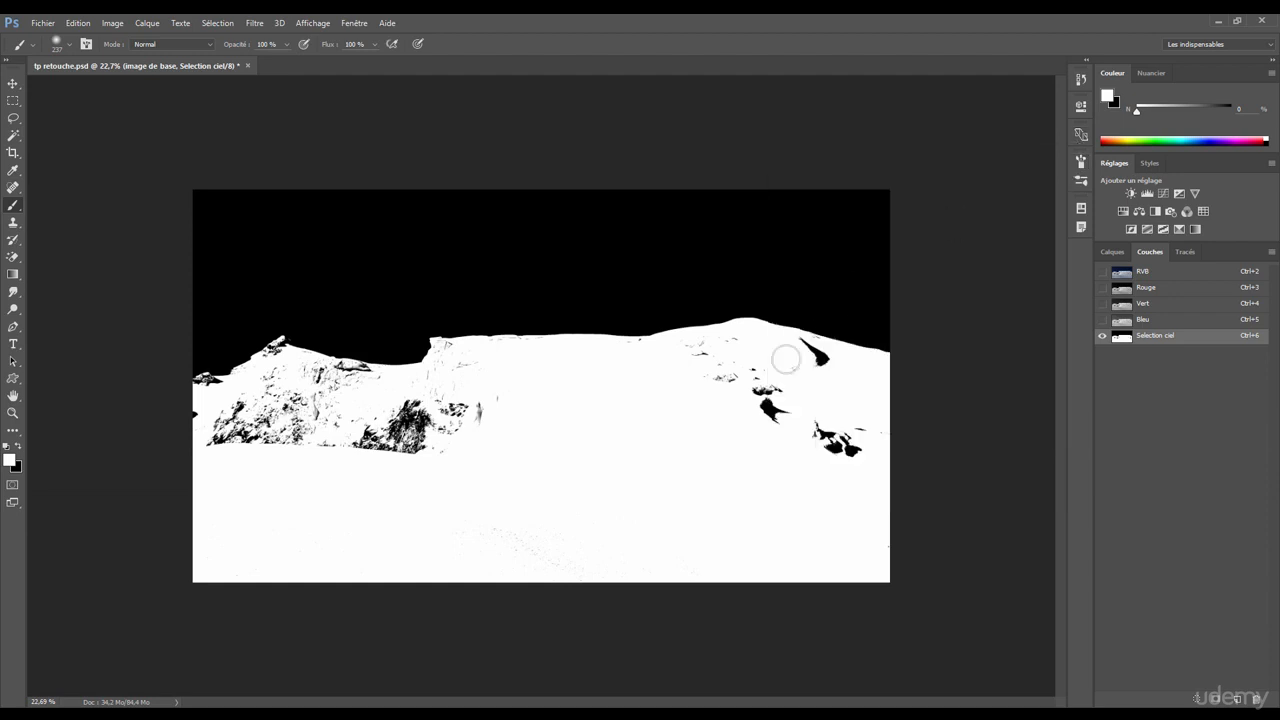
{"action": "right_click", "coordinate": [729, 403]}
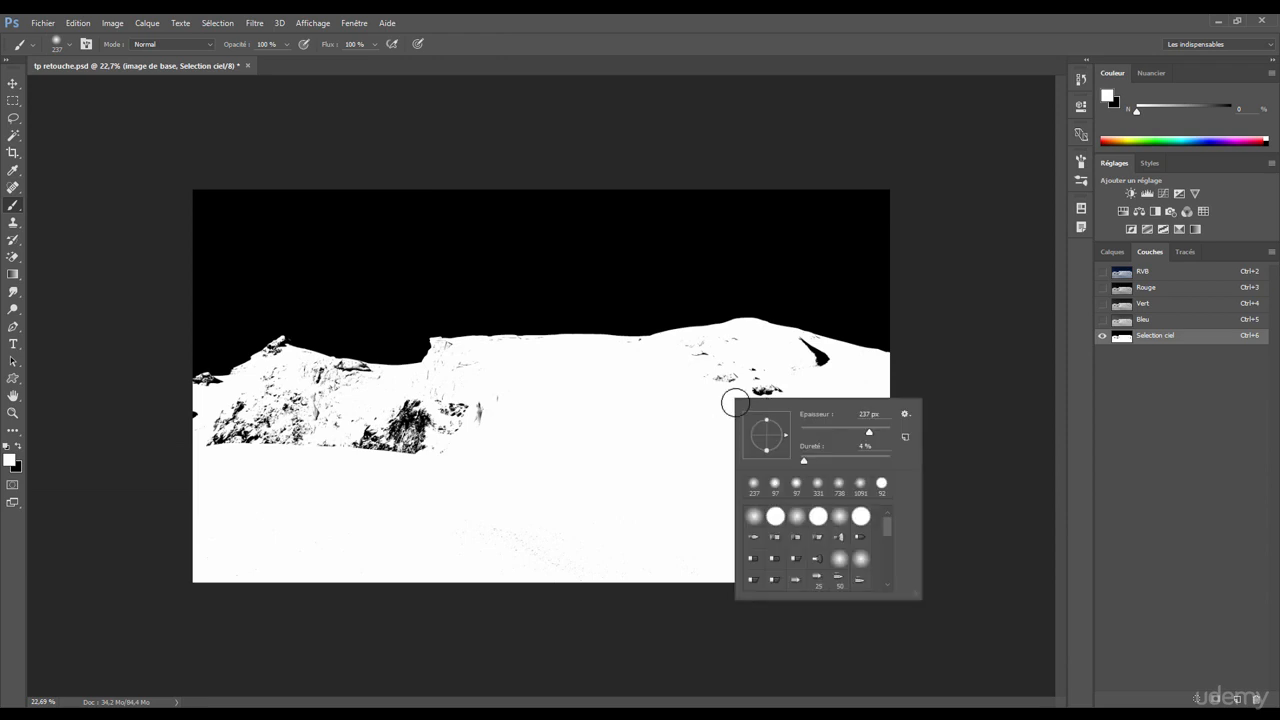
{"action": "key", "text": "Return"}
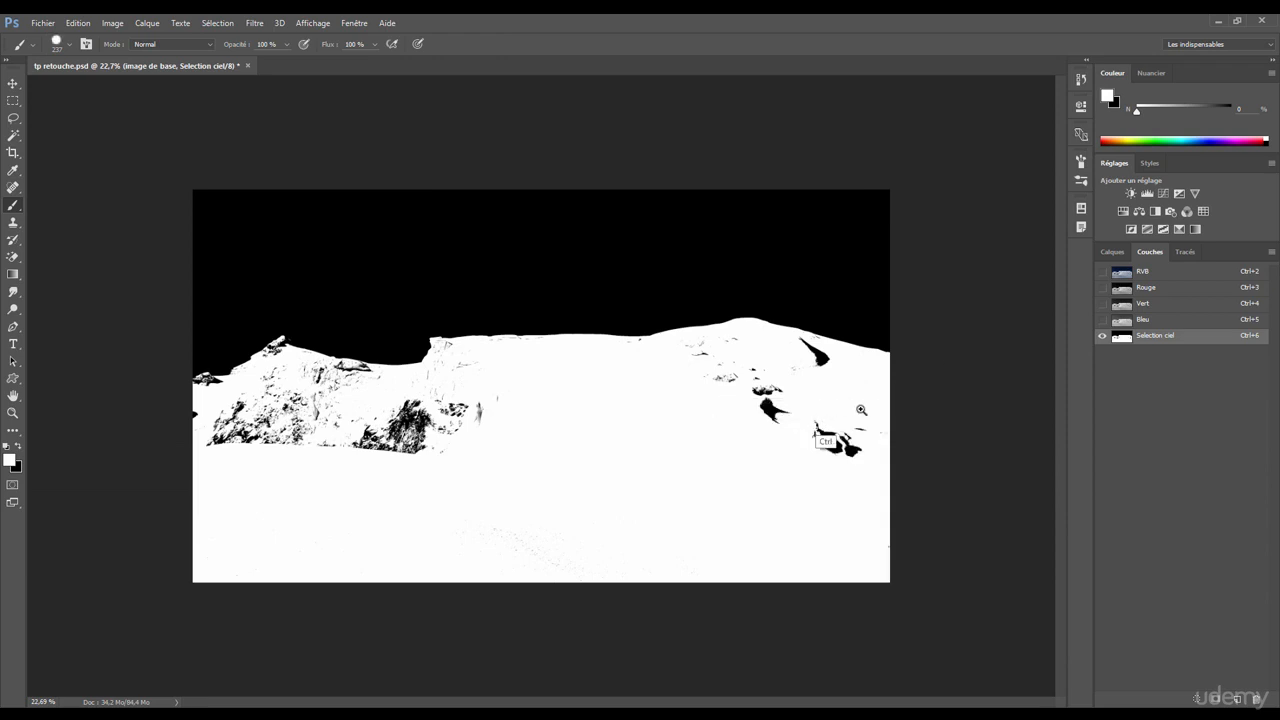
Paint white over the isolated black rock and nearby specks on the snow slope with a brush of about 122 px
{"action": "left_click_drag", "start_coordinate": [780, 410], "coordinate": [861, 410]}
{"action": "left_click_drag", "start_coordinate": [762, 430], "coordinate": [722, 432]}
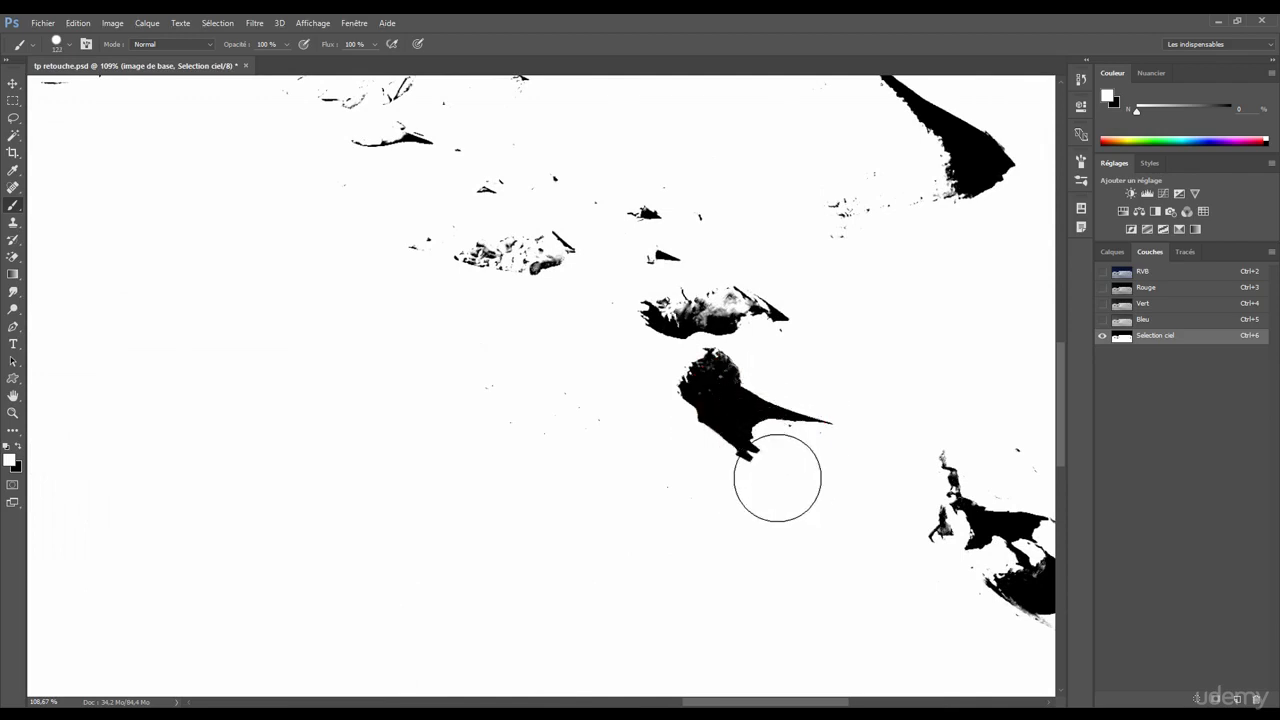
{"action": "mouse_move", "coordinate": [777, 478]}
{"action": "left_mouse_down"}
{"action": "mouse_move", "coordinate": [729, 407]}
{"action": "mouse_move", "coordinate": [751, 418]}
{"action": "mouse_move", "coordinate": [700, 391]}
{"action": "mouse_move", "coordinate": [700, 429]}
{"action": "mouse_move", "coordinate": [790, 418]}
{"action": "mouse_move", "coordinate": [718, 441]}
{"action": "left_mouse_up"}
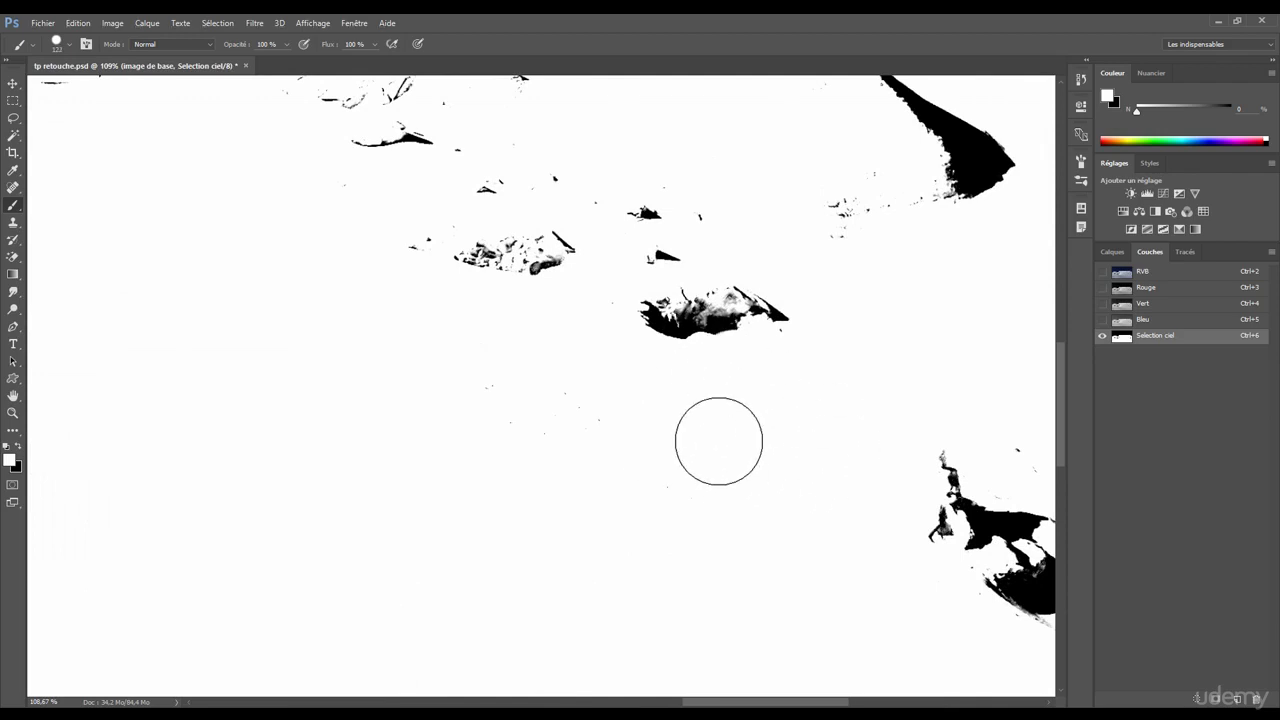
{"action": "left_click_drag", "start_coordinate": [600, 402], "coordinate": [502, 406]}
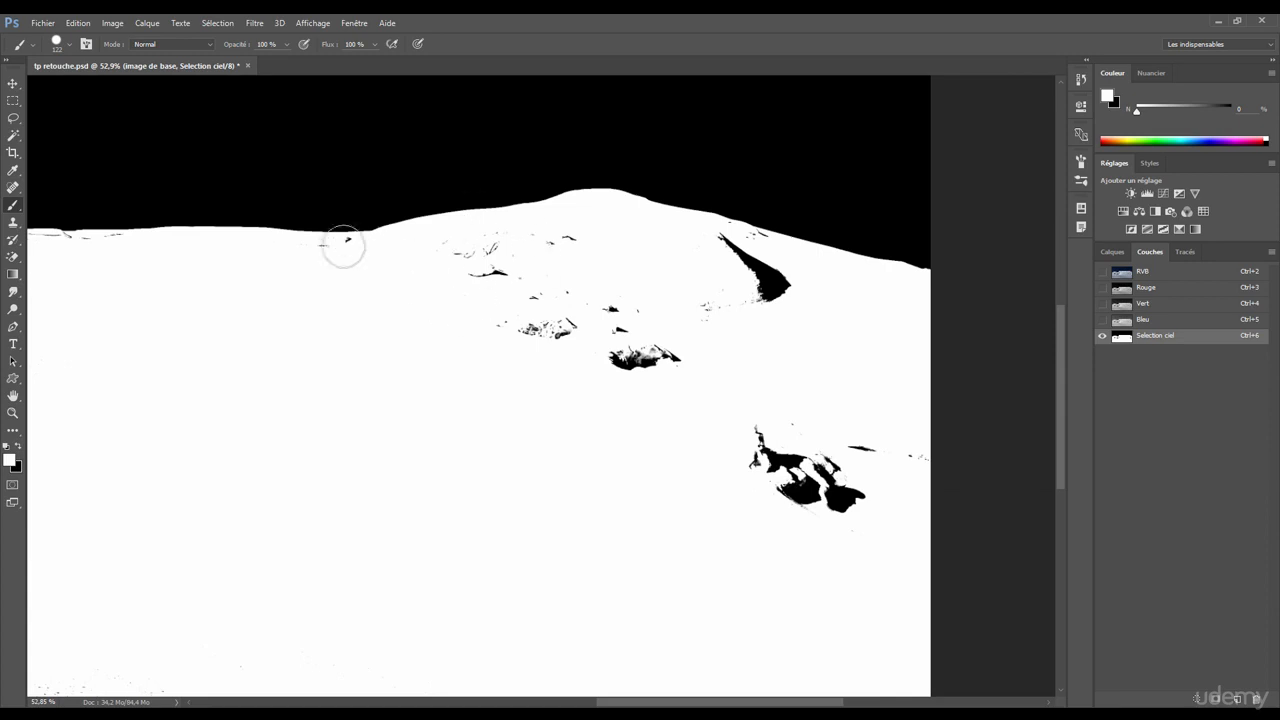
Paint the remaining black rocks under the rounded summit white, reducing the brush to about 30 px near the ridge line
{"action": "left_click_drag", "start_coordinate": [329, 232], "coordinate": [363, 291]}
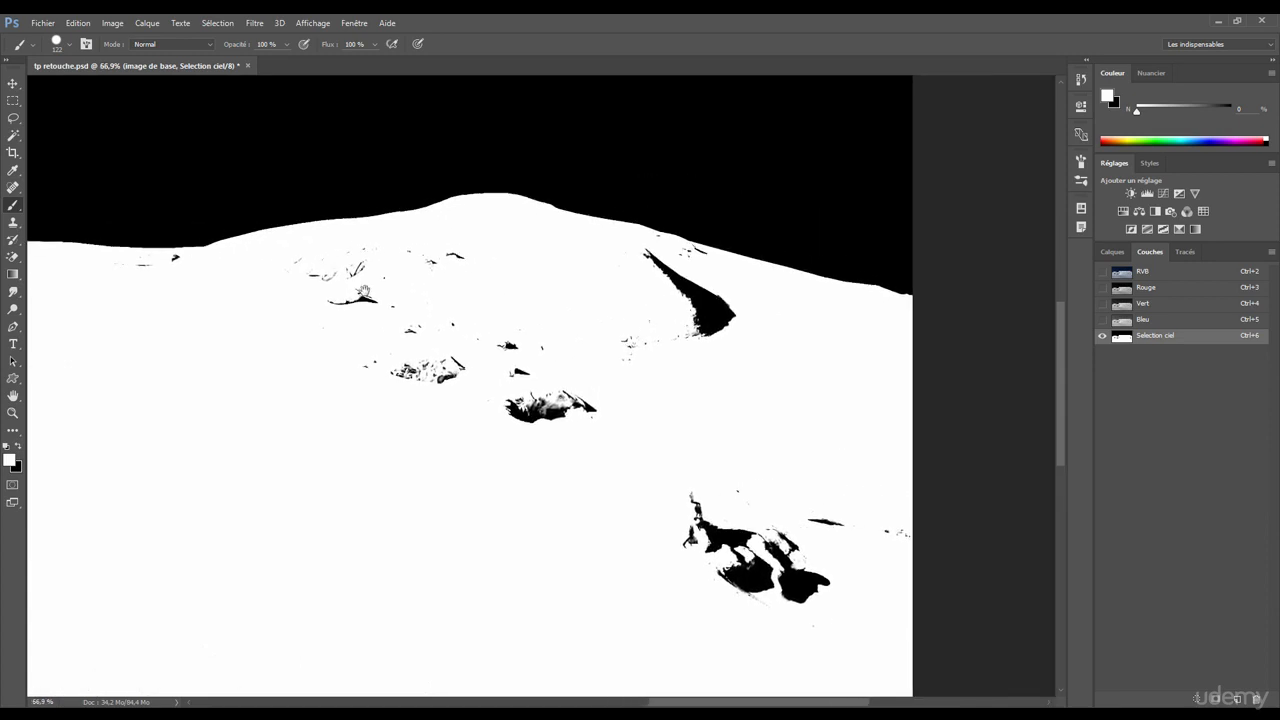
{"action": "mouse_move", "coordinate": [652, 334]}
{"action": "left_mouse_down"}
{"action": "mouse_move", "coordinate": [660, 295]}
{"action": "mouse_move", "coordinate": [634, 277]}
{"action": "mouse_move", "coordinate": [606, 380]}
{"action": "mouse_move", "coordinate": [615, 334]}
{"action": "left_mouse_up"}
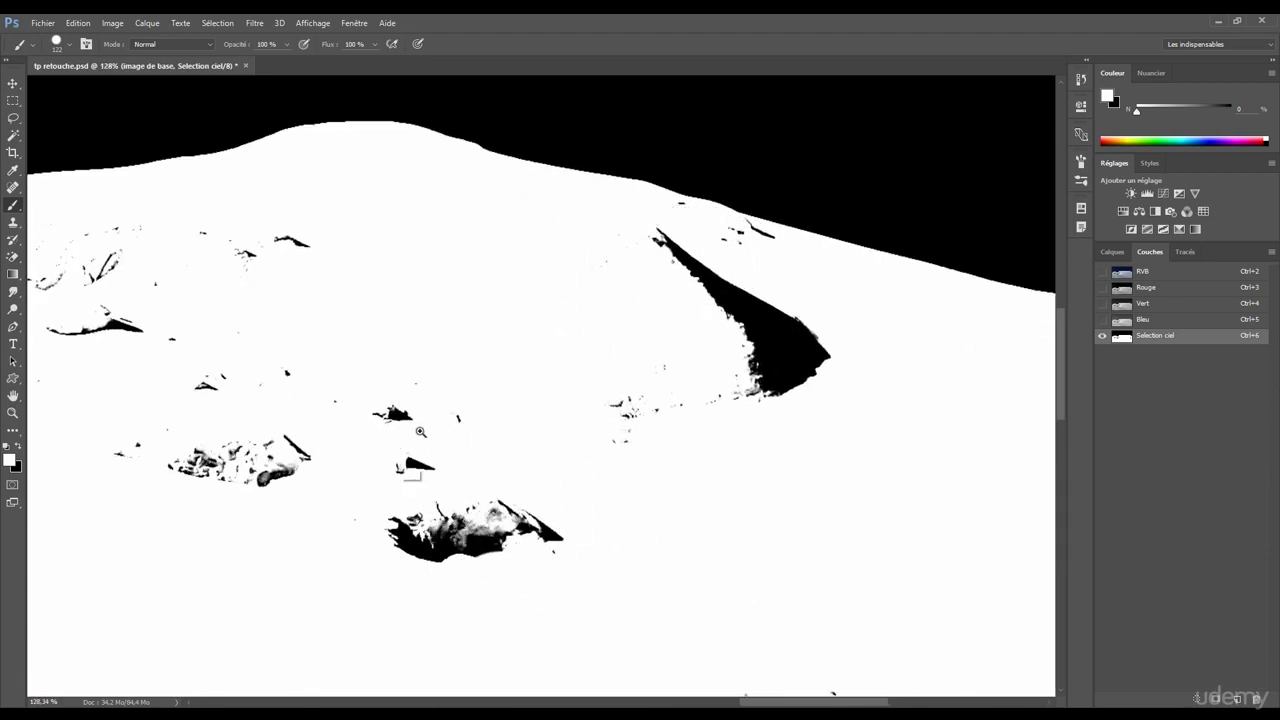
{"action": "left_click_drag", "start_coordinate": [440, 460], "coordinate": [381, 457]}
{"action": "left_click_drag", "start_coordinate": [481, 521], "coordinate": [441, 416]}
{"action": "mouse_move", "coordinate": [597, 550]}
{"action": "left_mouse_down"}
{"action": "mouse_move", "coordinate": [547, 465]}
{"action": "mouse_move", "coordinate": [670, 578]}
{"action": "mouse_move", "coordinate": [752, 491]}
{"action": "mouse_move", "coordinate": [773, 527]}
{"action": "mouse_move", "coordinate": [530, 308]}
{"action": "mouse_move", "coordinate": [585, 344]}
{"action": "mouse_move", "coordinate": [453, 416]}
{"action": "mouse_move", "coordinate": [320, 349]}
{"action": "mouse_move", "coordinate": [287, 311]}
{"action": "mouse_move", "coordinate": [299, 366]}
{"action": "mouse_move", "coordinate": [203, 264]}
{"action": "mouse_move", "coordinate": [258, 251]}
{"action": "mouse_move", "coordinate": [484, 266]}
{"action": "mouse_move", "coordinate": [504, 253]}
{"action": "mouse_move", "coordinate": [560, 278]}
{"action": "left_mouse_up"}
{"action": "left_click_drag", "start_coordinate": [600, 230], "coordinate": [640, 230]}
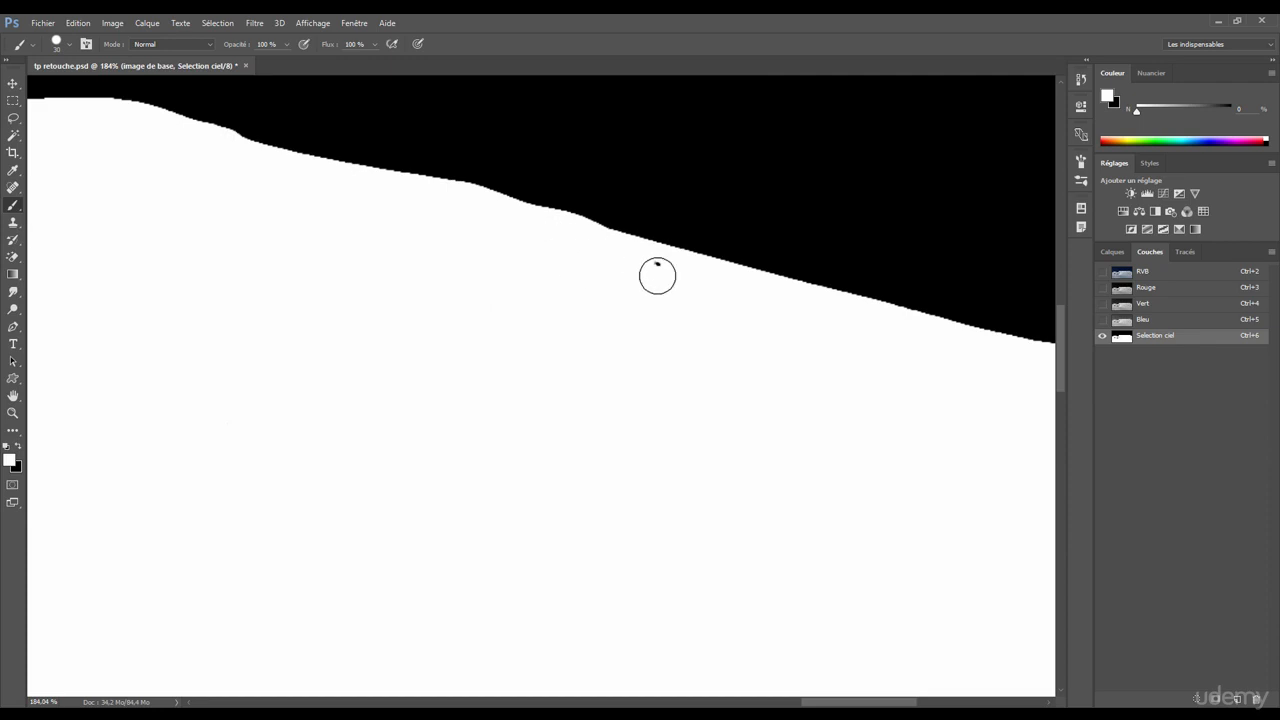
Paint out the last dark specks just below the rounded summit's slope and along the central ridge in white
{"action": "mouse_move", "coordinate": [647, 312]}
{"action": "left_mouse_down"}
{"action": "mouse_move", "coordinate": [469, 326]}
{"action": "mouse_move", "coordinate": [837, 291]}
{"action": "mouse_move", "coordinate": [517, 314]}
{"action": "mouse_move", "coordinate": [602, 280]}
{"action": "mouse_move", "coordinate": [540, 272]}
{"action": "left_mouse_up"}
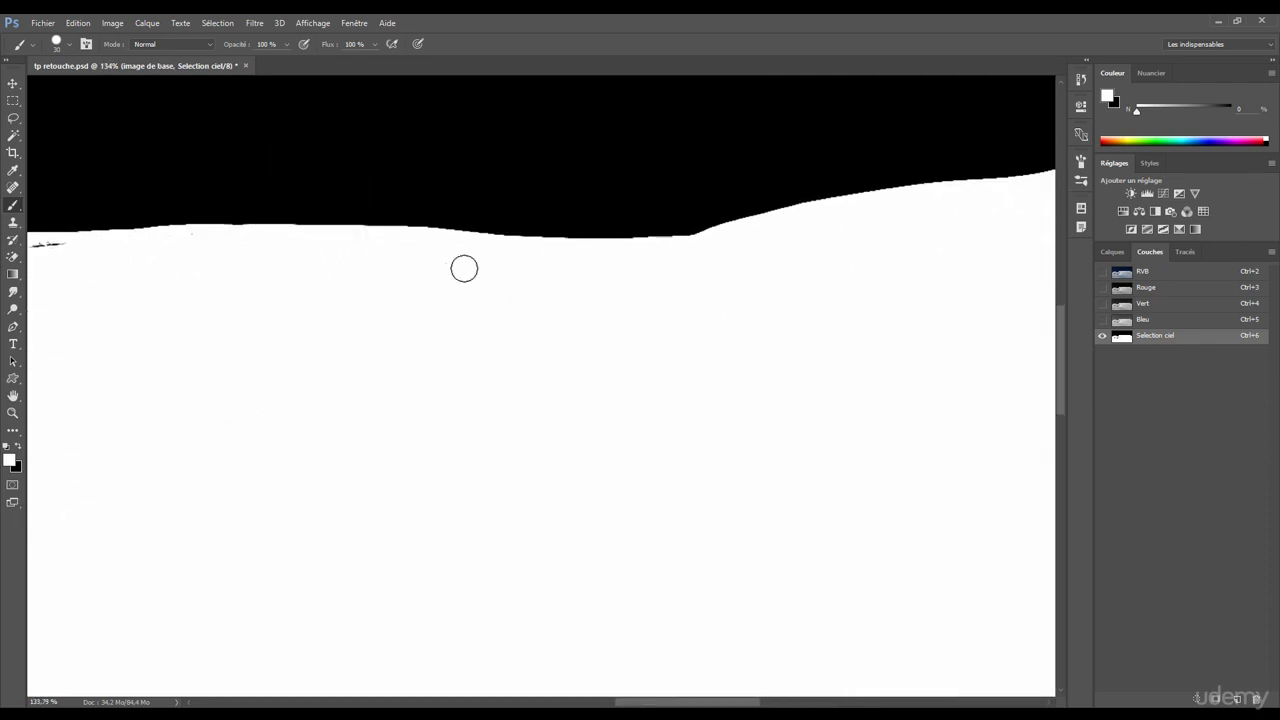
{"action": "mouse_move", "coordinate": [338, 341]}
{"action": "left_mouse_down"}
{"action": "mouse_move", "coordinate": [879, 201]}
{"action": "mouse_move", "coordinate": [961, 107]}
{"action": "mouse_move", "coordinate": [412, 380]}
{"action": "mouse_move", "coordinate": [352, 430]}
{"action": "mouse_move", "coordinate": [601, 371]}
{"action": "mouse_move", "coordinate": [586, 375]}
{"action": "mouse_move", "coordinate": [605, 447]}
{"action": "mouse_move", "coordinate": [645, 419]}
{"action": "mouse_move", "coordinate": [646, 433]}
{"action": "mouse_move", "coordinate": [461, 358]}
{"action": "mouse_move", "coordinate": [502, 443]}
{"action": "mouse_move", "coordinate": [487, 455]}
{"action": "mouse_move", "coordinate": [368, 424]}
{"action": "mouse_move", "coordinate": [300, 447]}
{"action": "mouse_move", "coordinate": [204, 445]}
{"action": "mouse_move", "coordinate": [230, 490]}
{"action": "left_mouse_up"}
{"action": "scroll", "coordinate": [497, 274], "scroll_direction": "down", "scroll_amount": 5}
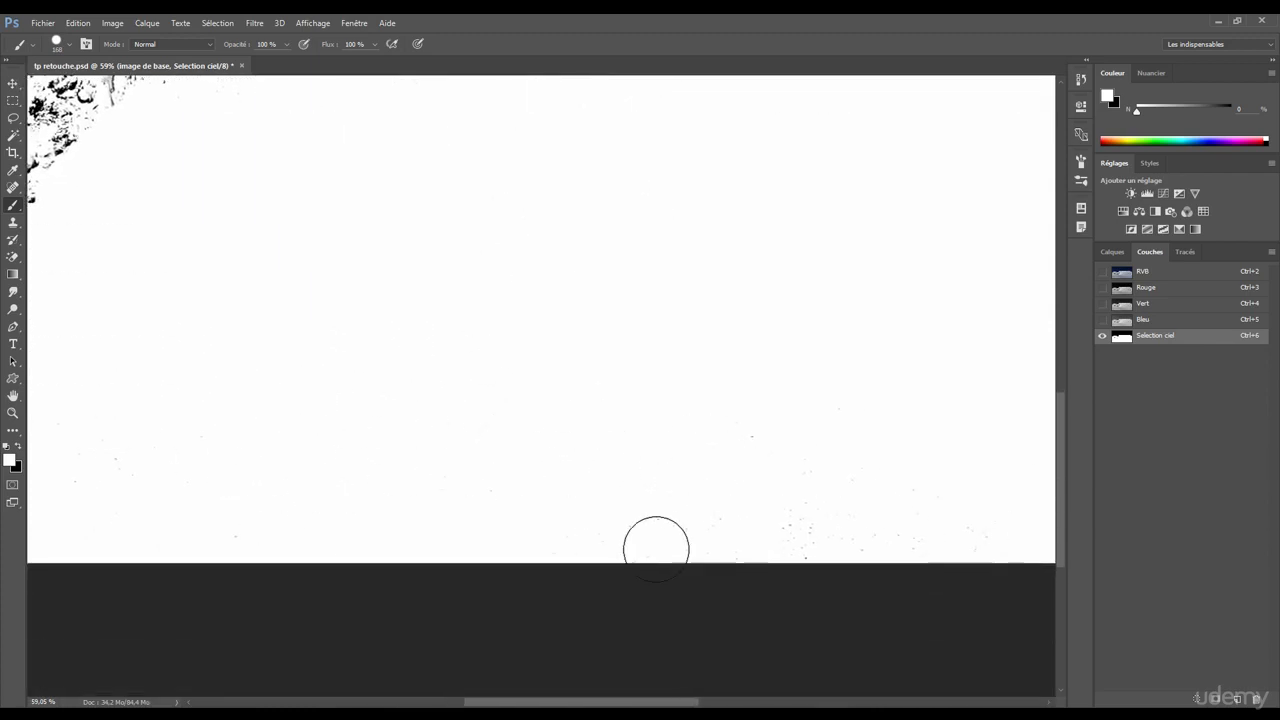
Paint the large rocky face below the pointed peak white with a brush of about 168 px
{"action": "scroll", "coordinate": [749, 406], "scroll_direction": "up", "scroll_amount": 5}
{"action": "scroll", "coordinate": [743, 414], "scroll_direction": "left", "scroll_amount": 4}
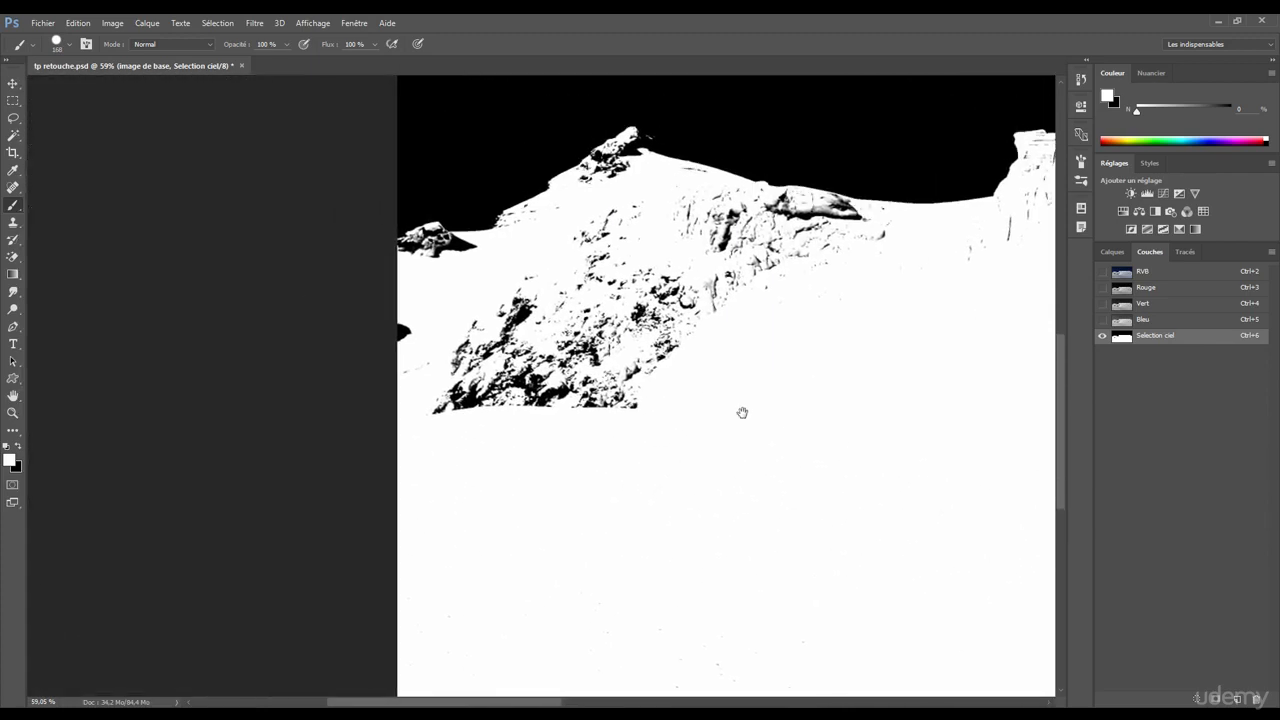
{"action": "mouse_move", "coordinate": [488, 306]}
{"action": "left_mouse_down"}
{"action": "mouse_move", "coordinate": [425, 352]}
{"action": "mouse_move", "coordinate": [413, 324]}
{"action": "mouse_move", "coordinate": [590, 299]}
{"action": "mouse_move", "coordinate": [646, 322]}
{"action": "mouse_move", "coordinate": [655, 419]}
{"action": "mouse_move", "coordinate": [617, 304]}
{"action": "mouse_move", "coordinate": [619, 230]}
{"action": "mouse_move", "coordinate": [686, 235]}
{"action": "mouse_move", "coordinate": [747, 287]}
{"action": "mouse_move", "coordinate": [640, 309]}
{"action": "left_mouse_up"}
{"action": "scroll", "coordinate": [600, 260], "scroll_direction": "up", "scroll_amount": 2}
{"action": "scroll", "coordinate": [588, 213], "scroll_direction": "right", "scroll_amount": 1}
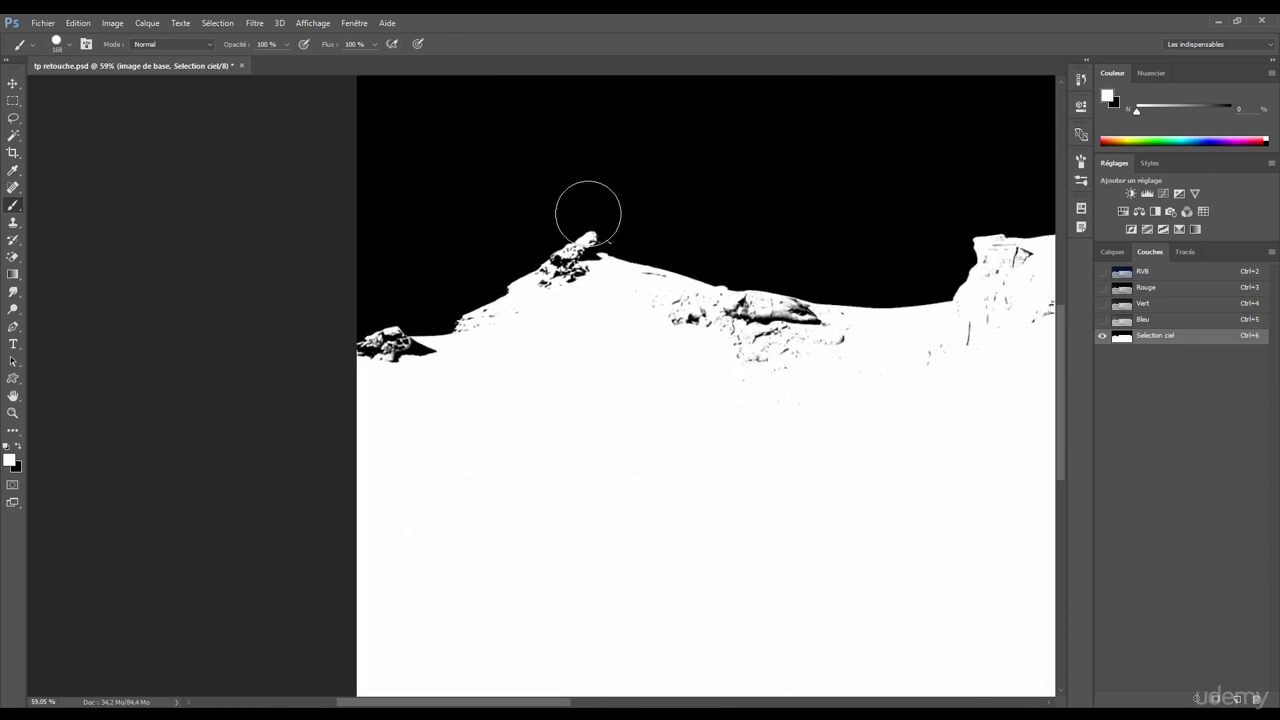
Fill the small rock outcrop at the image's left edge and the nearby ridge notch with white, using a 20 px brush
{"action": "left_click", "coordinate": [470, 307]}
{"action": "right_click", "coordinate": [471, 374], "text": "alt"}
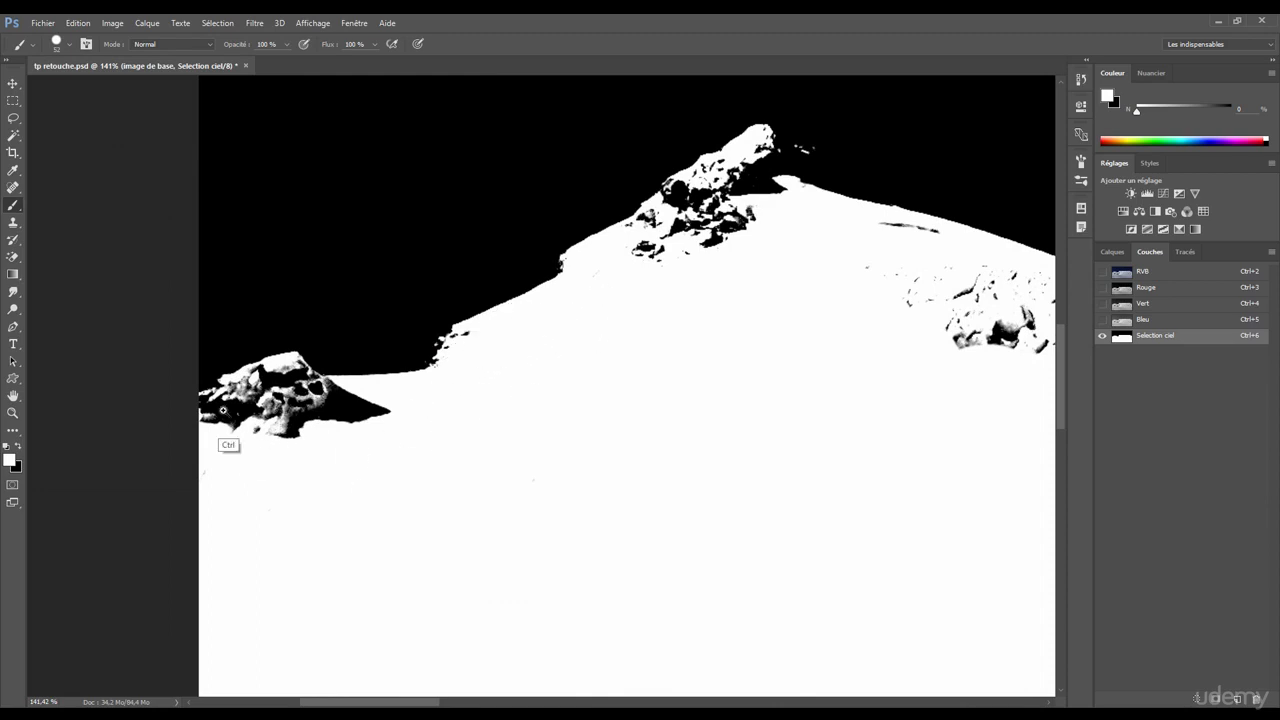
{"action": "left_click_drag", "start_coordinate": [241, 410], "coordinate": [330, 410]}
{"action": "right_click", "coordinate": [315, 408], "text": "alt"}
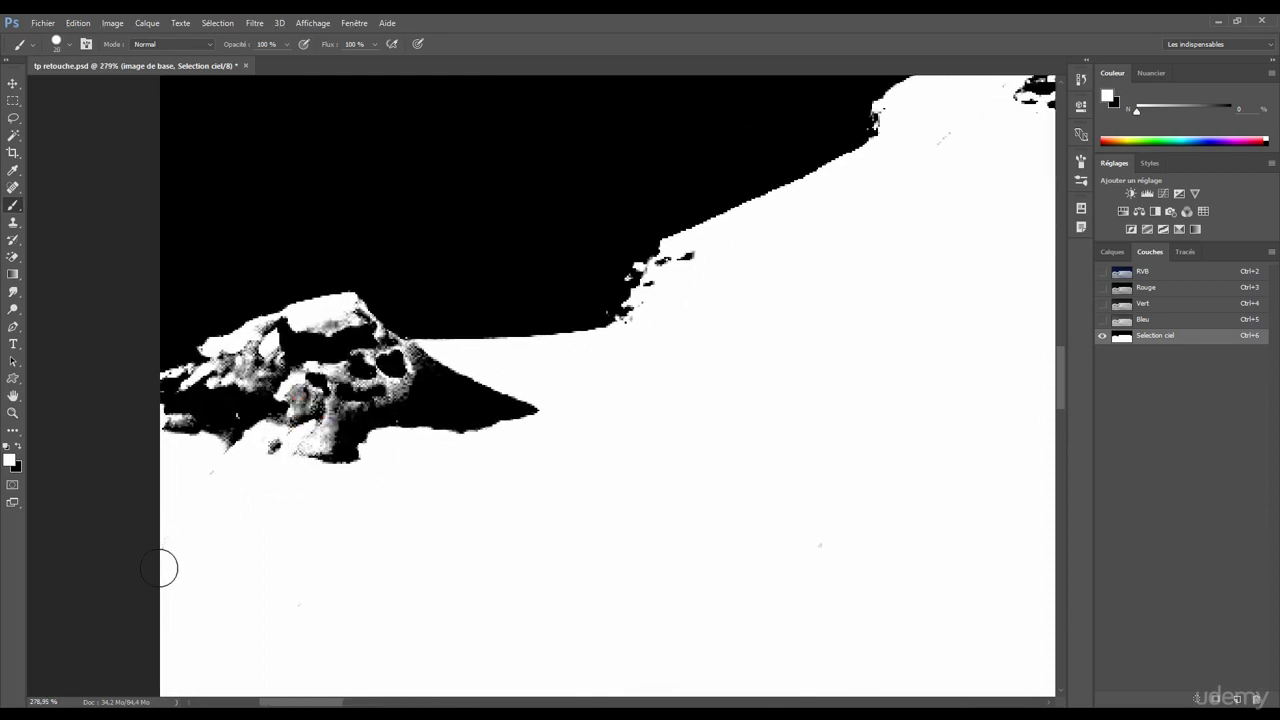
{"action": "mouse_move", "coordinate": [185, 400]}
{"action": "left_mouse_down"}
{"action": "mouse_move", "coordinate": [222, 386]}
{"action": "mouse_move", "coordinate": [189, 403]}
{"action": "mouse_move", "coordinate": [268, 340]}
{"action": "mouse_move", "coordinate": [252, 428]}
{"action": "mouse_move", "coordinate": [210, 467]}
{"action": "mouse_move", "coordinate": [243, 429]}
{"action": "mouse_move", "coordinate": [298, 408]}
{"action": "mouse_move", "coordinate": [346, 428]}
{"action": "mouse_move", "coordinate": [355, 457]}
{"action": "mouse_move", "coordinate": [320, 349]}
{"action": "mouse_move", "coordinate": [342, 320]}
{"action": "mouse_move", "coordinate": [412, 378]}
{"action": "mouse_move", "coordinate": [371, 341]}
{"action": "mouse_move", "coordinate": [424, 364]}
{"action": "mouse_move", "coordinate": [396, 360]}
{"action": "mouse_move", "coordinate": [408, 366]}
{"action": "mouse_move", "coordinate": [299, 401]}
{"action": "mouse_move", "coordinate": [405, 430]}
{"action": "mouse_move", "coordinate": [432, 403]}
{"action": "mouse_move", "coordinate": [469, 435]}
{"action": "mouse_move", "coordinate": [811, 276]}
{"action": "left_mouse_up"}
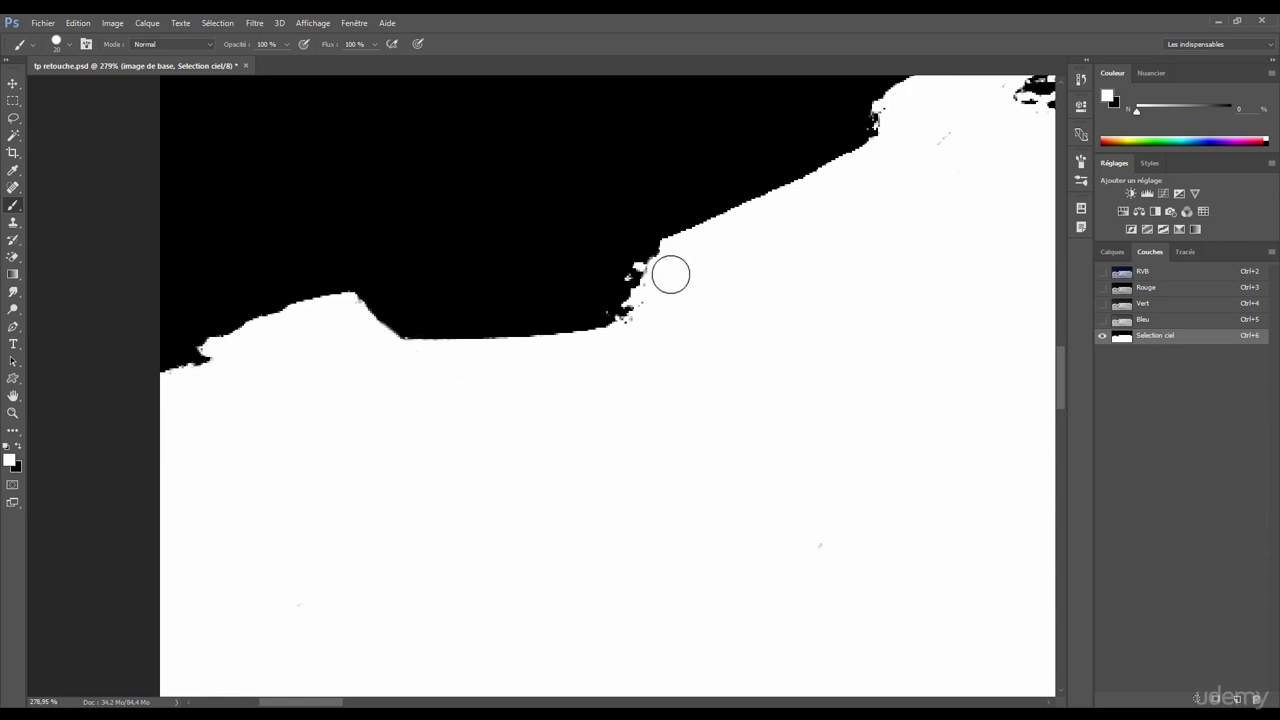
{"action": "left_click_drag", "start_coordinate": [670, 274], "coordinate": [628, 326]}
Paint the dark rocks of the pointed peak white, tracing its edge against the sky with a brush of about 7 px
{"action": "left_click_drag", "start_coordinate": [806, 280], "coordinate": [360, 454]}
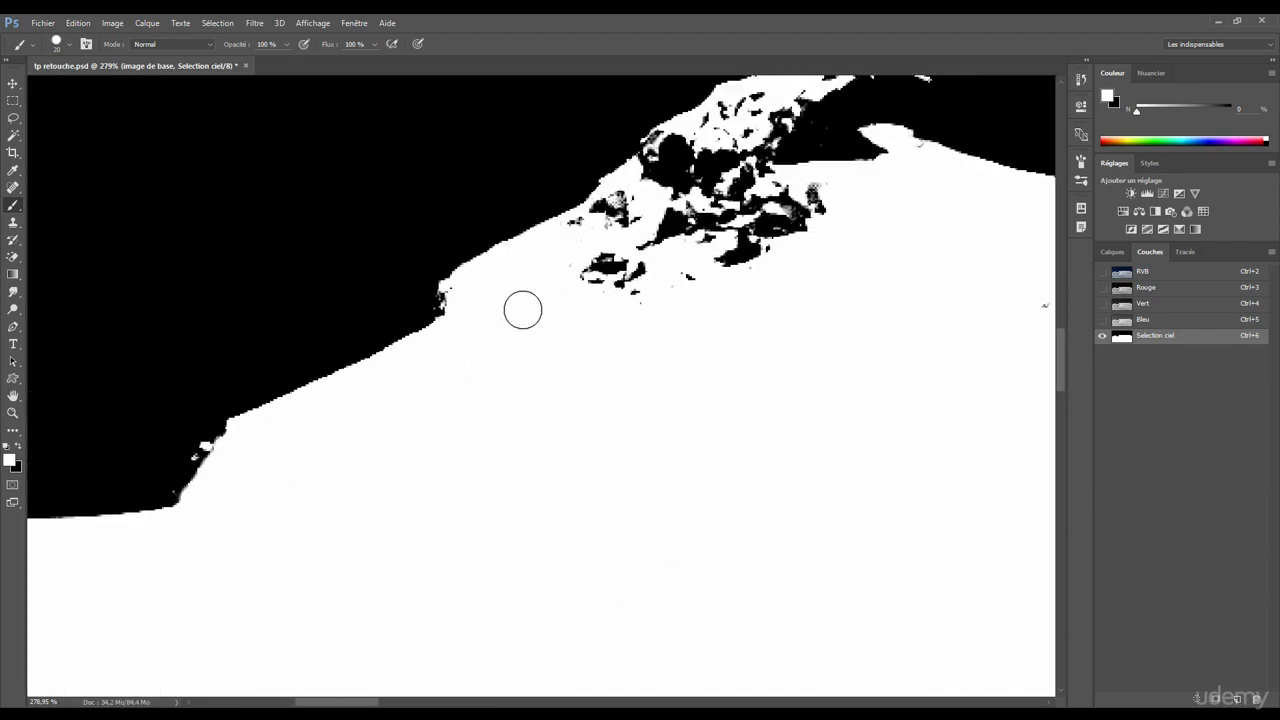
{"action": "right_click", "coordinate": [494, 297], "text": "alt"}
{"action": "left_click_drag", "start_coordinate": [456, 327], "coordinate": [251, 517]}
{"action": "right_click", "coordinate": [626, 331], "text": "alt"}
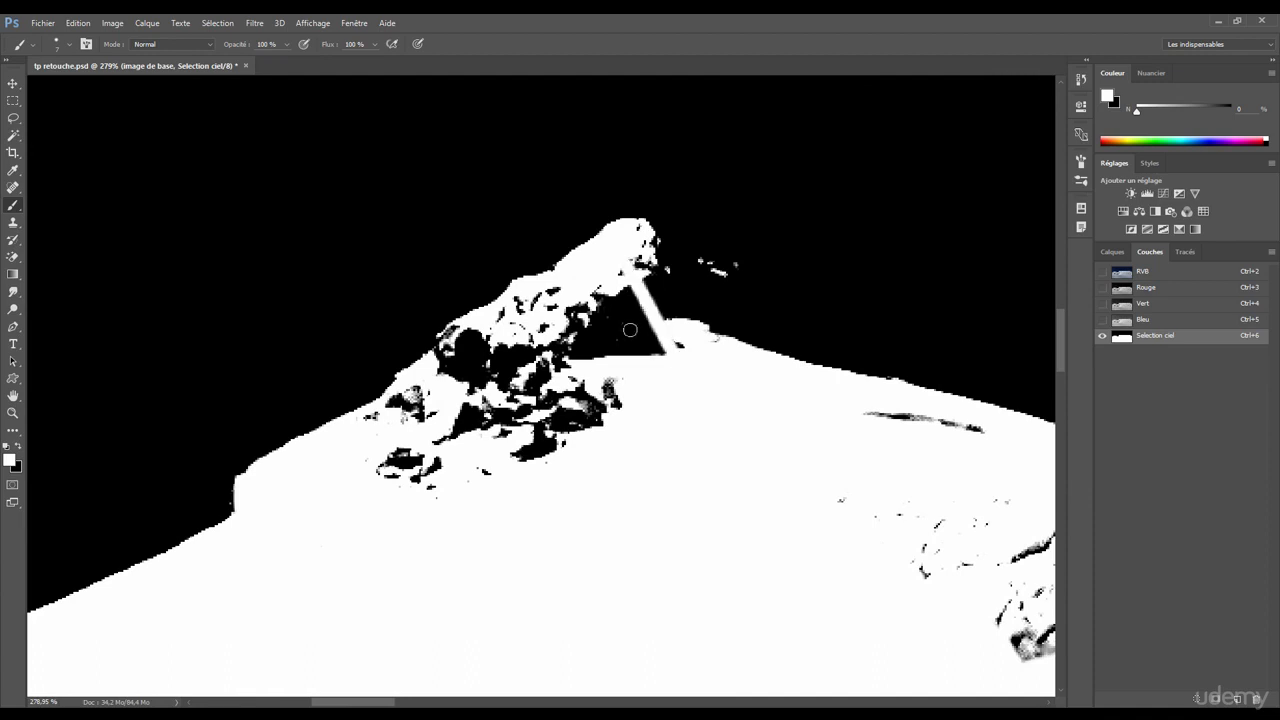
{"action": "mouse_move", "coordinate": [626, 331]}
{"action": "left_mouse_down"}
{"action": "mouse_move", "coordinate": [576, 344]}
{"action": "mouse_move", "coordinate": [544, 309]}
{"action": "mouse_move", "coordinate": [473, 351]}
{"action": "mouse_move", "coordinate": [451, 386]}
{"action": "mouse_move", "coordinate": [454, 428]}
{"action": "mouse_move", "coordinate": [469, 406]}
{"action": "mouse_move", "coordinate": [516, 407]}
{"action": "mouse_move", "coordinate": [545, 466]}
{"action": "mouse_move", "coordinate": [565, 460]}
{"action": "mouse_move", "coordinate": [616, 344]}
{"action": "mouse_move", "coordinate": [650, 355]}
{"action": "mouse_move", "coordinate": [610, 285]}
{"action": "mouse_move", "coordinate": [380, 487]}
{"action": "mouse_move", "coordinate": [394, 421]}
{"action": "mouse_move", "coordinate": [491, 374]}
{"action": "left_mouse_up"}
{"action": "left_click_drag", "start_coordinate": [863, 484], "coordinate": [499, 387]}
{"action": "mouse_move", "coordinate": [376, 286]}
{"action": "left_mouse_down"}
{"action": "mouse_move", "coordinate": [679, 381]}
{"action": "mouse_move", "coordinate": [602, 345]}
{"action": "mouse_move", "coordinate": [527, 395]}
{"action": "left_mouse_up"}
Paint white over the rock band between the pointed peak and the cliff with a 57 px brush
{"action": "scroll", "coordinate": [646, 500], "scroll_direction": "down", "scroll_amount": 4}
{"action": "scroll", "coordinate": [501, 456], "scroll_direction": "up", "scroll_amount": 2}
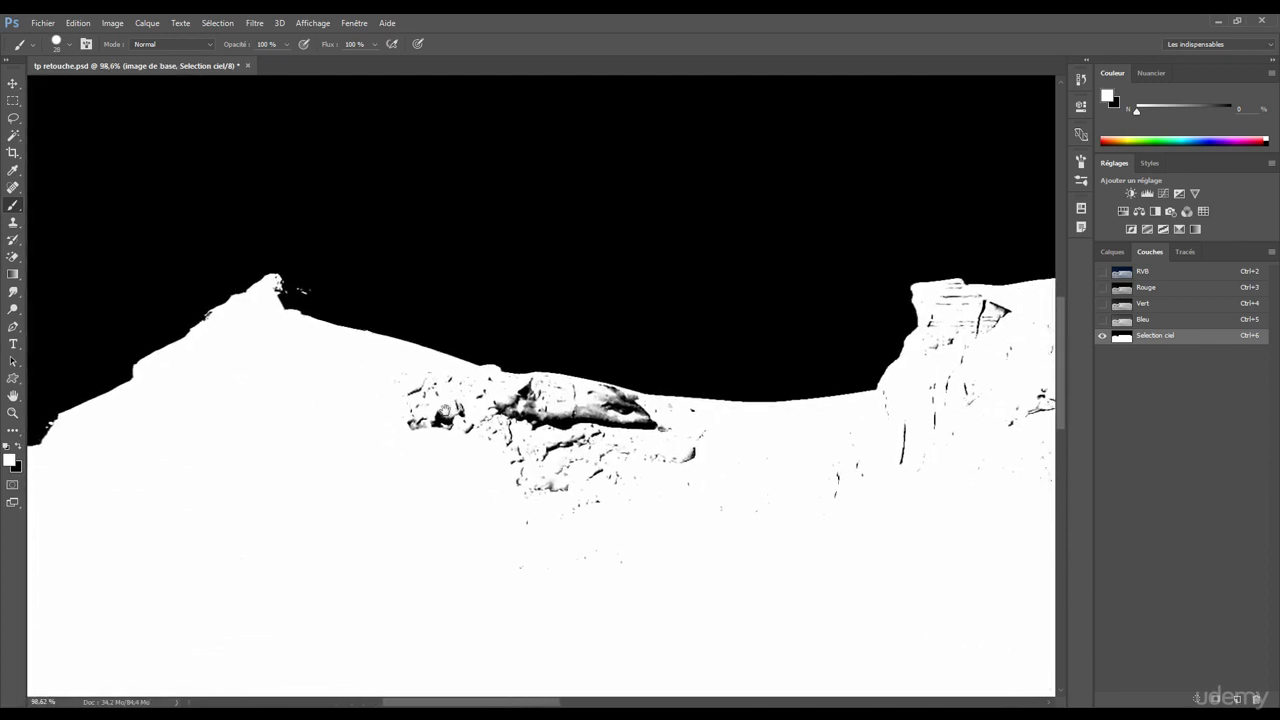
{"action": "left_click_drag", "start_coordinate": [491, 423], "coordinate": [462, 416]}
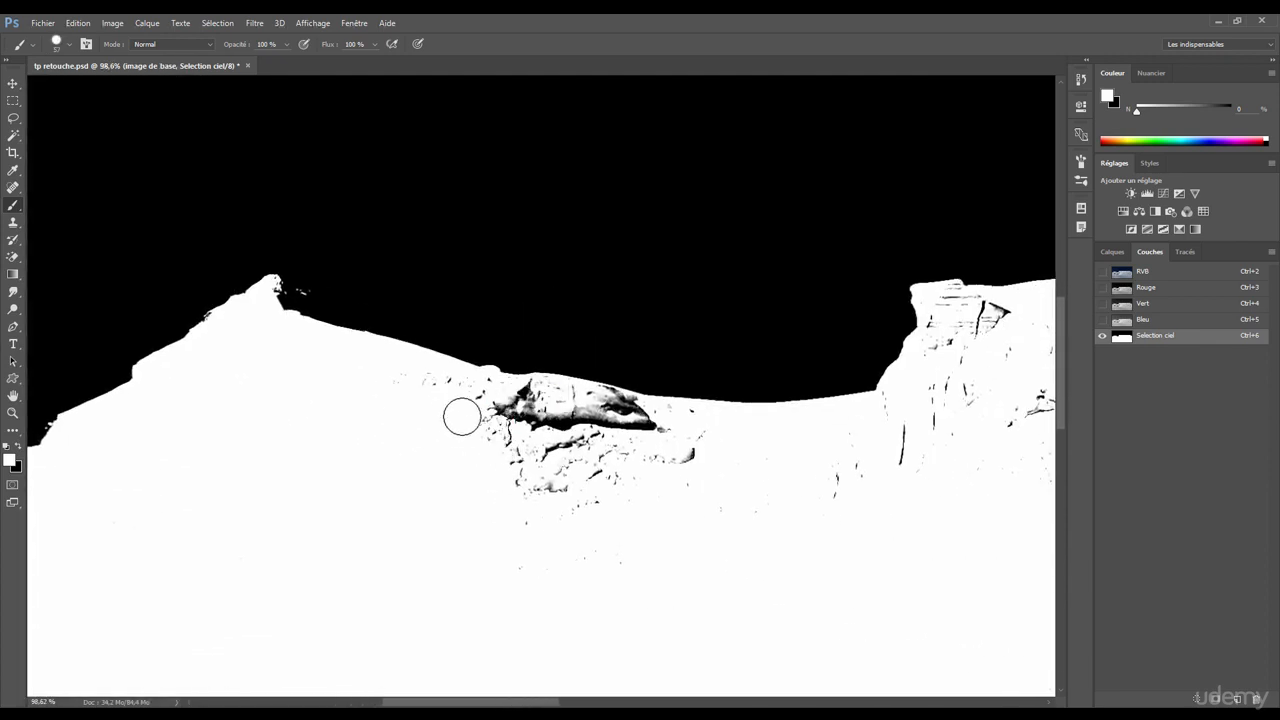
{"action": "mouse_move", "coordinate": [400, 387]}
{"action": "left_mouse_down"}
{"action": "mouse_move", "coordinate": [484, 400]}
{"action": "mouse_move", "coordinate": [481, 390]}
{"action": "mouse_move", "coordinate": [501, 437]}
{"action": "left_mouse_up"}
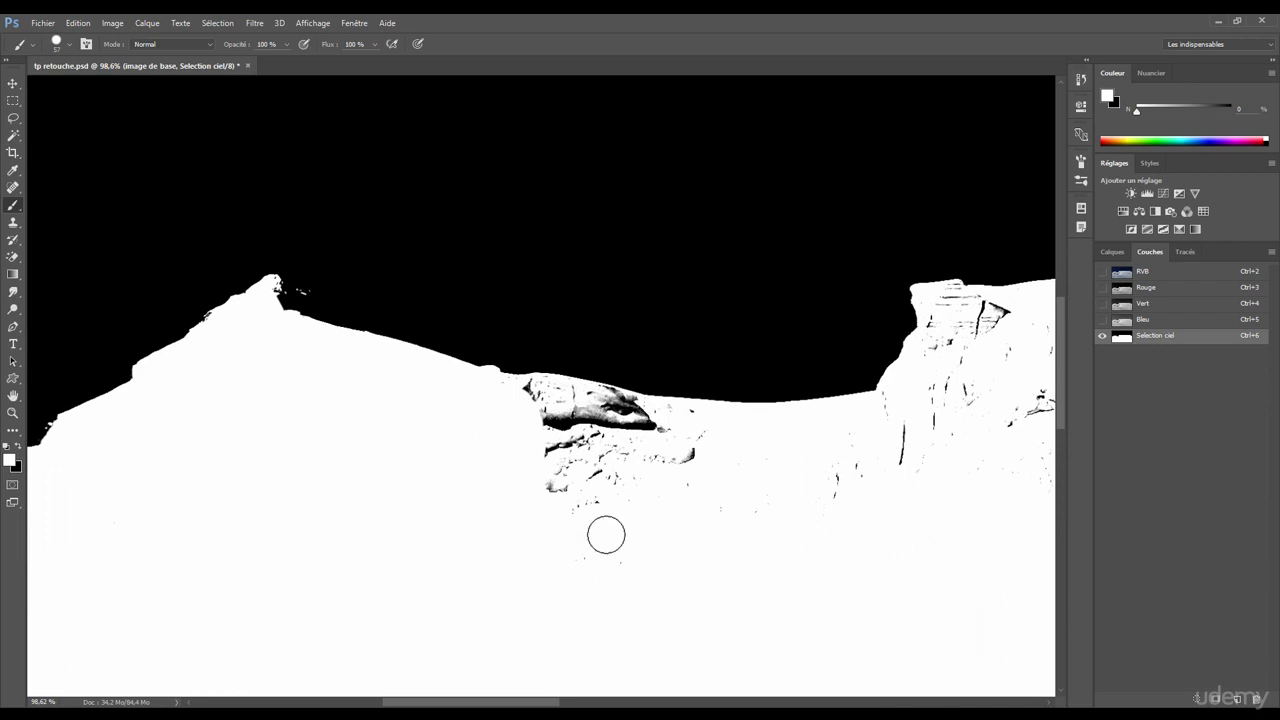
{"action": "mouse_move", "coordinate": [606, 535]}
{"action": "left_mouse_down"}
{"action": "mouse_move", "coordinate": [529, 526]}
{"action": "mouse_move", "coordinate": [536, 417]}
{"action": "mouse_move", "coordinate": [591, 476]}
{"action": "left_mouse_up"}
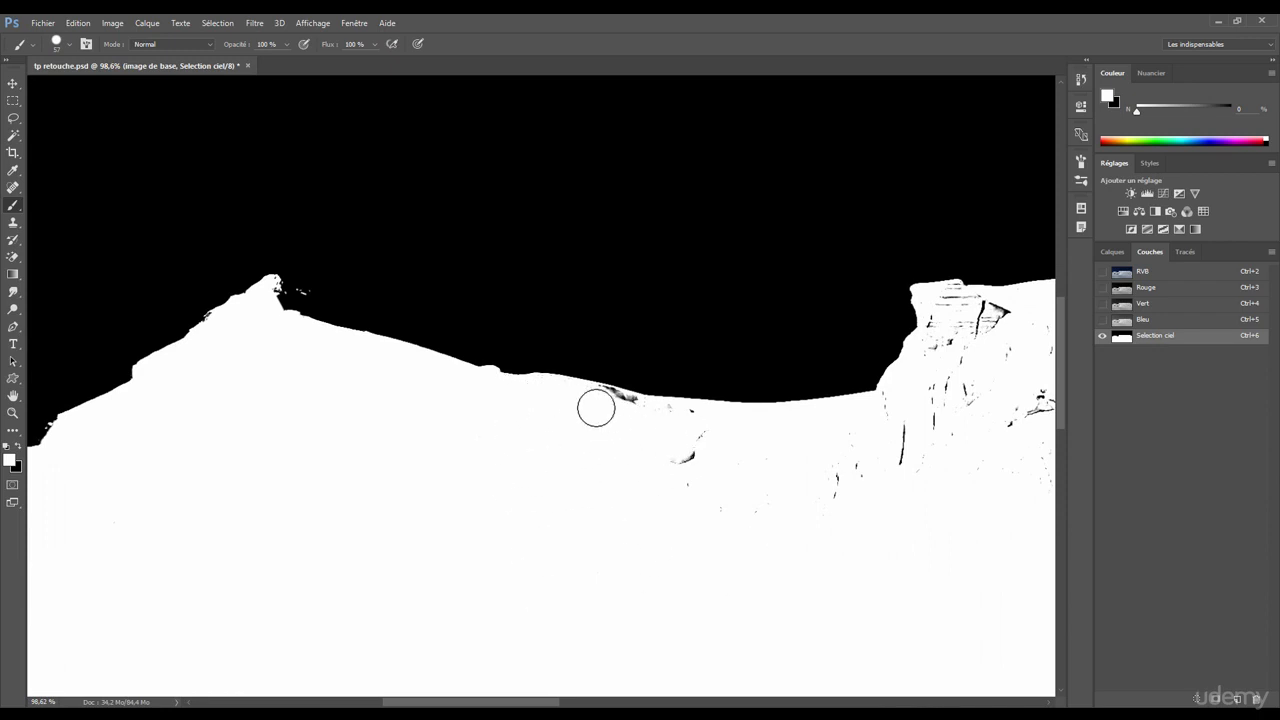
Try painting out the grey streak just under the ridge with a 14 px brush, and undo the stroke
{"action": "left_click_drag", "start_coordinate": [604, 384], "coordinate": [660, 384]}
{"action": "right_click", "coordinate": [489, 425], "text": "alt"}
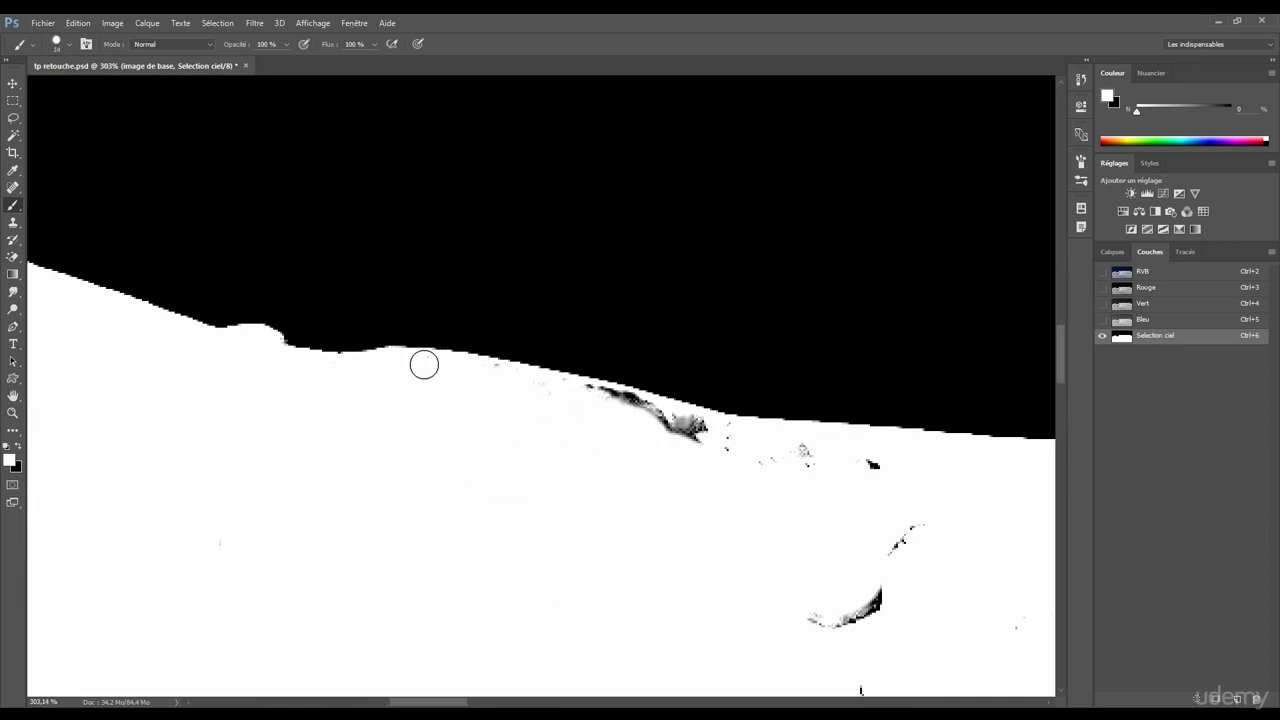
{"action": "left_click_drag", "start_coordinate": [622, 404], "coordinate": [691, 430]}
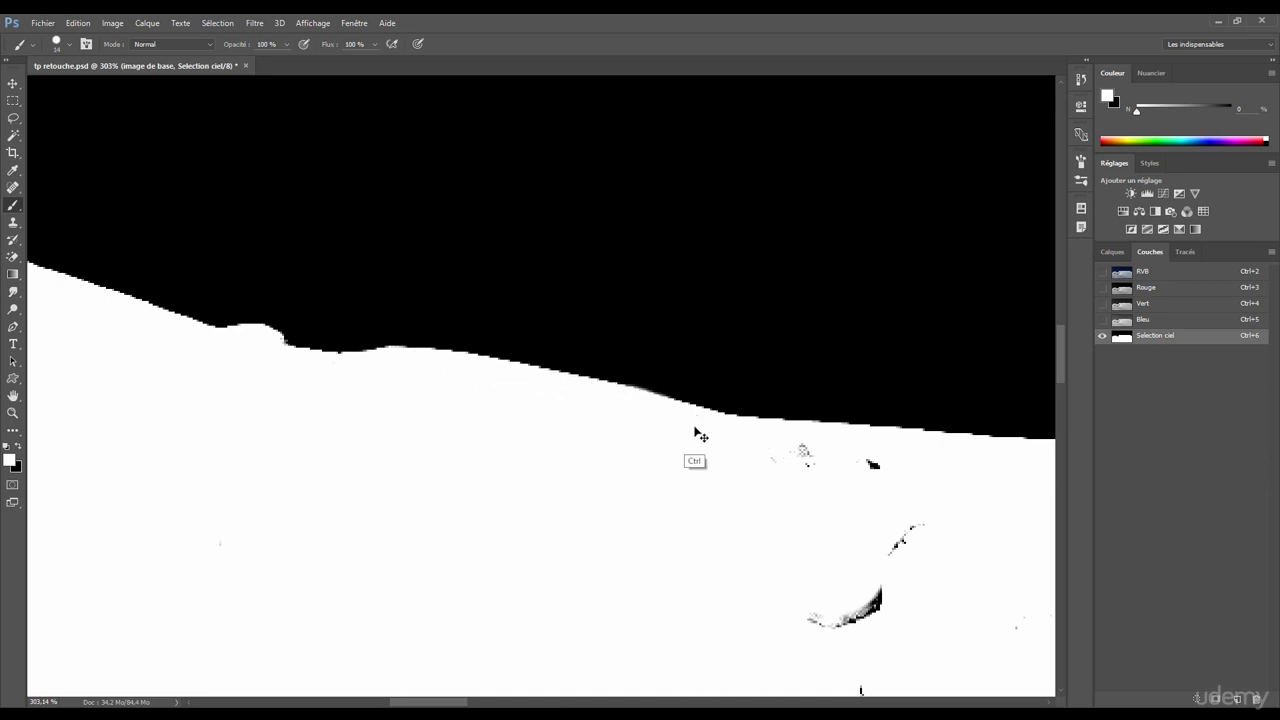
{"action": "key", "text": "ctrl+z"}
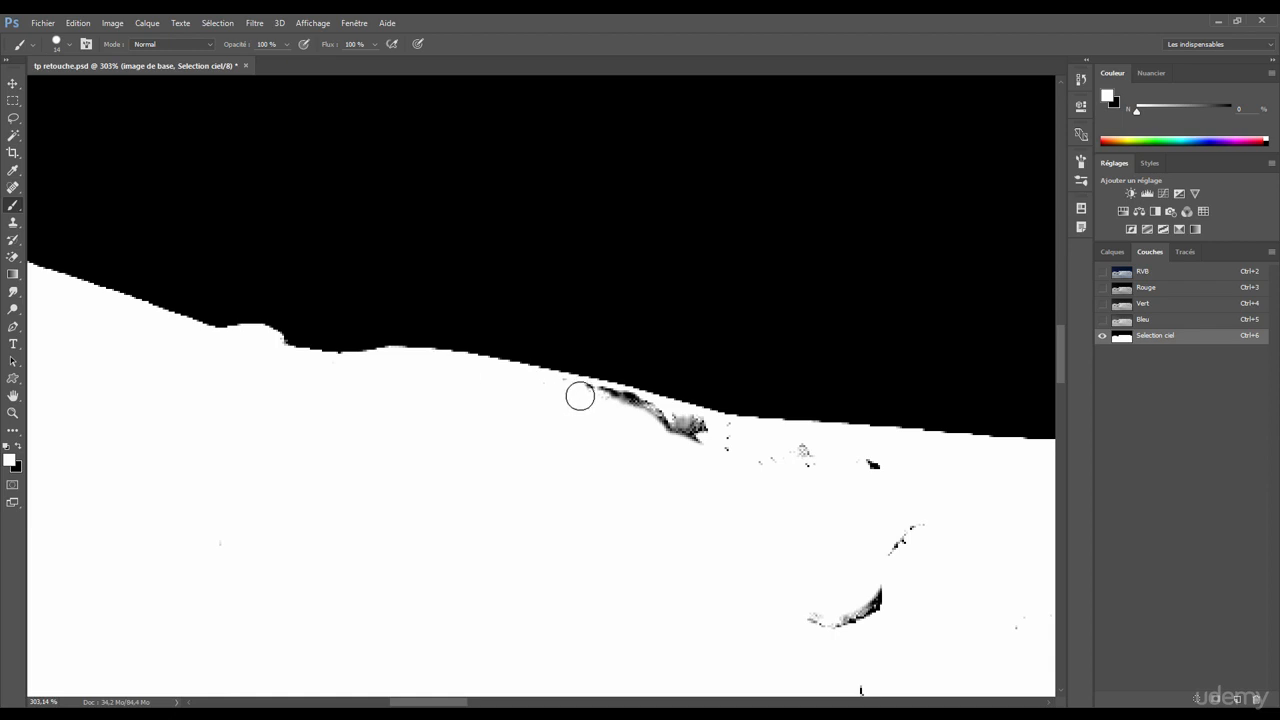
Paint the grey streak and nearby specks just under the ridge beside the peak white with a 14 px brush
{"action": "mouse_move", "coordinate": [594, 397]}
{"action": "left_mouse_down"}
{"action": "mouse_move", "coordinate": [655, 411]}
{"action": "mouse_move", "coordinate": [623, 404]}
{"action": "mouse_move", "coordinate": [723, 458]}
{"action": "mouse_move", "coordinate": [717, 436]}
{"action": "mouse_move", "coordinate": [690, 427]}
{"action": "mouse_move", "coordinate": [737, 435]}
{"action": "mouse_move", "coordinate": [763, 479]}
{"action": "mouse_move", "coordinate": [792, 486]}
{"action": "mouse_move", "coordinate": [819, 463]}
{"action": "mouse_move", "coordinate": [858, 489]}
{"action": "left_mouse_up"}
{"action": "mouse_move", "coordinate": [926, 568]}
{"action": "left_mouse_down"}
{"action": "mouse_move", "coordinate": [771, 566]}
{"action": "mouse_move", "coordinate": [789, 558]}
{"action": "left_mouse_up"}
{"action": "left_click_drag", "start_coordinate": [792, 522], "coordinate": [412, 385]}
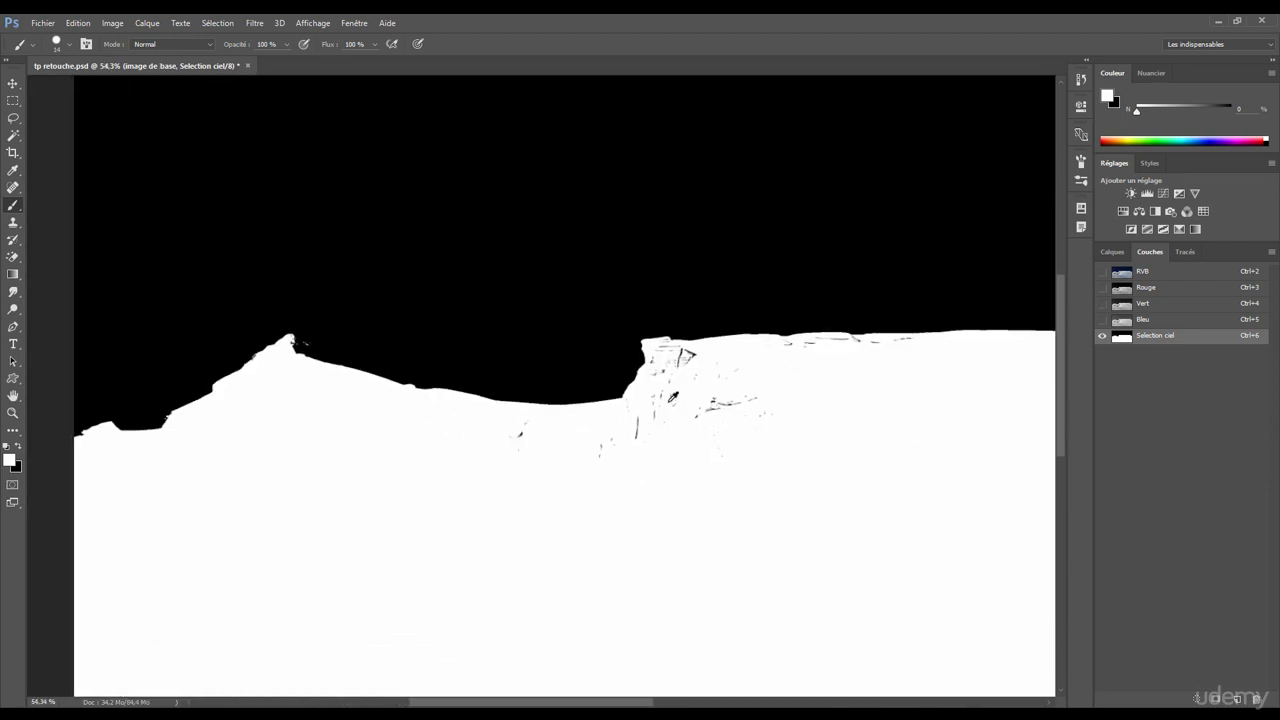
Paint the dark marks on the cliff and plateau white, finishing the cliff's upper edge with a 25 px brush
{"action": "mouse_move", "coordinate": [678, 411]}
{"action": "left_mouse_down"}
{"action": "mouse_move", "coordinate": [760, 402]}
{"action": "mouse_move", "coordinate": [711, 450]}
{"action": "mouse_move", "coordinate": [583, 463]}
{"action": "mouse_move", "coordinate": [504, 439]}
{"action": "mouse_move", "coordinate": [675, 421]}
{"action": "mouse_move", "coordinate": [663, 406]}
{"action": "mouse_move", "coordinate": [641, 413]}
{"action": "mouse_move", "coordinate": [675, 373]}
{"action": "mouse_move", "coordinate": [787, 376]}
{"action": "mouse_move", "coordinate": [780, 359]}
{"action": "mouse_move", "coordinate": [909, 355]}
{"action": "mouse_move", "coordinate": [839, 355]}
{"action": "left_mouse_up"}
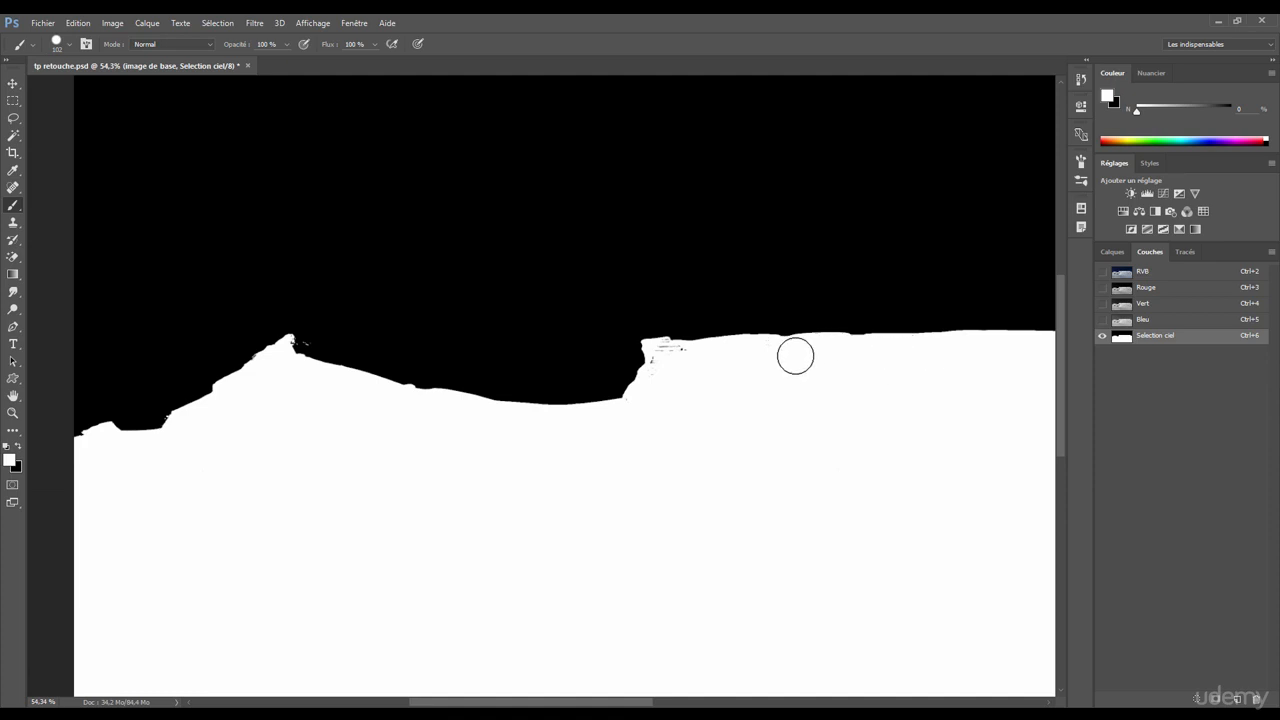
{"action": "left_click_drag", "start_coordinate": [671, 358], "coordinate": [795, 360]}
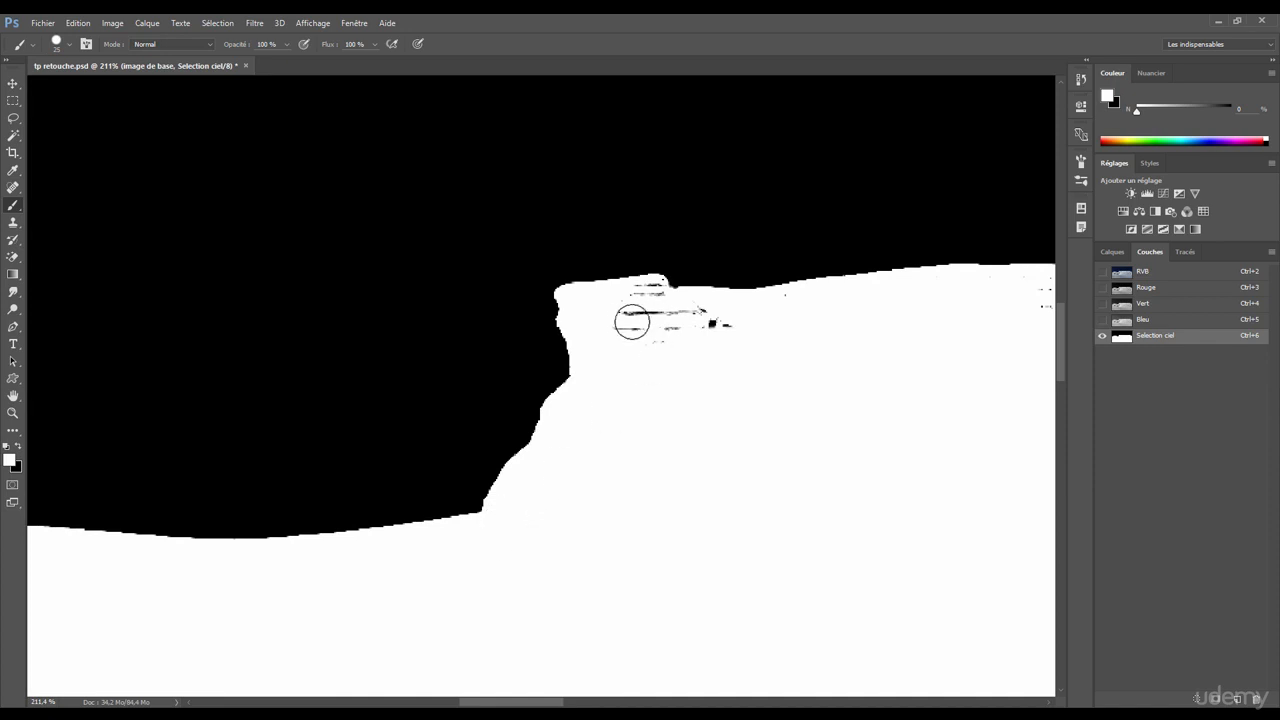
{"action": "mouse_move", "coordinate": [631, 320]}
{"action": "left_mouse_down"}
{"action": "mouse_move", "coordinate": [666, 297]}
{"action": "mouse_move", "coordinate": [719, 328]}
{"action": "left_mouse_up"}
{"action": "scroll", "coordinate": [489, 400], "scroll_direction": "right", "scroll_amount": 5}
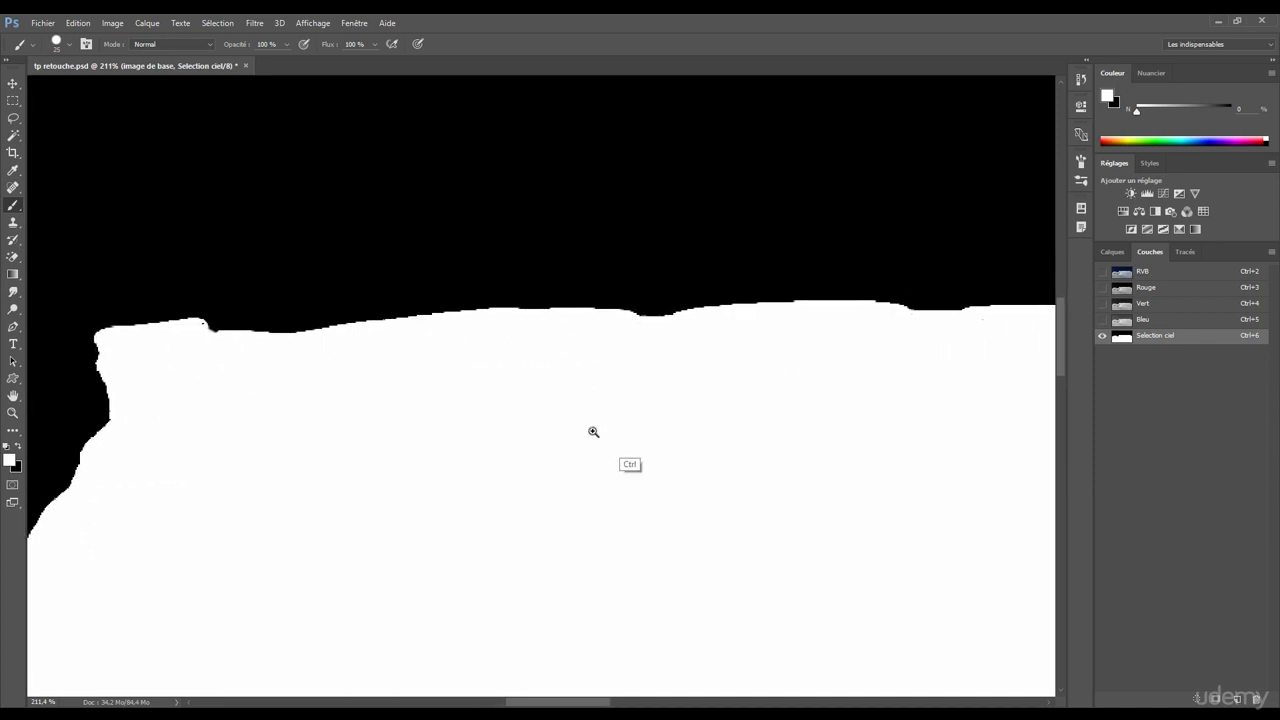
{"action": "left_click_drag", "start_coordinate": [655, 430], "coordinate": [510, 431]}
{"action": "left_click_drag", "start_coordinate": [1028, 431], "coordinate": [482, 319]}
Paint the leftover specks across the lower snowfield white with a brush of about 600 px
{"action": "left_click_drag", "start_coordinate": [817, 362], "coordinate": [832, 137]}
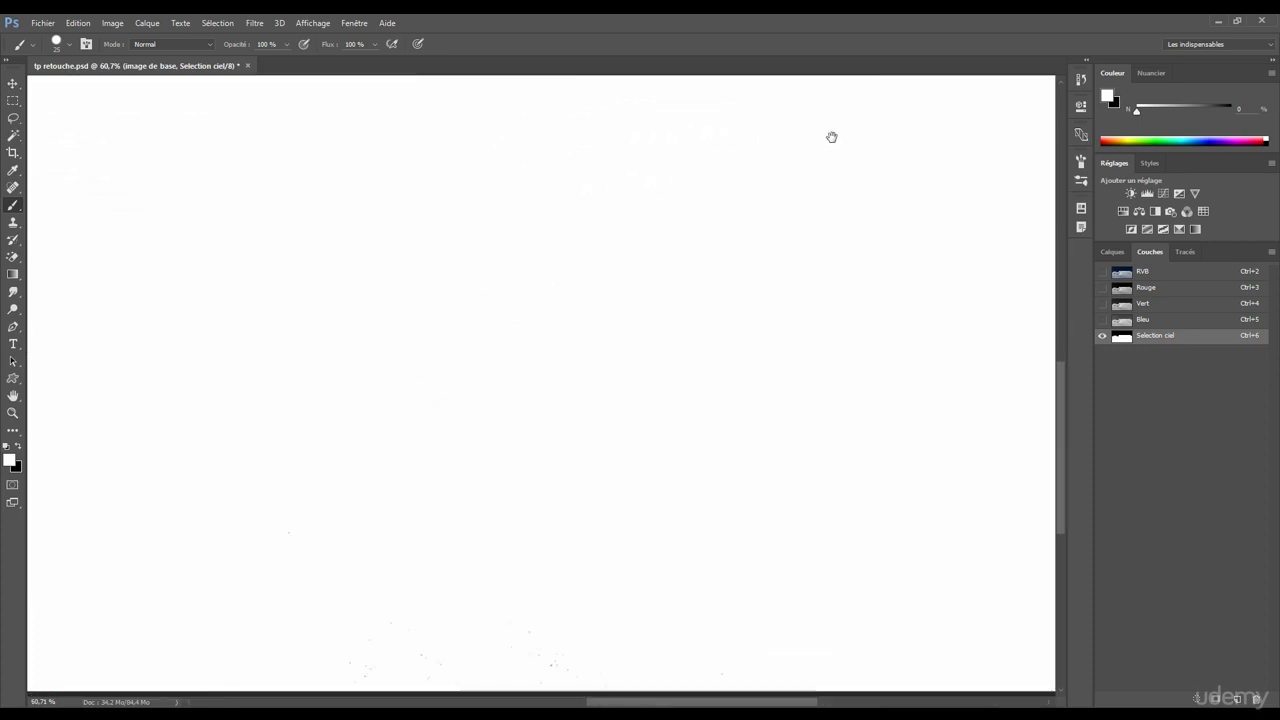
{"action": "left_click_drag", "start_coordinate": [643, 469], "coordinate": [592, 473]}
{"action": "left_click_drag", "start_coordinate": [655, 498], "coordinate": [732, 496]}
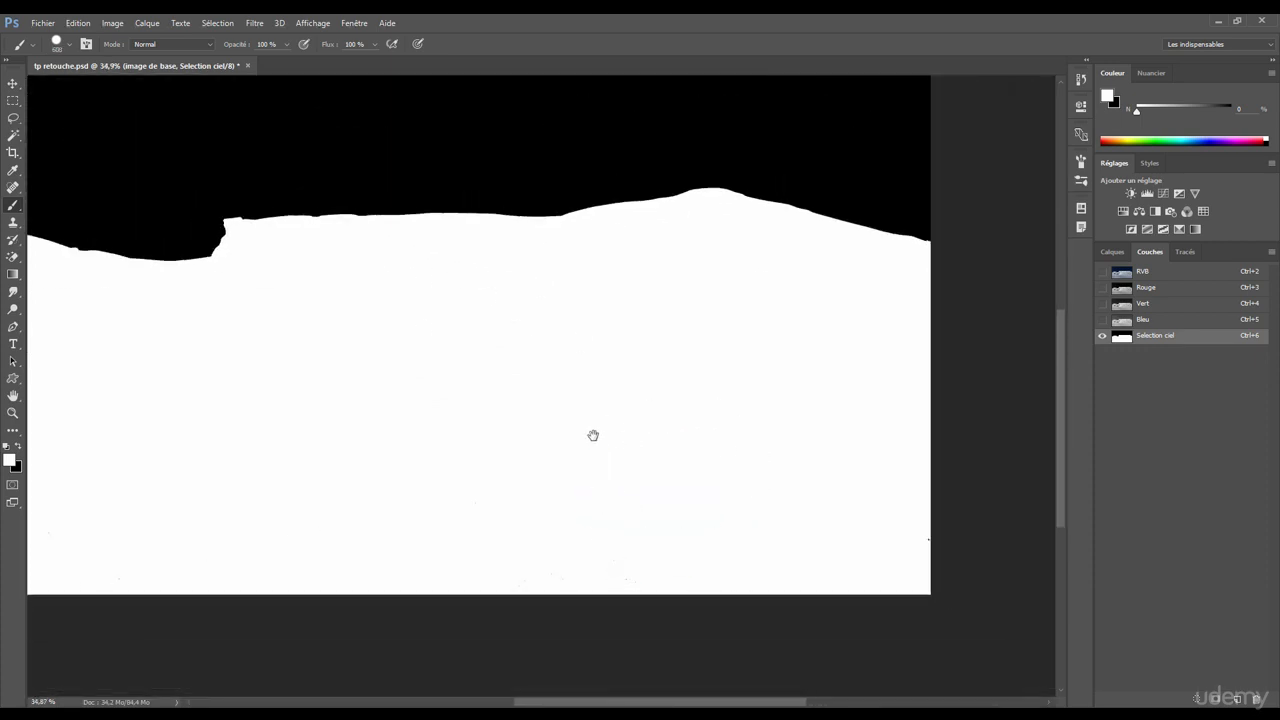
{"action": "mouse_move", "coordinate": [593, 435]}
{"action": "left_mouse_down"}
{"action": "mouse_move", "coordinate": [697, 409]}
{"action": "mouse_move", "coordinate": [537, 457]}
{"action": "left_mouse_up"}
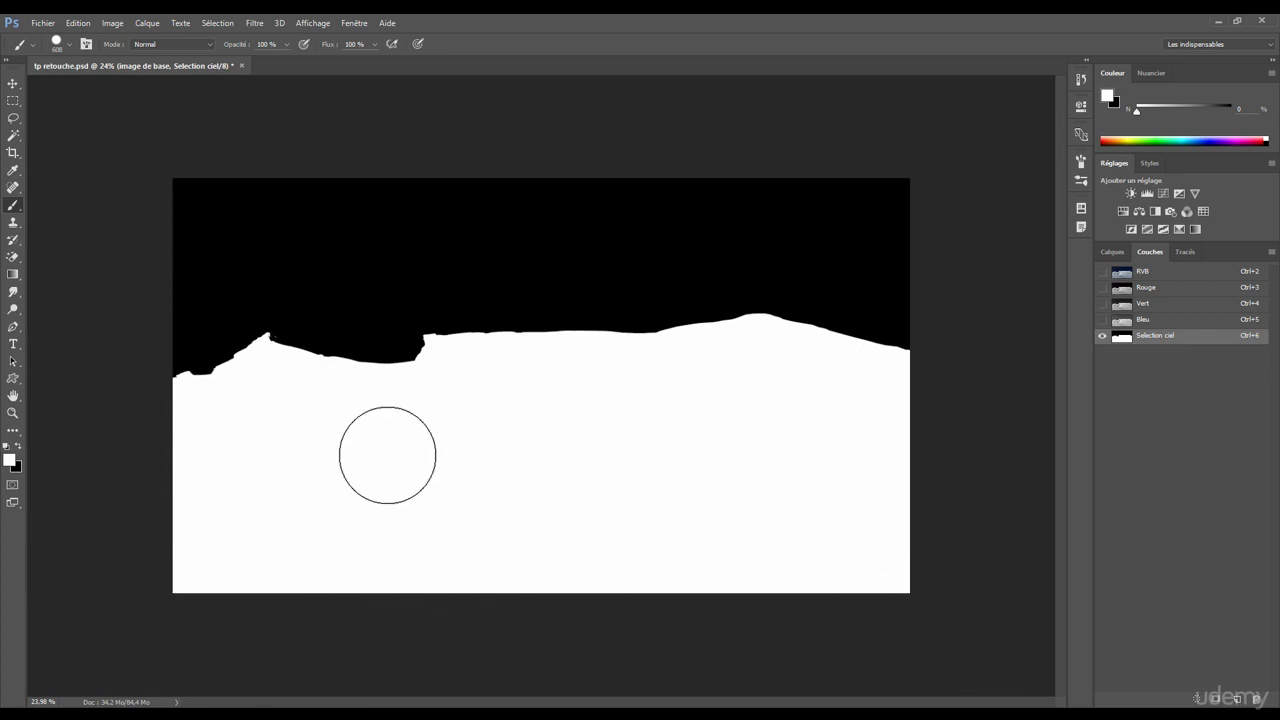
{"action": "left_click_drag", "start_coordinate": [877, 588], "coordinate": [993, 576]}
{"action": "left_click_drag", "start_coordinate": [736, 385], "coordinate": [616, 399]}
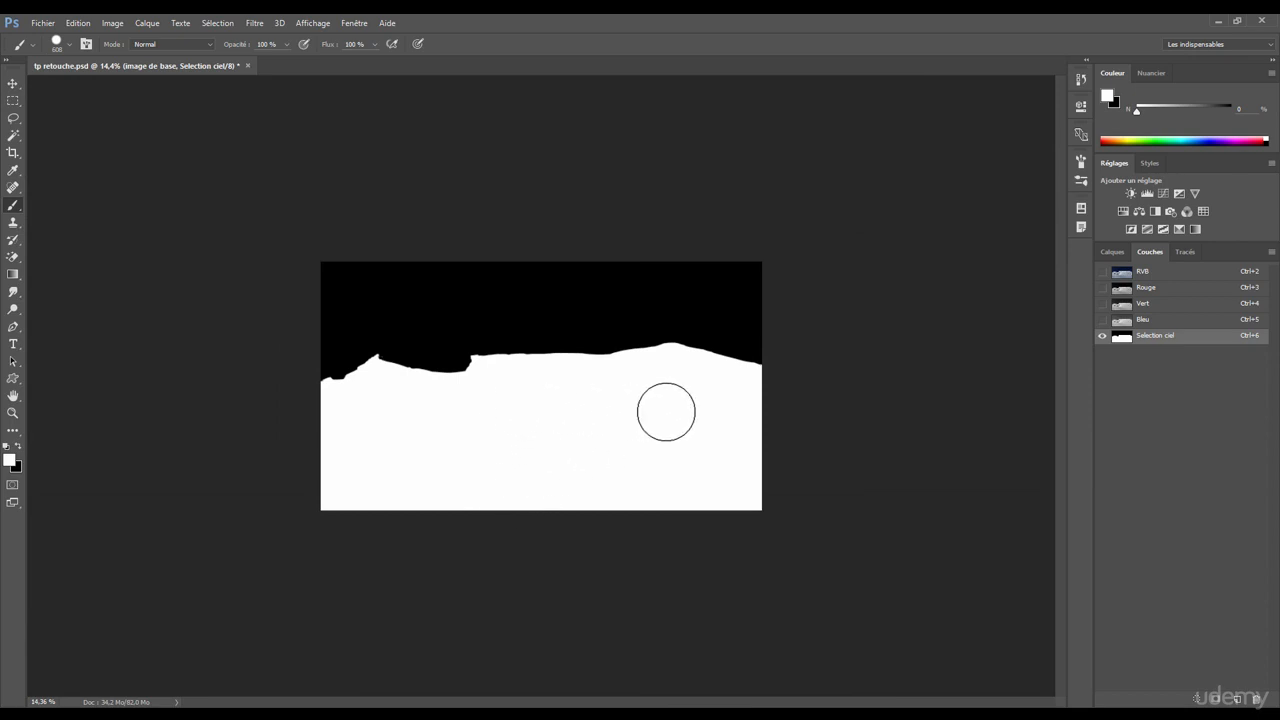
Paint the stray white flecks in the sky beside the pointed peak black with a 14 px brush
{"action": "left_click_drag", "start_coordinate": [349, 400], "coordinate": [505, 382]}
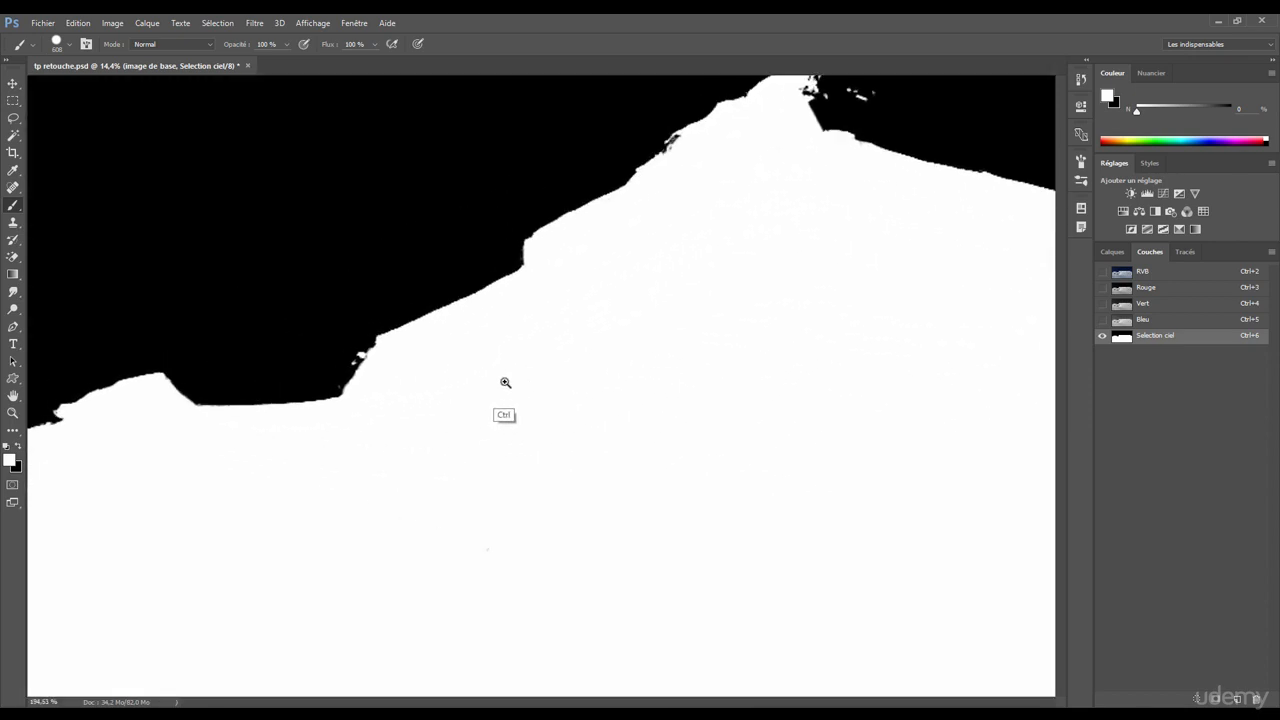
{"action": "scroll", "coordinate": [571, 357], "scroll_direction": "up", "scroll_amount": 5}
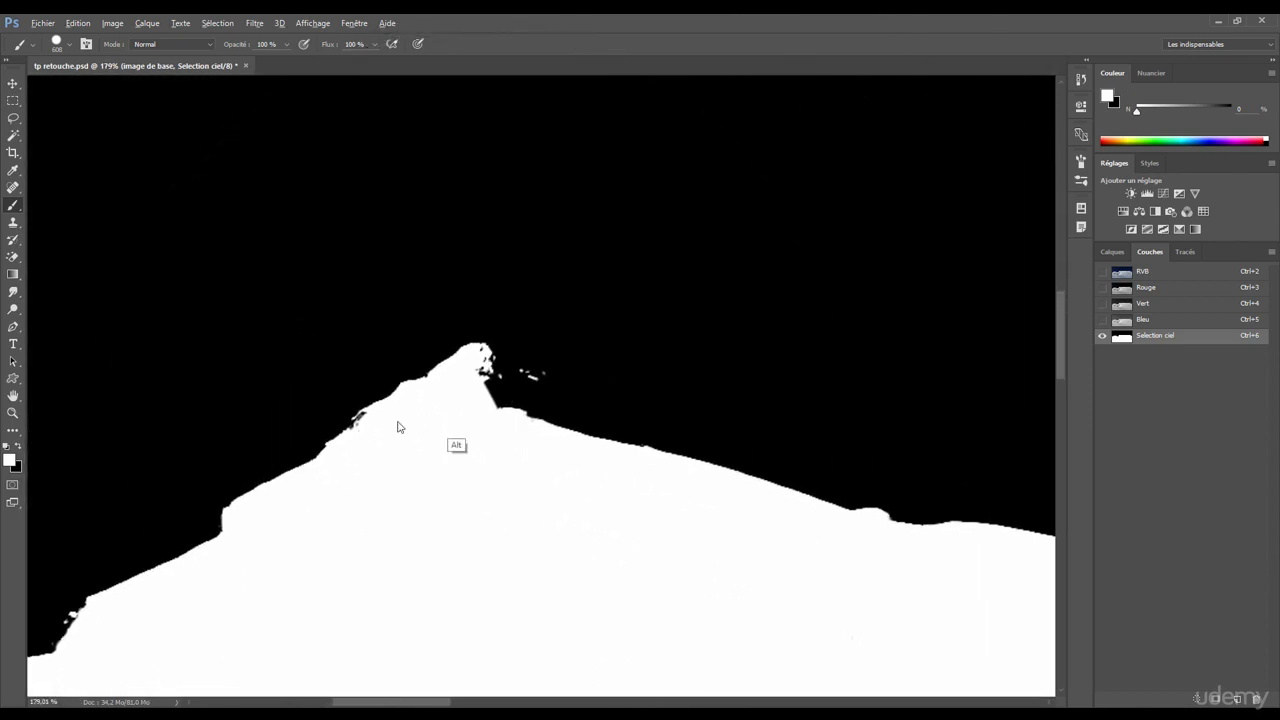
{"action": "right_click", "coordinate": [557, 394], "text": "alt"}
{"action": "scroll", "coordinate": [595, 369], "scroll_direction": "up", "scroll_amount": 5}
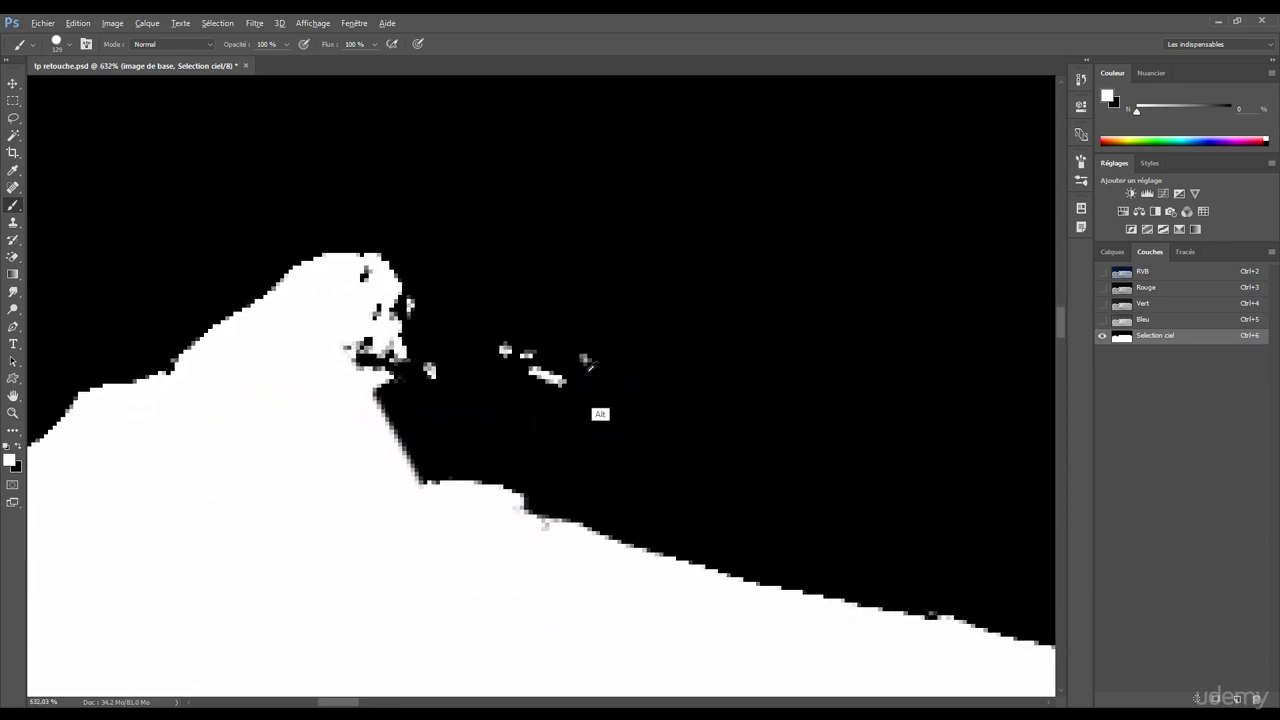
{"action": "right_click", "coordinate": [590, 367], "text": "alt"}
{"action": "key", "text": "x"}
{"action": "right_click", "coordinate": [540, 368], "text": "alt"}
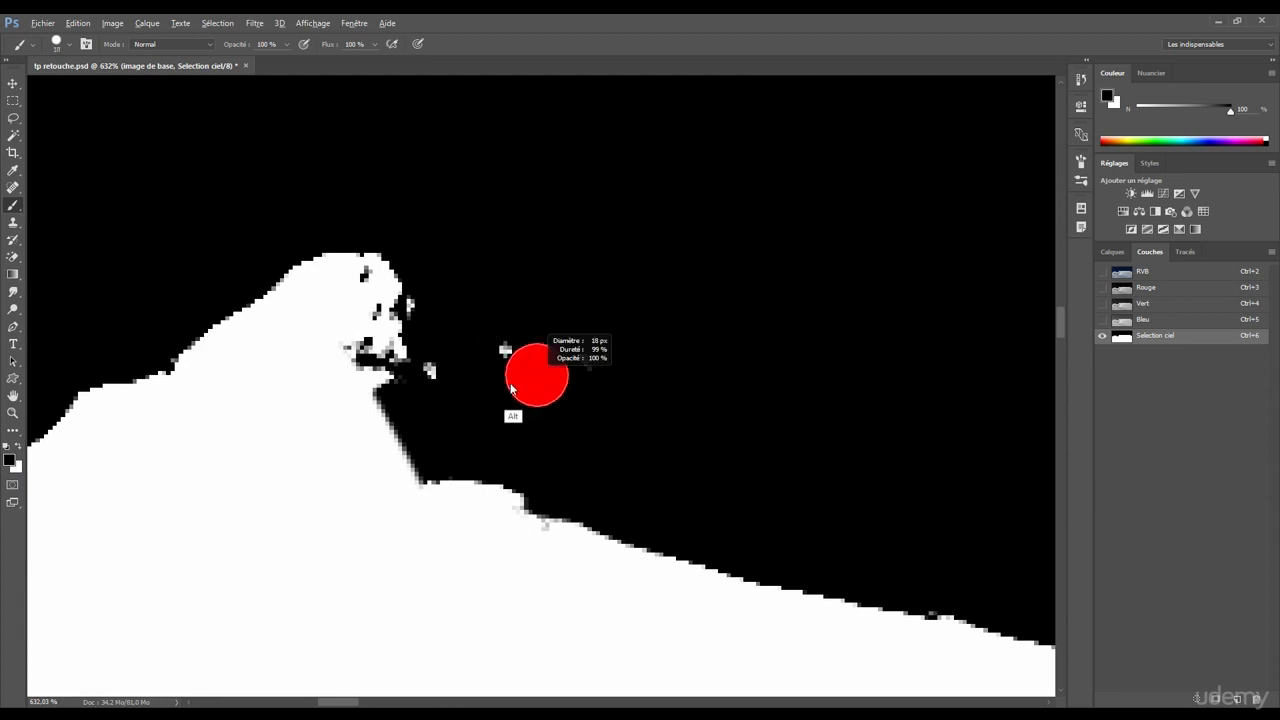
{"action": "left_click_drag", "start_coordinate": [357, 514], "coordinate": [477, 351]}
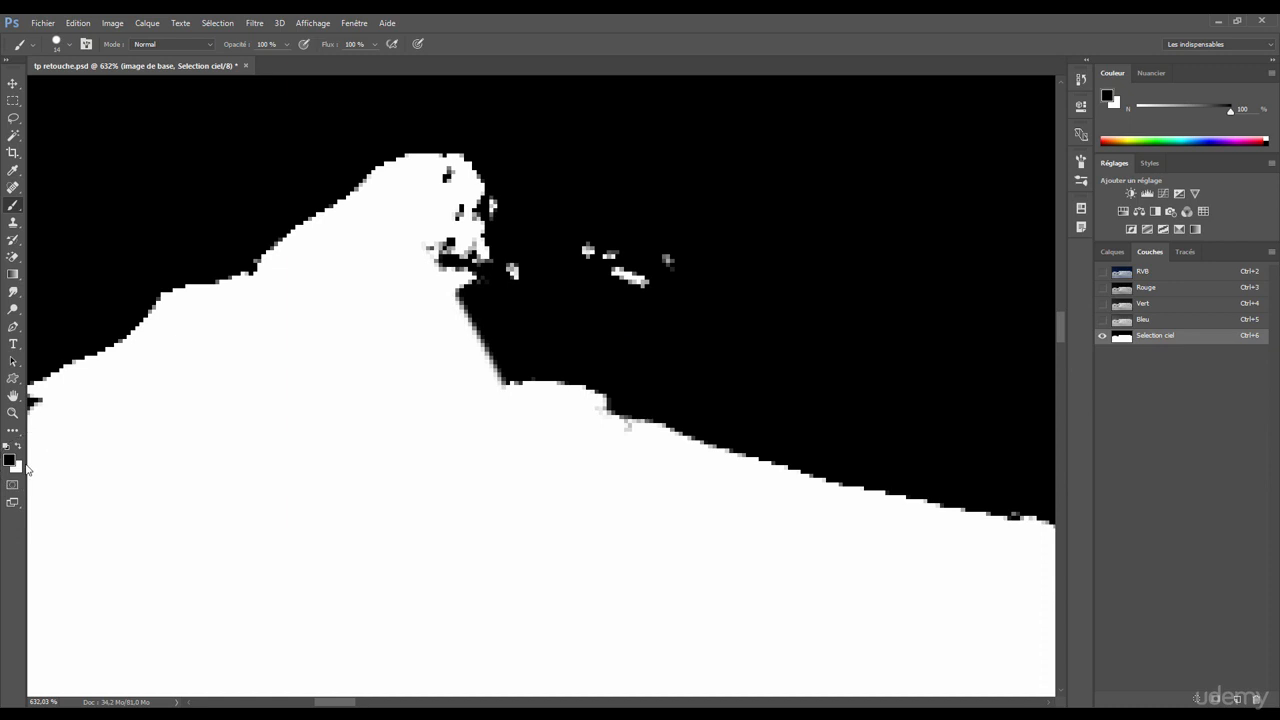
{"action": "key", "text": "x"}
{"action": "mouse_move", "coordinate": [646, 258]}
{"action": "left_mouse_down"}
{"action": "mouse_move", "coordinate": [586, 286]}
{"action": "mouse_move", "coordinate": [617, 280]}
{"action": "left_mouse_up"}
{"action": "key", "text": "x"}
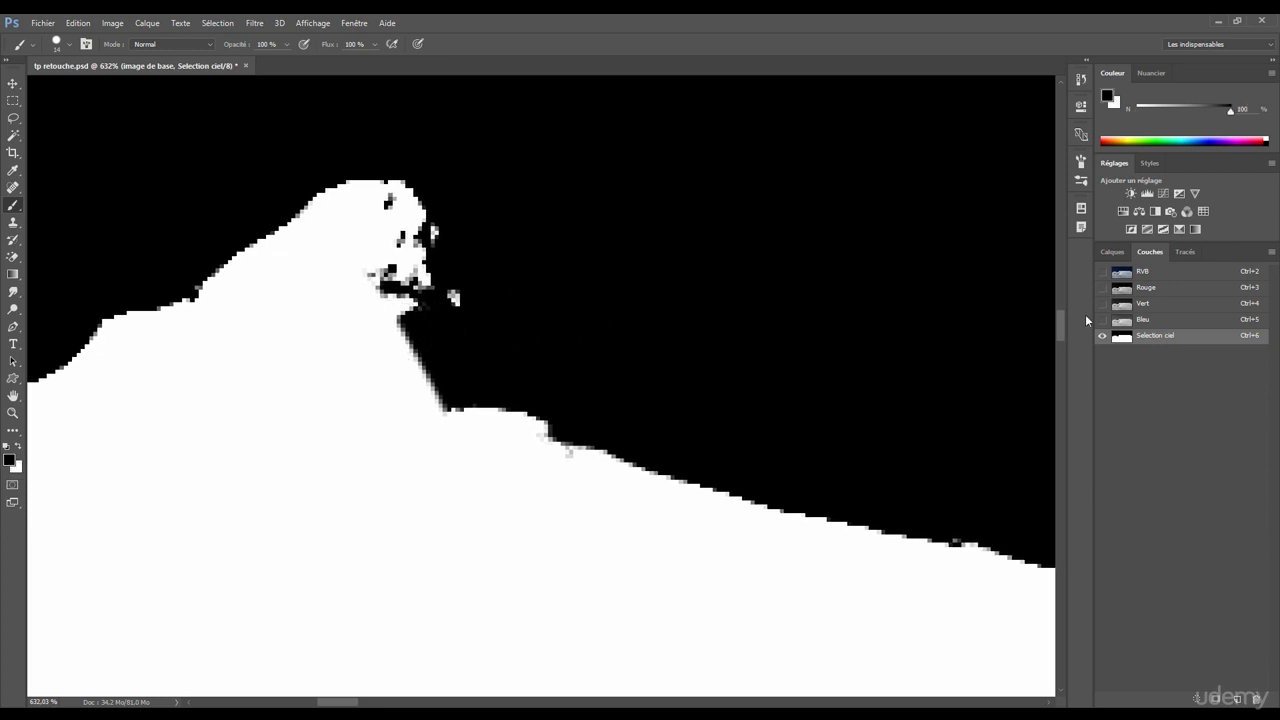
Check the slope beside the pointed peak against the RGB photo, and paint its shaded rock area white in the Selection ciel channel
{"action": "left_click", "coordinate": [1145, 271]}
{"action": "left_click_drag", "start_coordinate": [508, 306], "coordinate": [357, 305]}
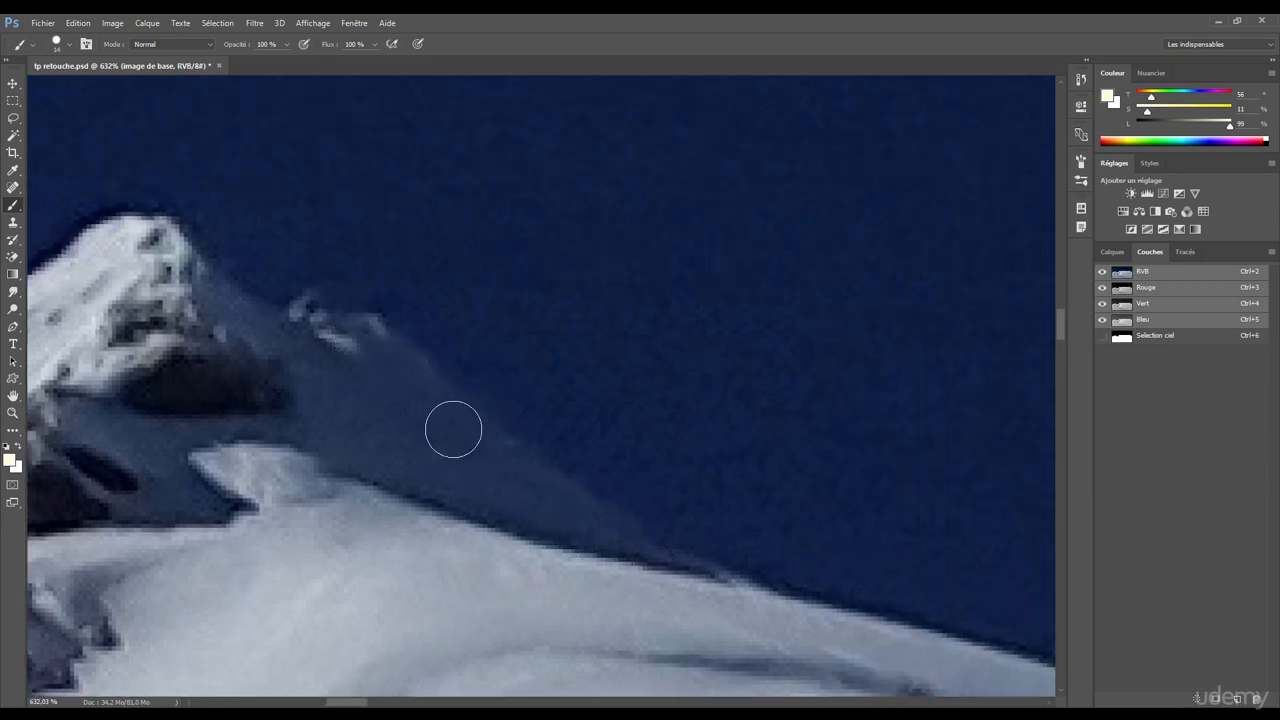
{"action": "left_click_drag", "start_coordinate": [443, 434], "coordinate": [491, 340]}
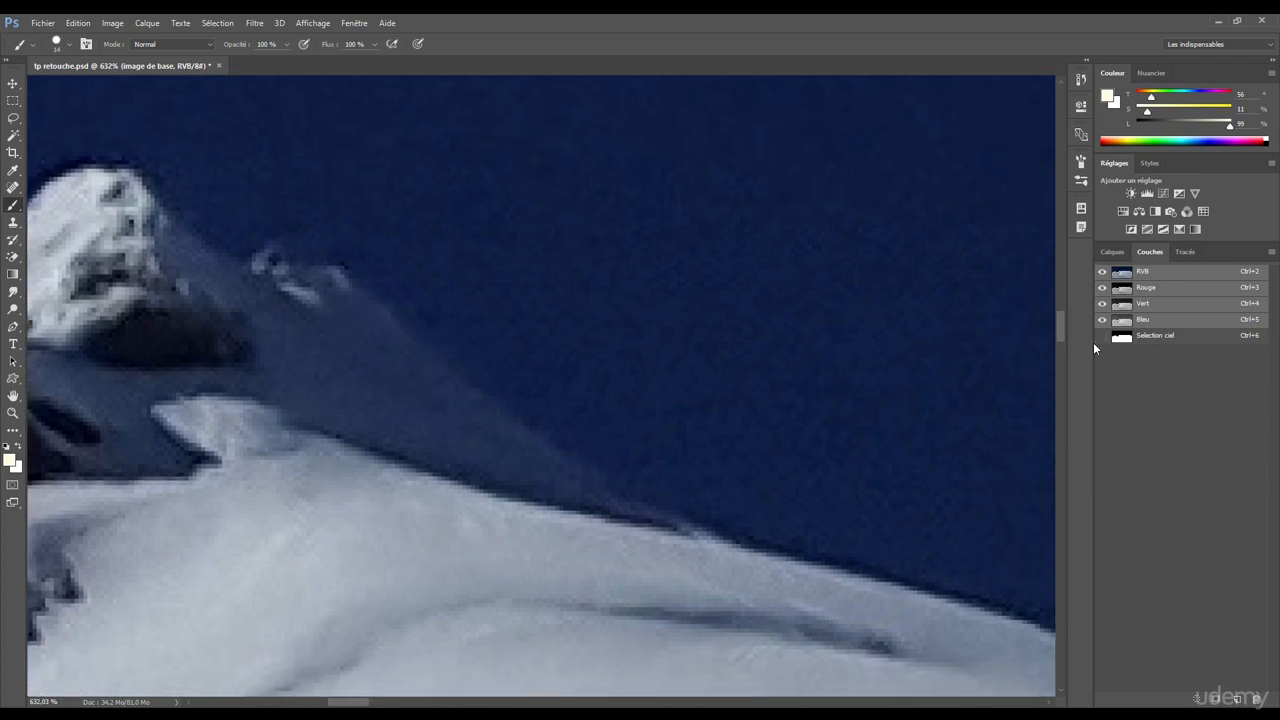
{"action": "left_click", "coordinate": [1148, 337]}
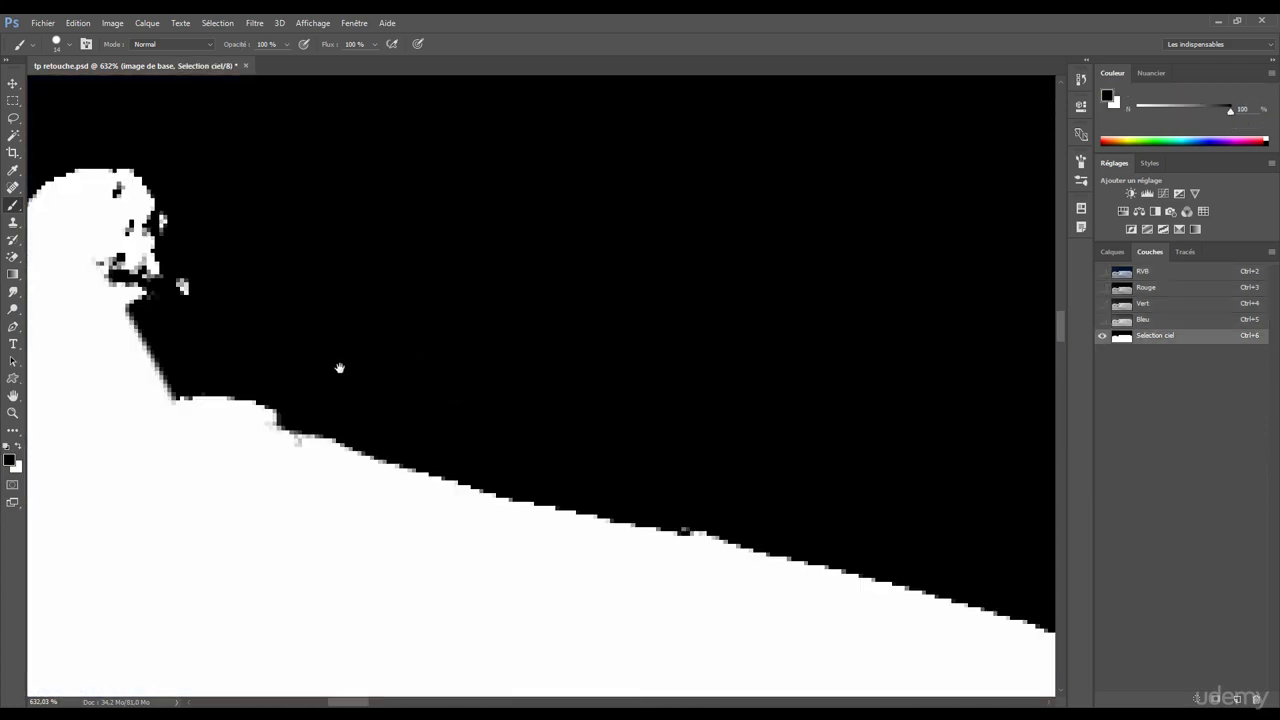
{"action": "left_click_drag", "start_coordinate": [337, 366], "coordinate": [450, 381]}
{"action": "key", "text": "x"}
{"action": "mouse_move", "coordinate": [232, 277]}
{"action": "left_mouse_down"}
{"action": "mouse_move", "coordinate": [306, 397]}
{"action": "mouse_move", "coordinate": [229, 229]}
{"action": "mouse_move", "coordinate": [401, 435]}
{"action": "mouse_move", "coordinate": [283, 366]}
{"action": "mouse_move", "coordinate": [674, 583]}
{"action": "mouse_move", "coordinate": [660, 549]}
{"action": "mouse_move", "coordinate": [600, 505]}
{"action": "mouse_move", "coordinate": [806, 577]}
{"action": "mouse_move", "coordinate": [375, 430]}
{"action": "left_mouse_up"}
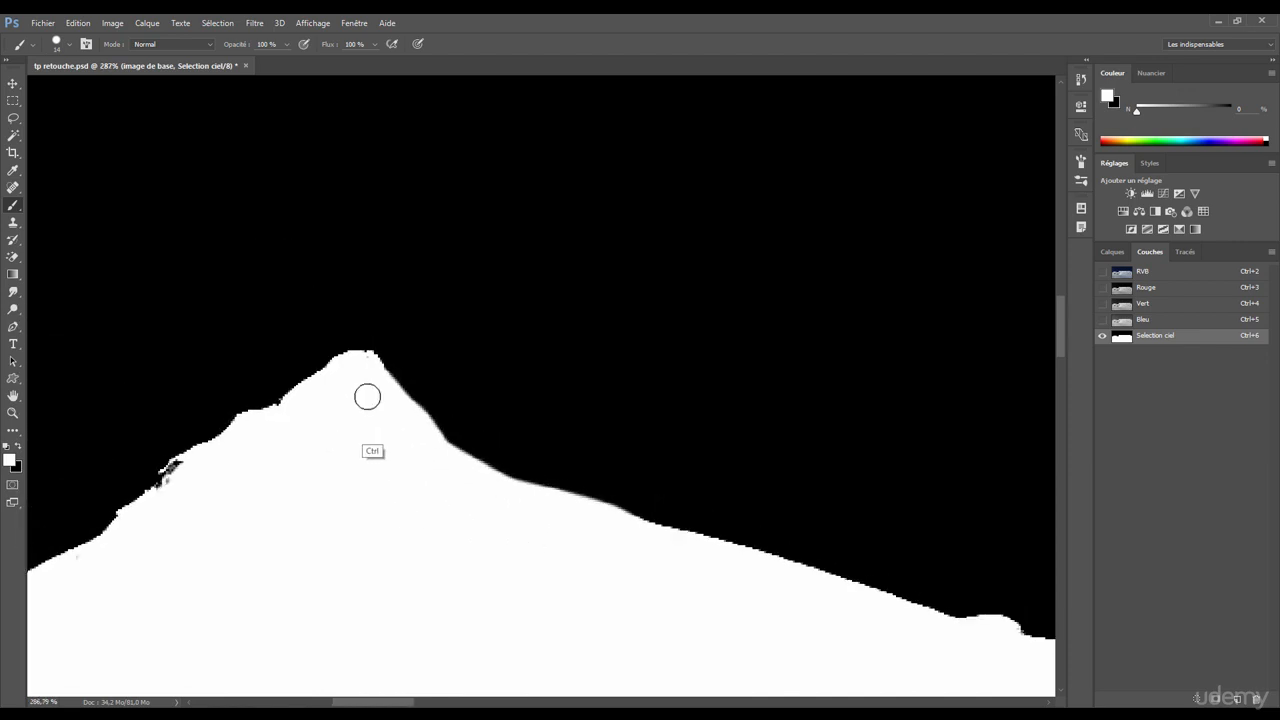
{"action": "left_click", "coordinate": [367, 367]}
Paint the remaining dark specks along the pointed peak's left flank white and switch to the Move tool
{"action": "mouse_move", "coordinate": [127, 484]}
{"action": "left_mouse_down"}
{"action": "mouse_move", "coordinate": [228, 482]}
{"action": "mouse_move", "coordinate": [228, 450]}
{"action": "mouse_move", "coordinate": [170, 520]}
{"action": "left_mouse_up"}
{"action": "scroll", "coordinate": [343, 471], "scroll_direction": "down", "scroll_amount": 6}
{"action": "key", "text": "v"}
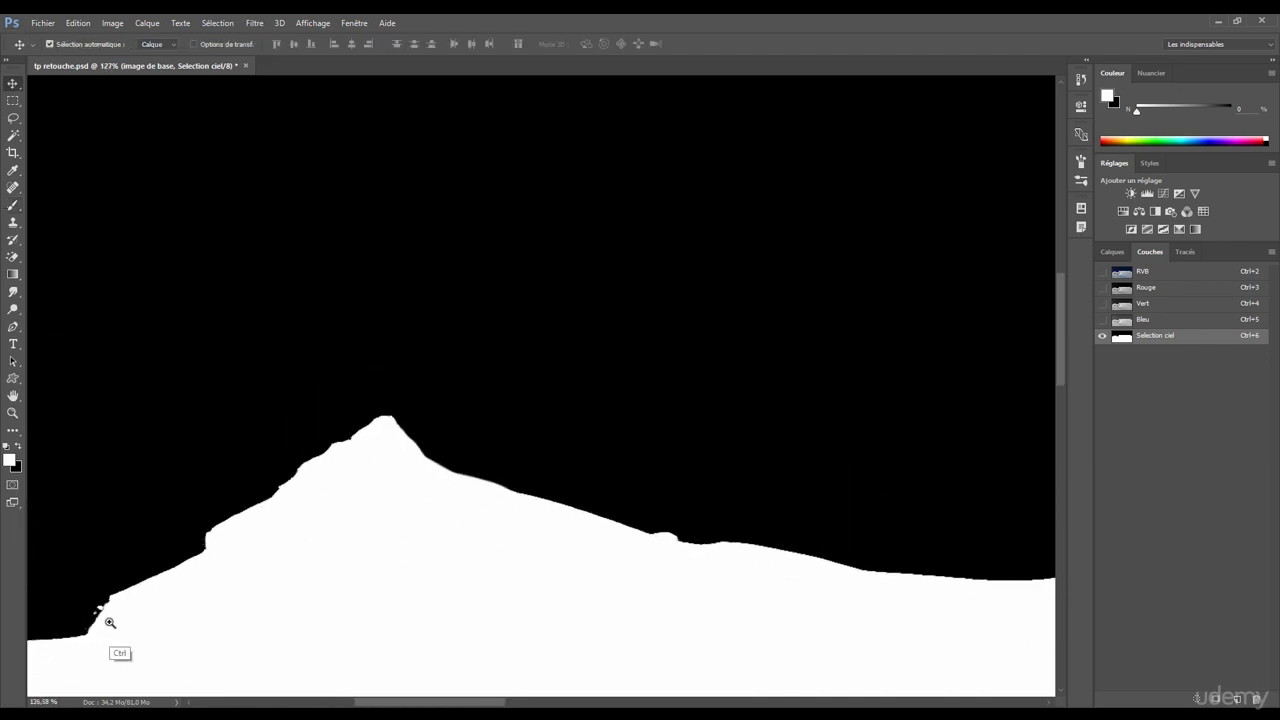
{"action": "scroll", "coordinate": [110, 622], "scroll_direction": "down", "scroll_amount": 7}
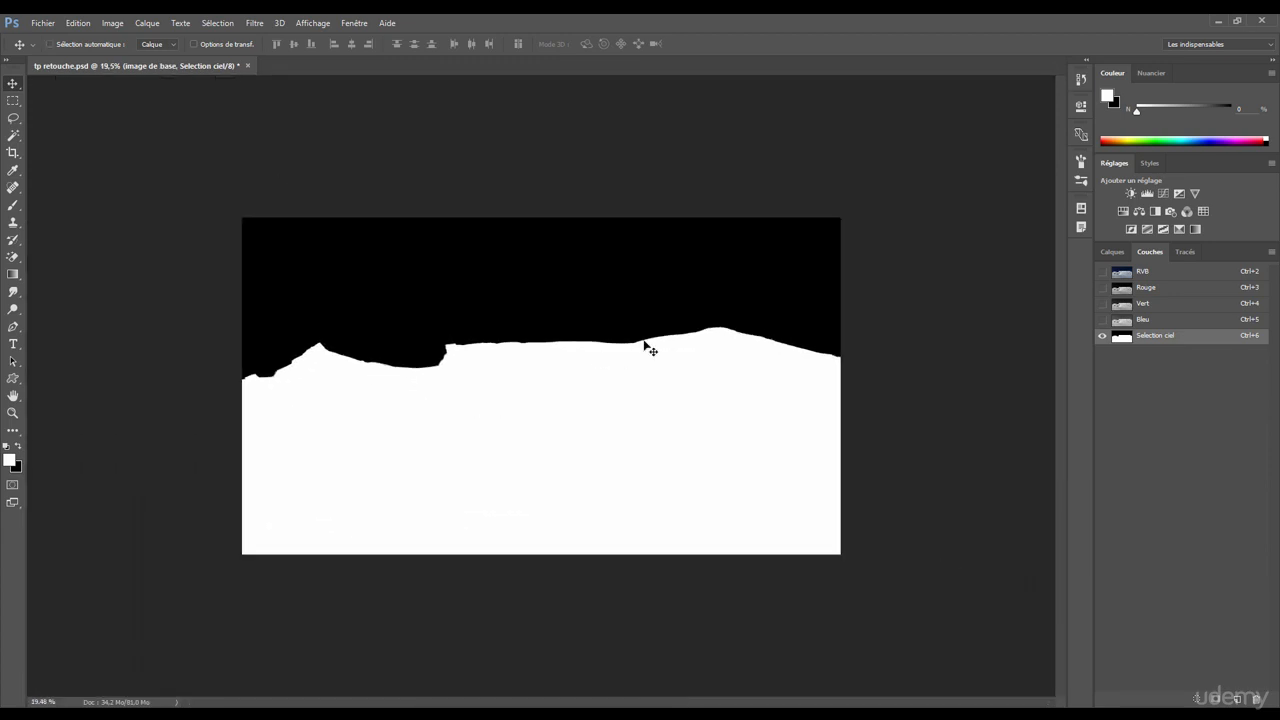
{"action": "scroll", "coordinate": [560, 355], "scroll_direction": "up", "scroll_amount": 1}
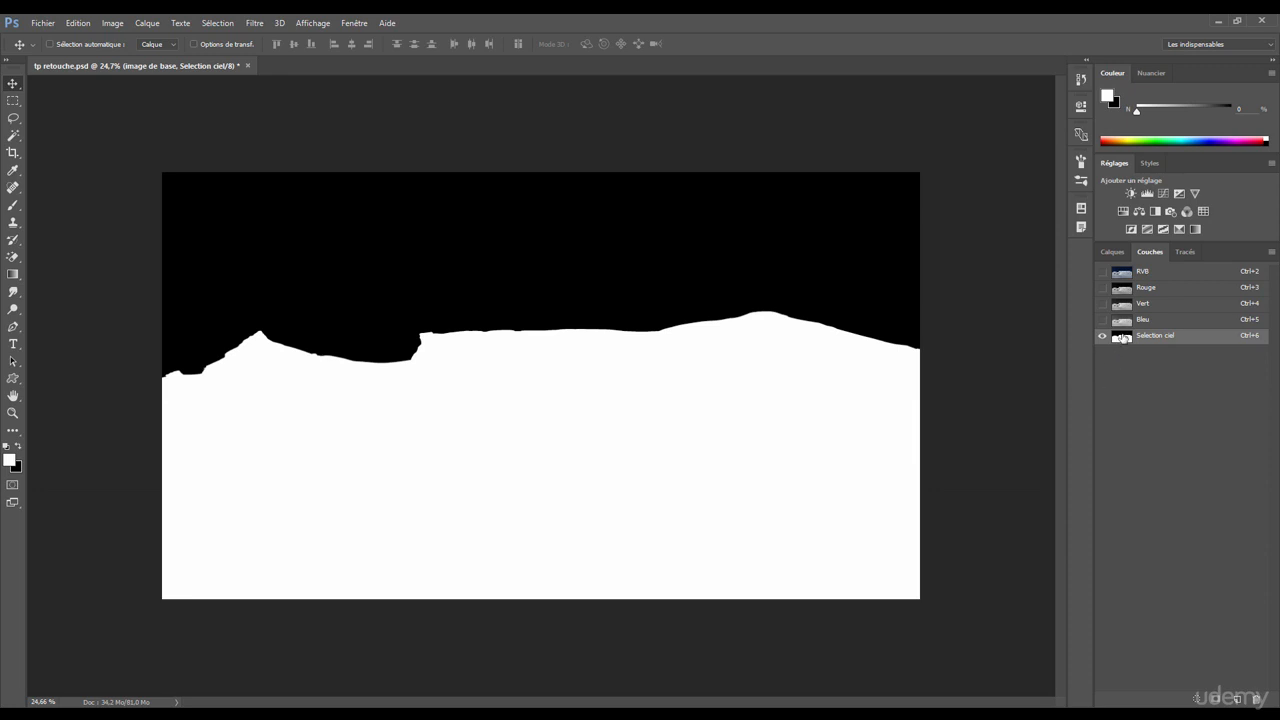
Load the Selection ciel channel as a selection and return to the RGB composite
{"action": "key", "text": "ctrl"}
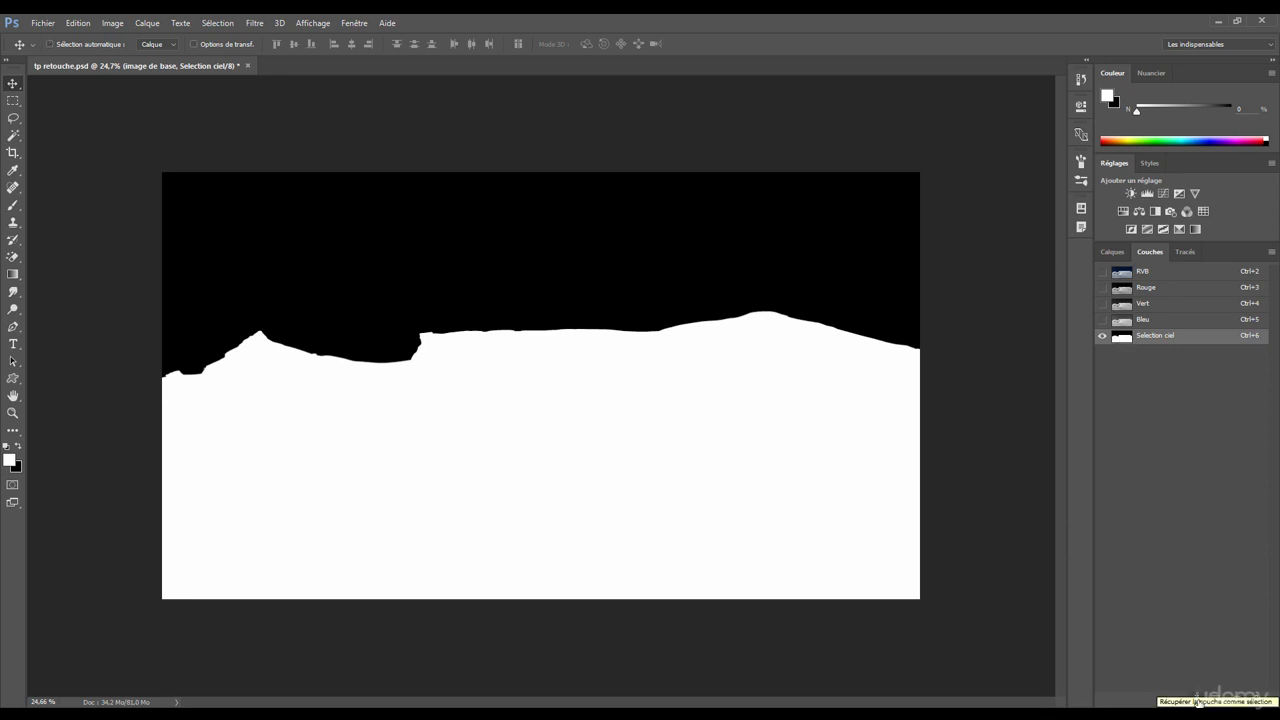
{"action": "left_click", "coordinate": [1196, 701]}
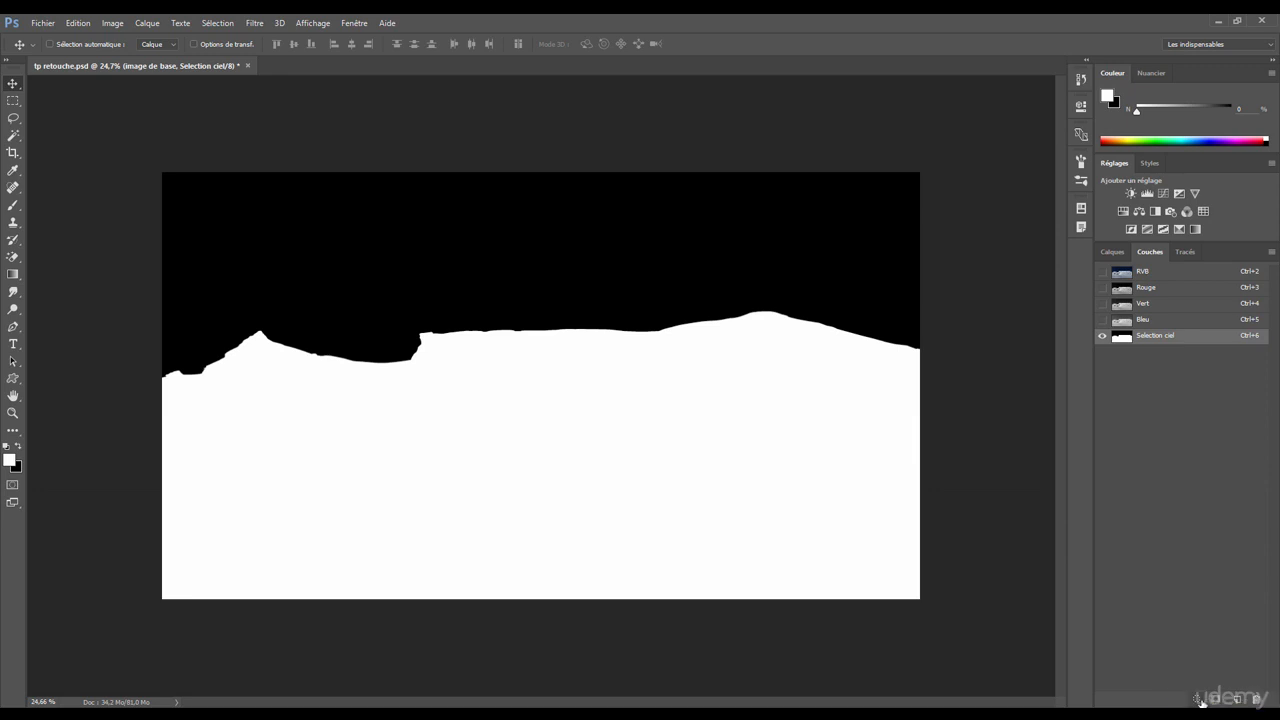
{"action": "left_click", "coordinate": [1200, 701]}
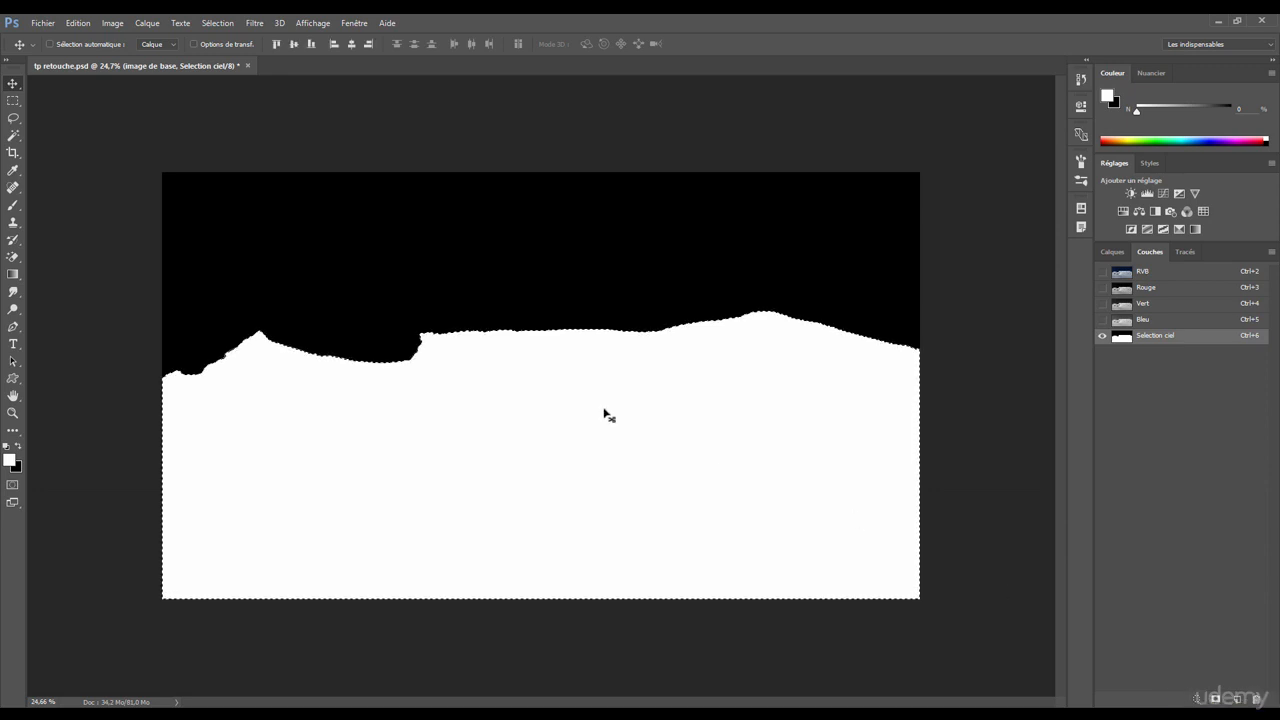
{"action": "left_click", "coordinate": [1155, 276]}
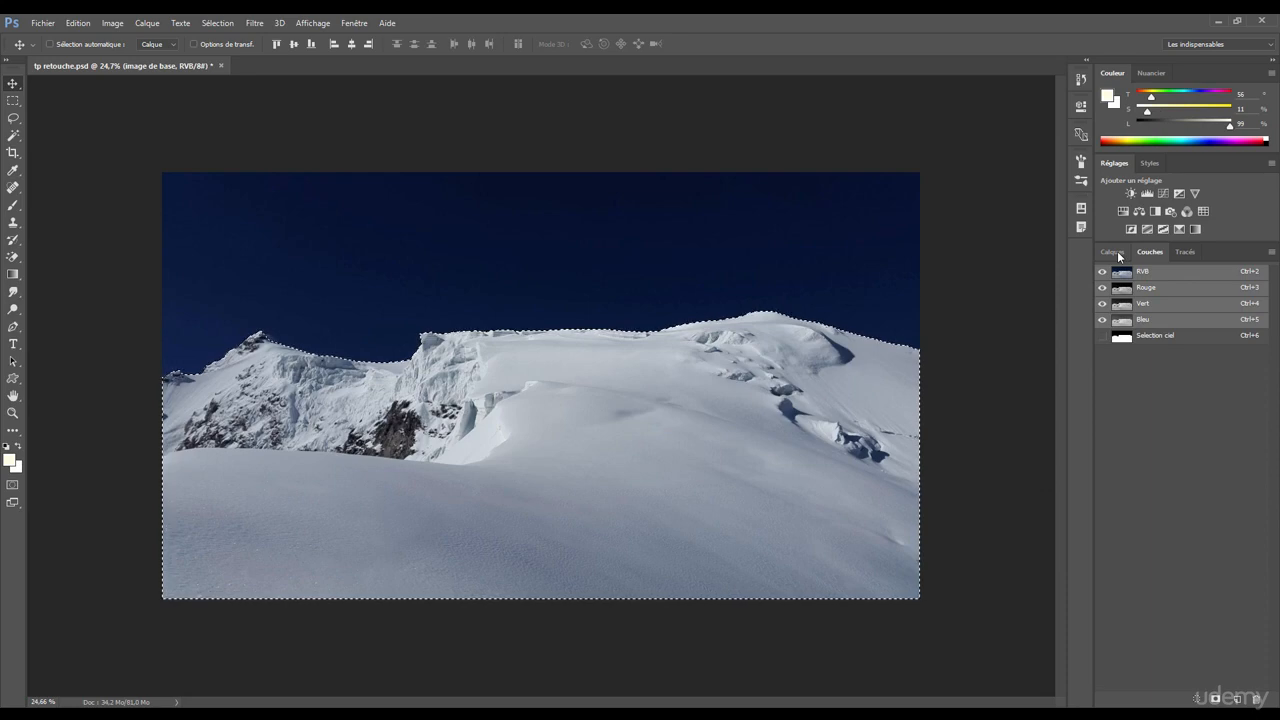
Group the retouching group with the base image layer and name the new group "Image de base retouchée"
{"action": "left_click", "coordinate": [1117, 251]}
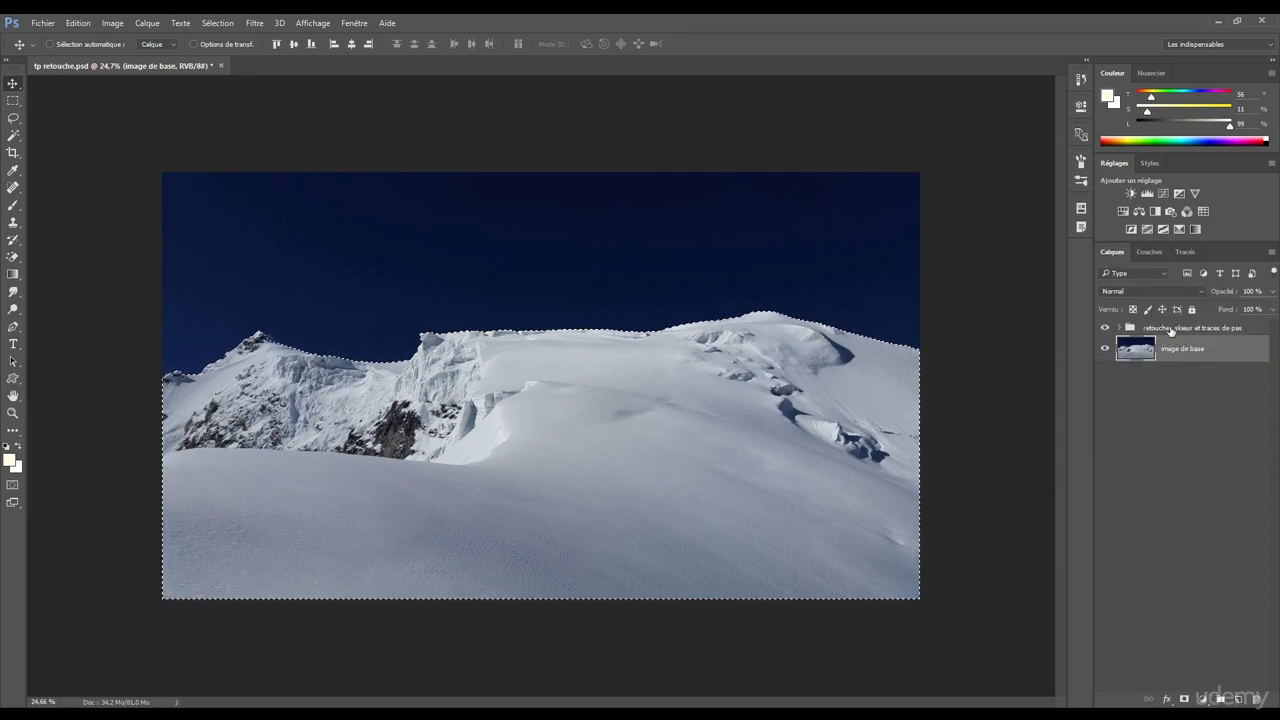
{"action": "left_click", "coordinate": [1171, 331]}
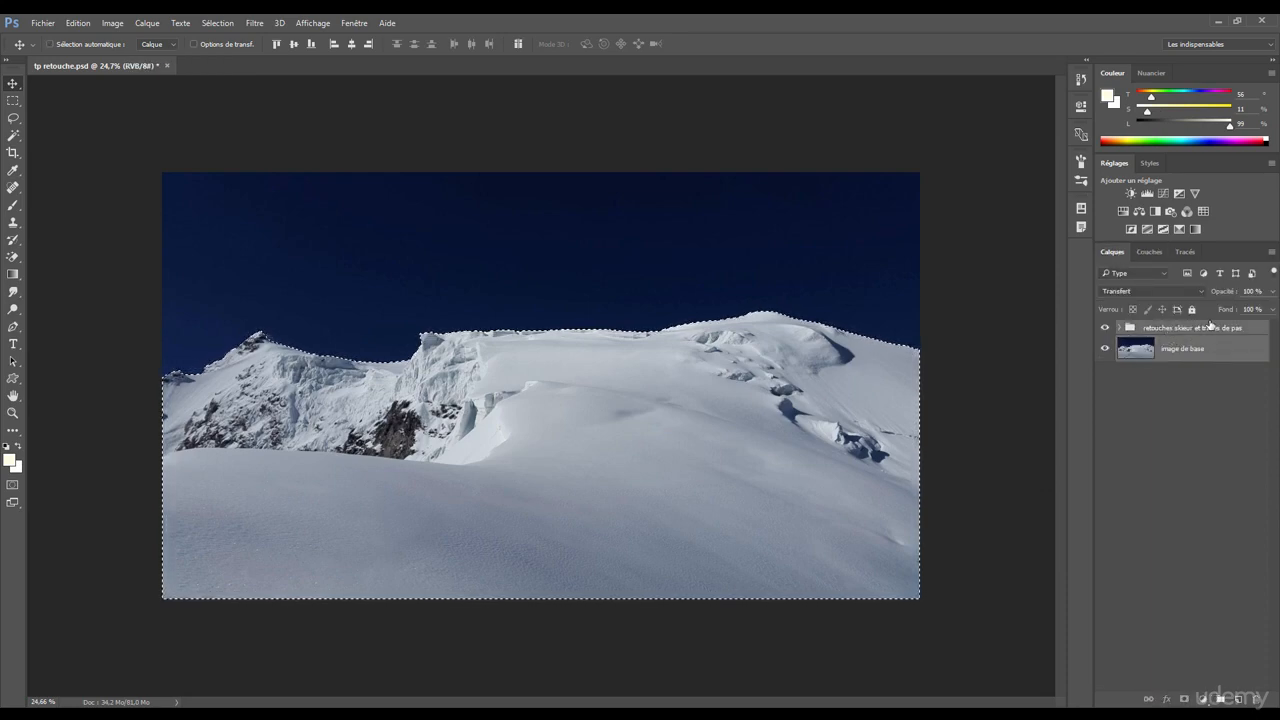
{"action": "key", "text": "ctrl+g"}
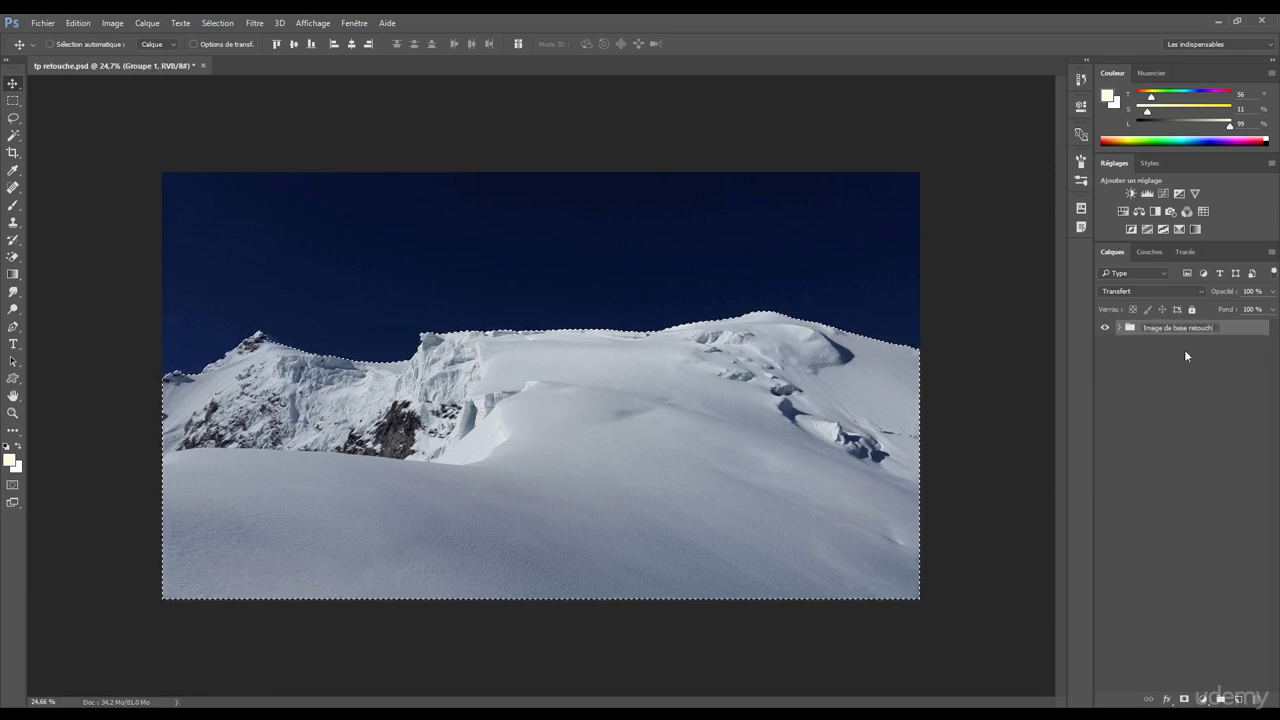
{"action": "type", "text": "ée"}
{"action": "key", "text": "Return"}
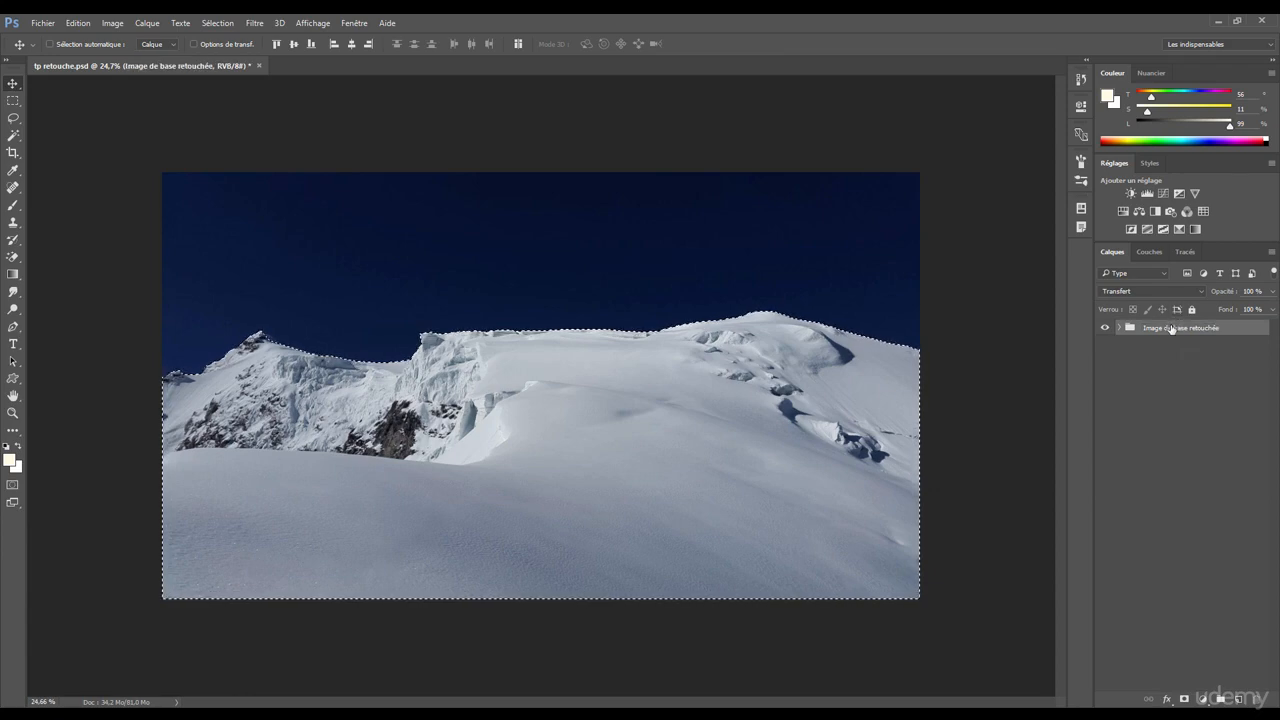
Add a layer mask to the Image de base retouchée group from the mountain selection to hide the sky
{"action": "scroll", "coordinate": [505, 381], "scroll_direction": "up", "scroll_amount": 1}
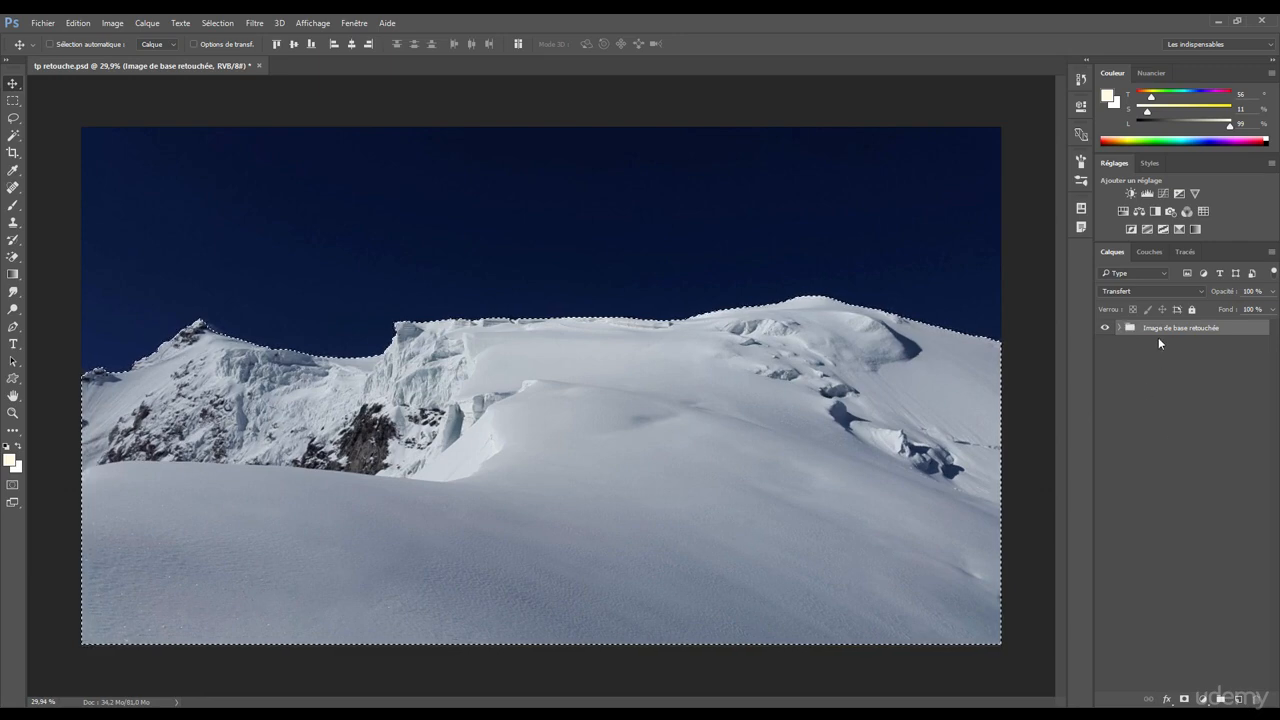
{"action": "left_click", "coordinate": [1185, 700]}
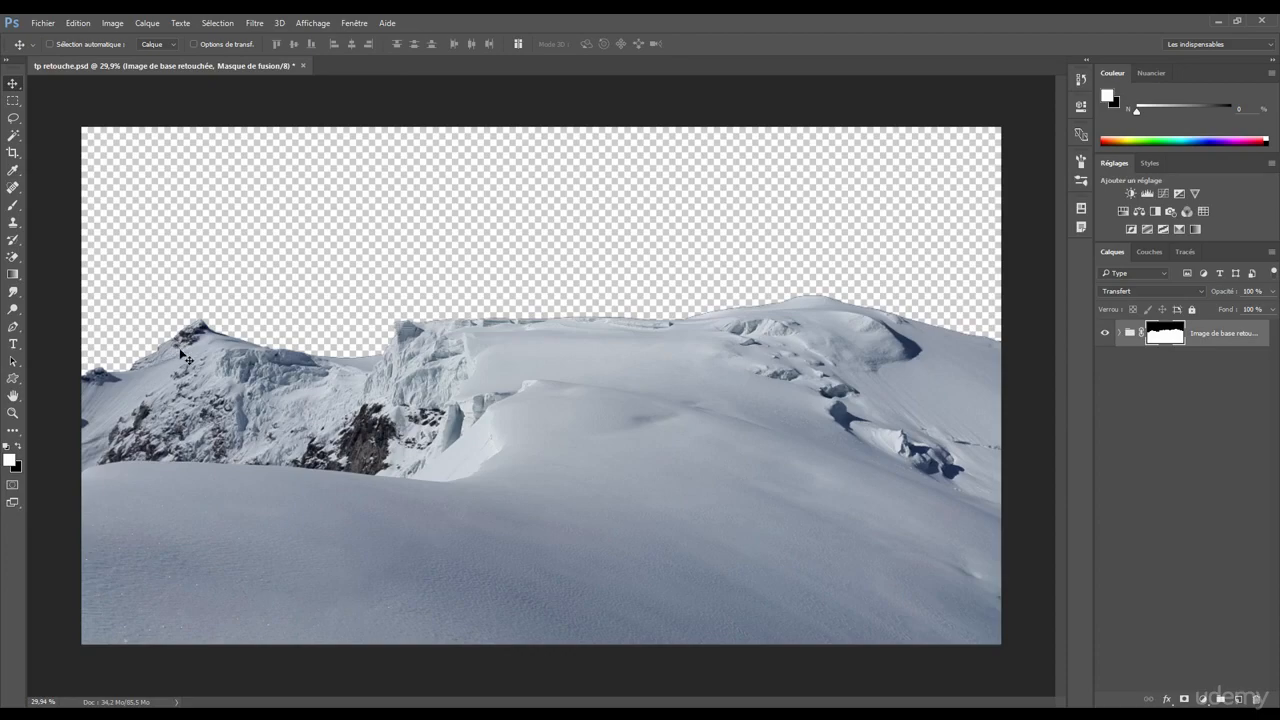
{"action": "left_click_drag", "start_coordinate": [175, 359], "coordinate": [325, 360]}
{"action": "left_click_drag", "start_coordinate": [551, 341], "coordinate": [557, 367]}
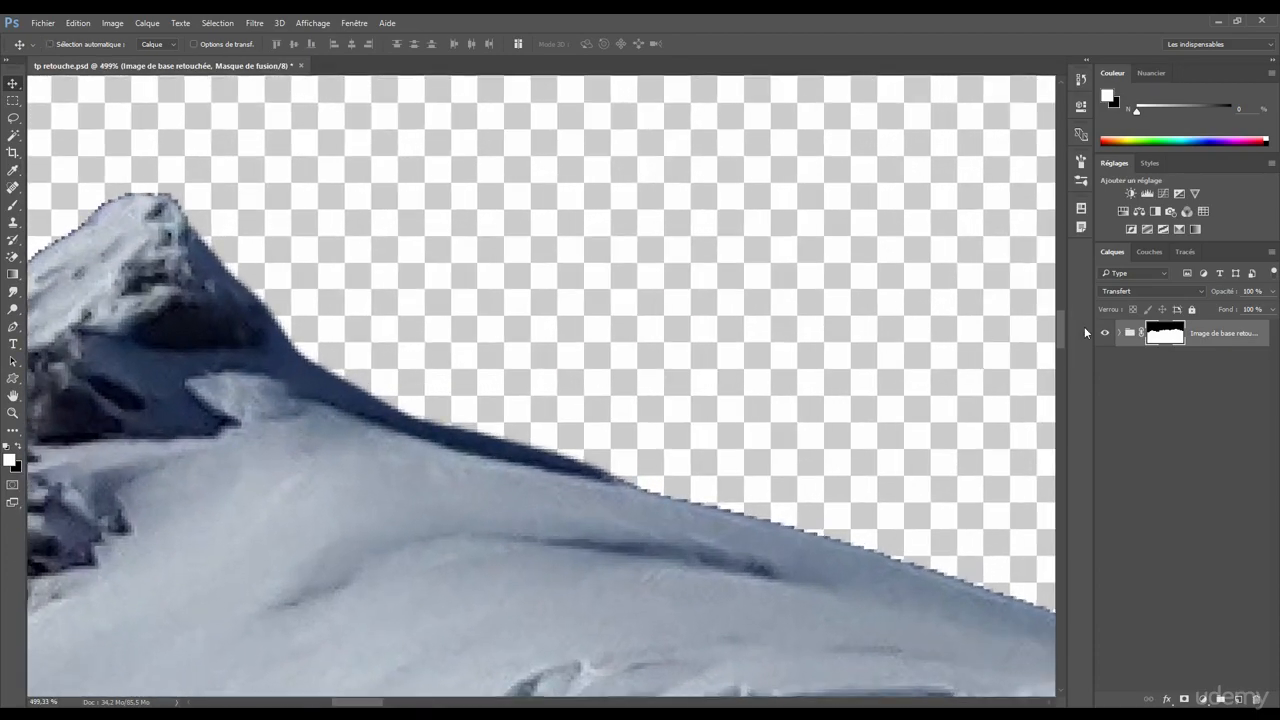
Disable the Image de base retouchée group's mask to reveal the original sky around the pointed peak
{"action": "left_click", "coordinate": [1164, 333], "text": "shift"}
{"action": "mouse_move", "coordinate": [275, 292]}
{"action": "left_mouse_down"}
{"action": "mouse_move", "coordinate": [290, 292]}
{"action": "mouse_move", "coordinate": [267, 273]}
{"action": "left_mouse_up"}
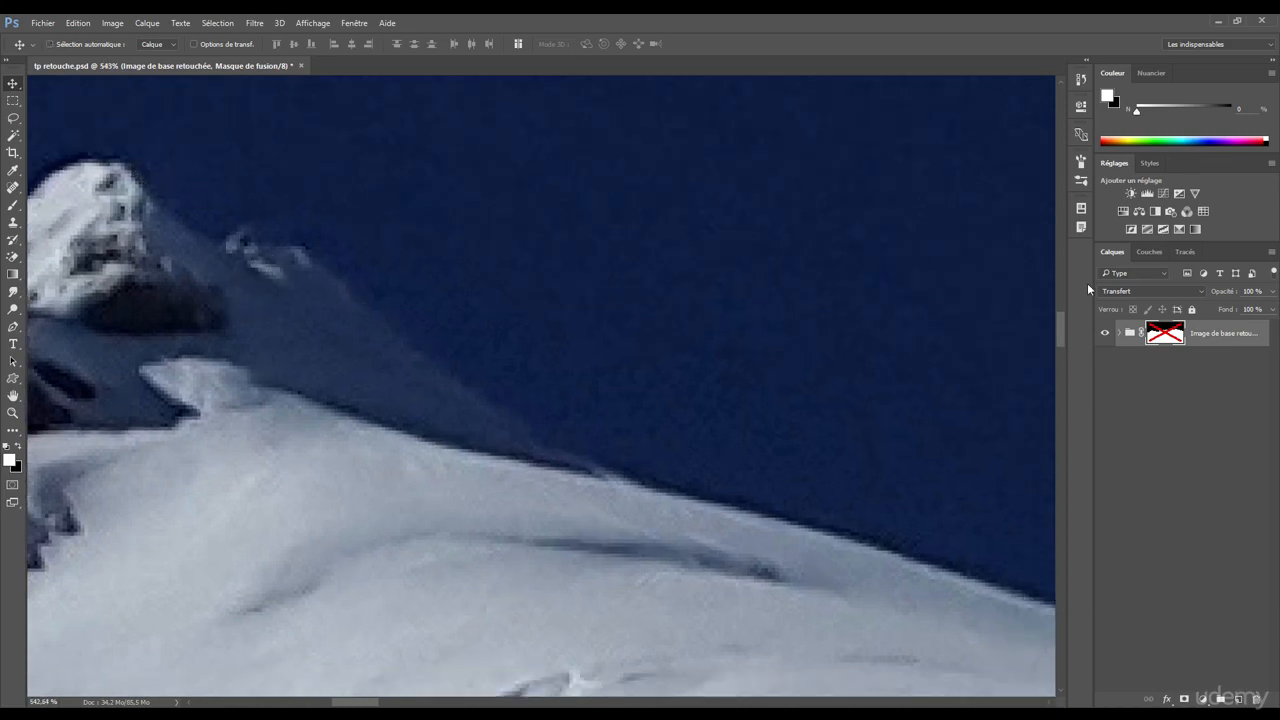
{"action": "left_click", "coordinate": [1148, 254]}
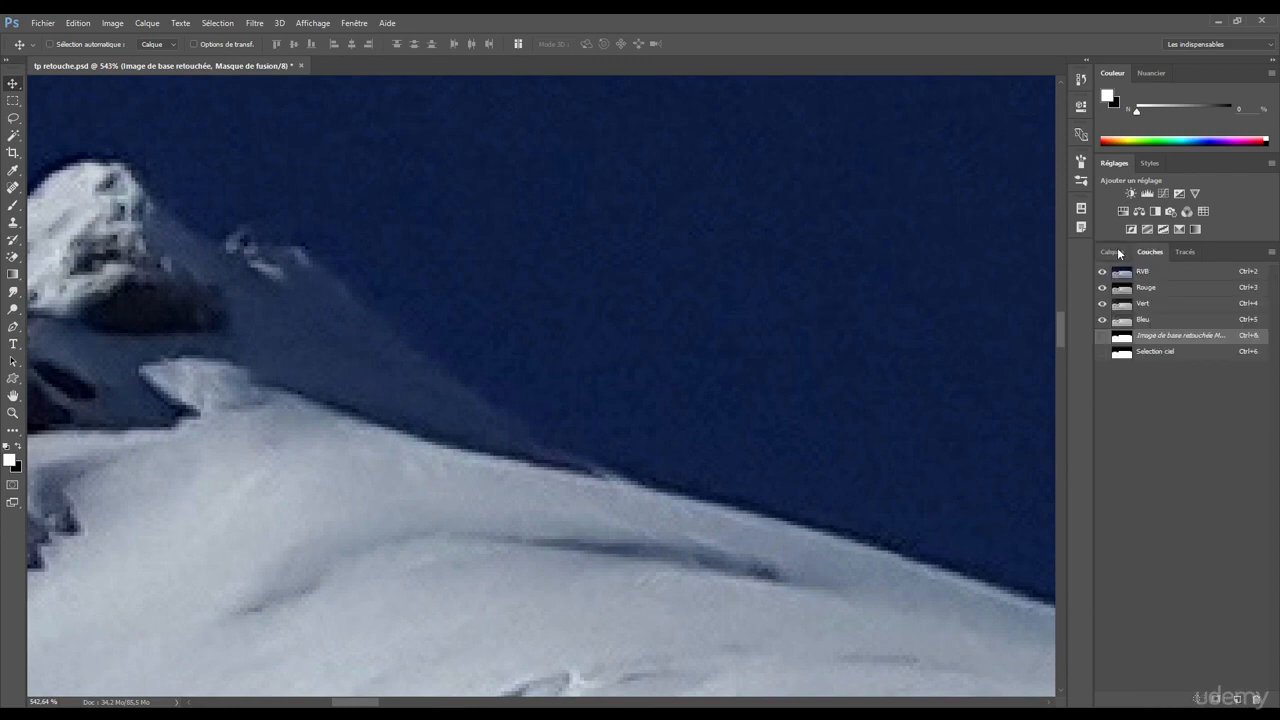
{"action": "left_click", "coordinate": [1114, 252]}
Lasso the pointed peak's right flank along its real outline, including the small secondary bump, and close the selection through the snow below
{"action": "left_click_drag", "start_coordinate": [472, 366], "coordinate": [630, 374]}
{"action": "key", "text": "l"}
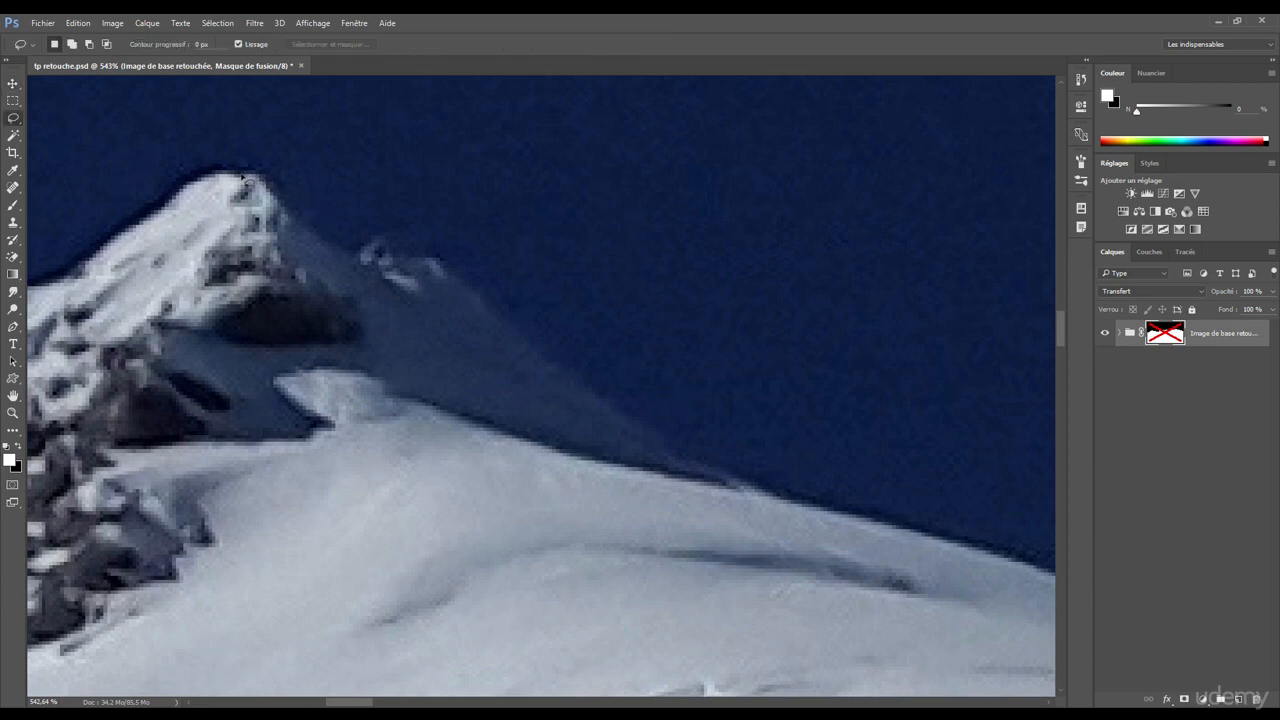
{"action": "mouse_move", "coordinate": [246, 176]}
{"action": "left_mouse_down"}
{"action": "mouse_move", "coordinate": [306, 257]}
{"action": "mouse_move", "coordinate": [350, 260]}
{"action": "mouse_move", "coordinate": [387, 238]}
{"action": "mouse_move", "coordinate": [422, 245]}
{"action": "mouse_move", "coordinate": [620, 413]}
{"action": "mouse_move", "coordinate": [719, 470]}
{"action": "mouse_move", "coordinate": [705, 470]}
{"action": "mouse_move", "coordinate": [800, 508]}
{"action": "mouse_move", "coordinate": [1016, 558]}
{"action": "mouse_move", "coordinate": [1040, 578]}
{"action": "mouse_move", "coordinate": [632, 622]}
{"action": "mouse_move", "coordinate": [108, 420]}
{"action": "mouse_move", "coordinate": [233, 176]}
{"action": "left_mouse_up"}
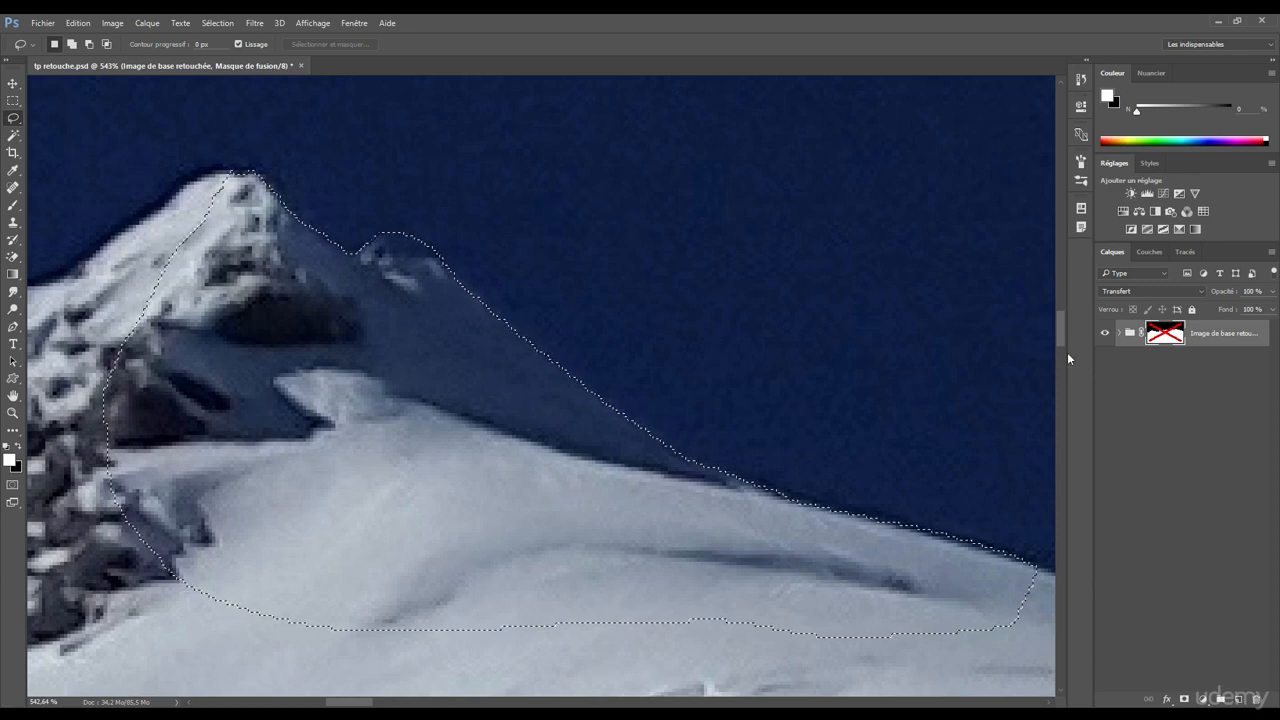
{"action": "key", "text": "ctrl"}
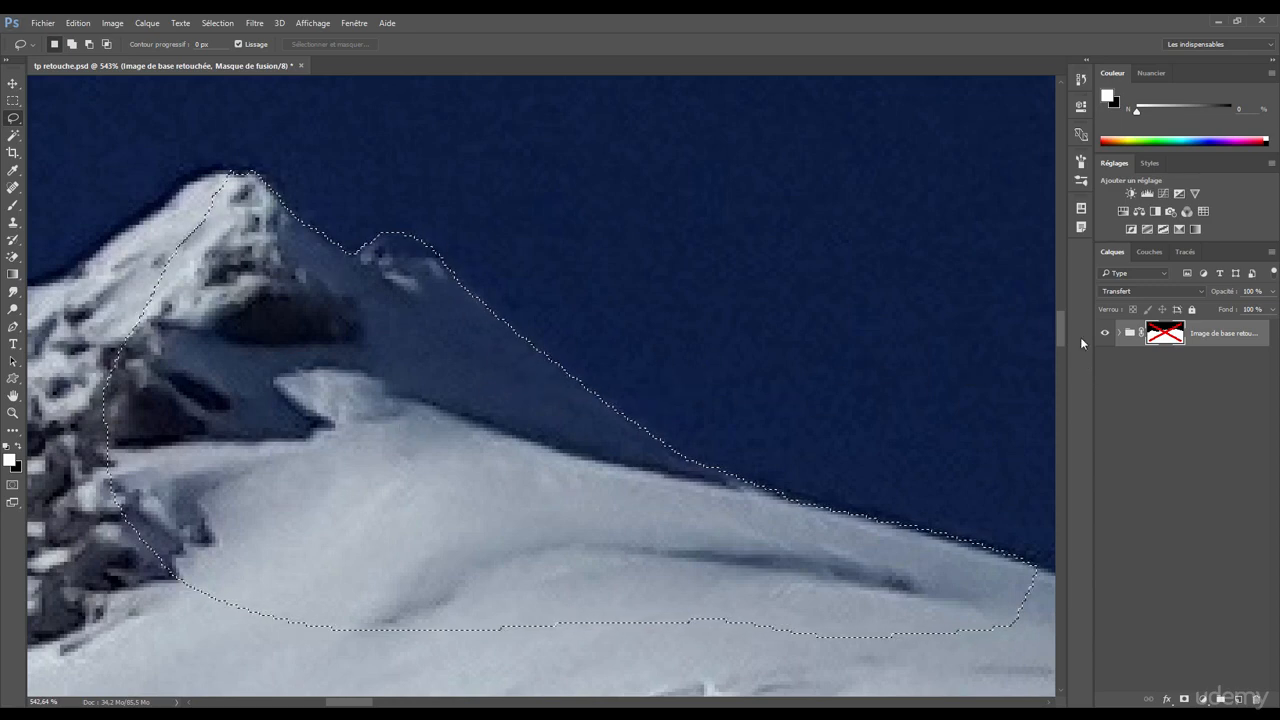
Re-enable the Image de base retouchée group's mask and display the black-and-white mask alone on the canvas
{"action": "left_click", "coordinate": [1172, 335], "text": "shift"}
{"action": "left_click", "coordinate": [1171, 335], "text": "shift"}
{"action": "left_click", "coordinate": [1165, 336], "text": "shift"}
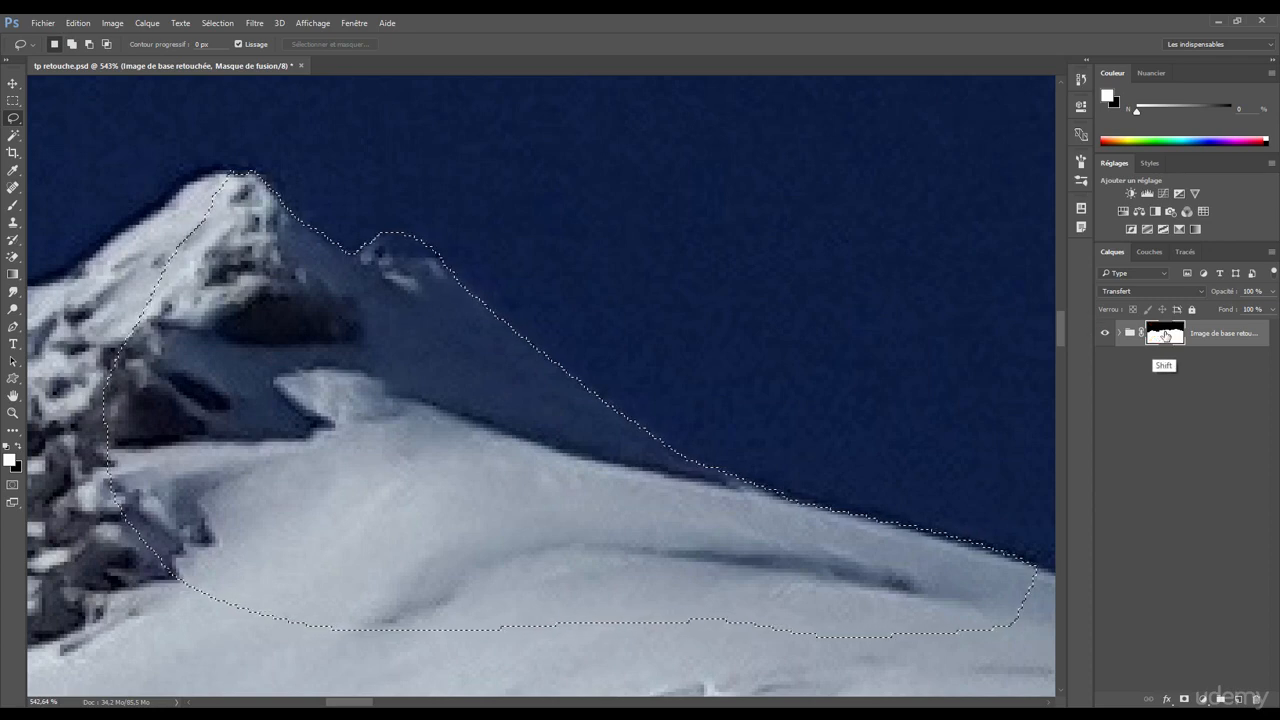
{"action": "scroll", "coordinate": [629, 337], "scroll_direction": "down", "scroll_amount": 1}
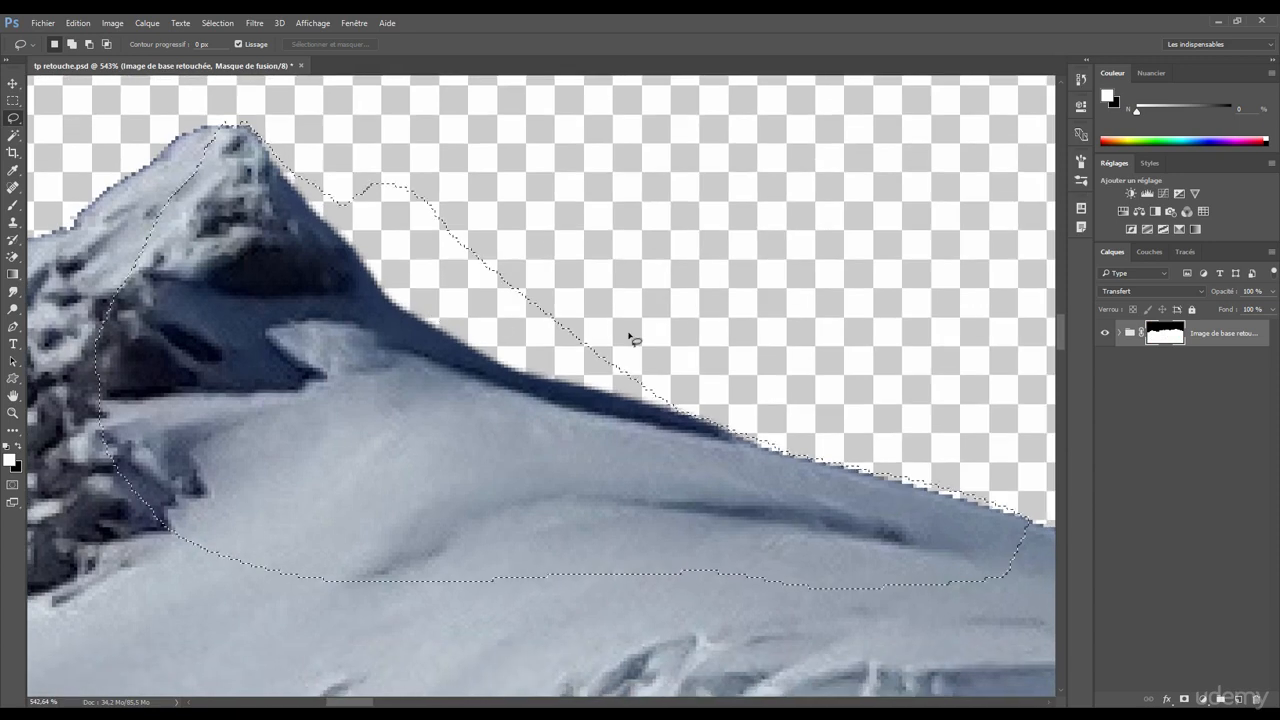
{"action": "left_click", "coordinate": [1163, 338], "text": "alt"}
{"action": "left_click_drag", "start_coordinate": [374, 206], "coordinate": [400, 271]}
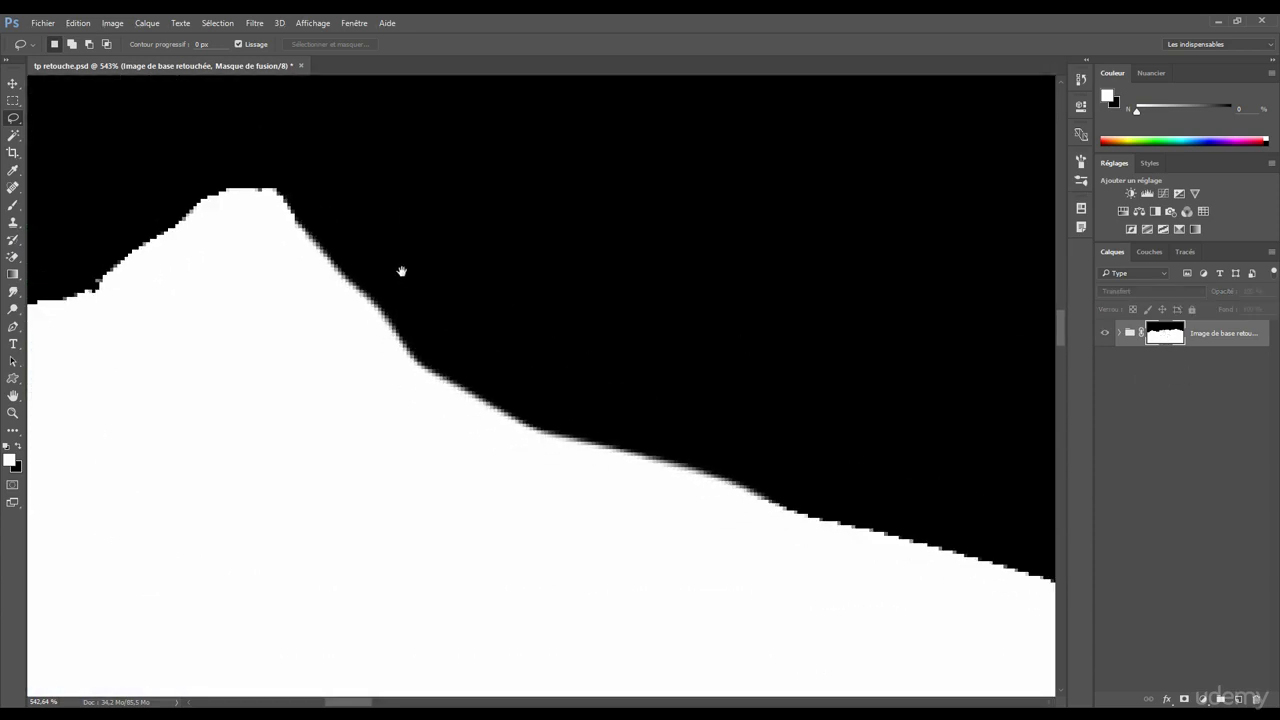
Paint the lassoed right flank of the peak white on the mask with the Brush tool and deselect
{"action": "left_click", "coordinate": [12, 206]}
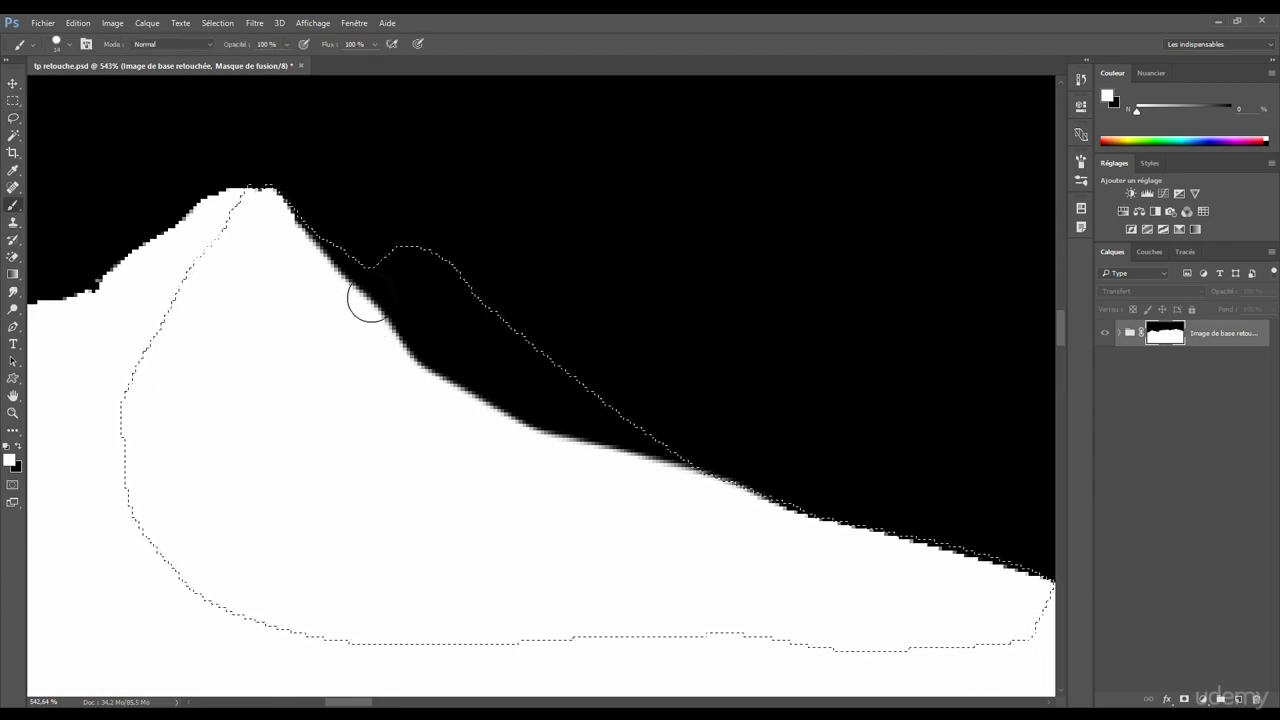
{"action": "mouse_move", "coordinate": [366, 297]}
{"action": "left_mouse_down"}
{"action": "mouse_move", "coordinate": [302, 232]}
{"action": "mouse_move", "coordinate": [327, 213]}
{"action": "mouse_move", "coordinate": [409, 269]}
{"action": "mouse_move", "coordinate": [442, 261]}
{"action": "mouse_move", "coordinate": [544, 383]}
{"action": "mouse_move", "coordinate": [538, 397]}
{"action": "mouse_move", "coordinate": [710, 487]}
{"action": "mouse_move", "coordinate": [681, 456]}
{"action": "mouse_move", "coordinate": [1030, 575]}
{"action": "left_mouse_up"}
{"action": "key", "text": "space"}
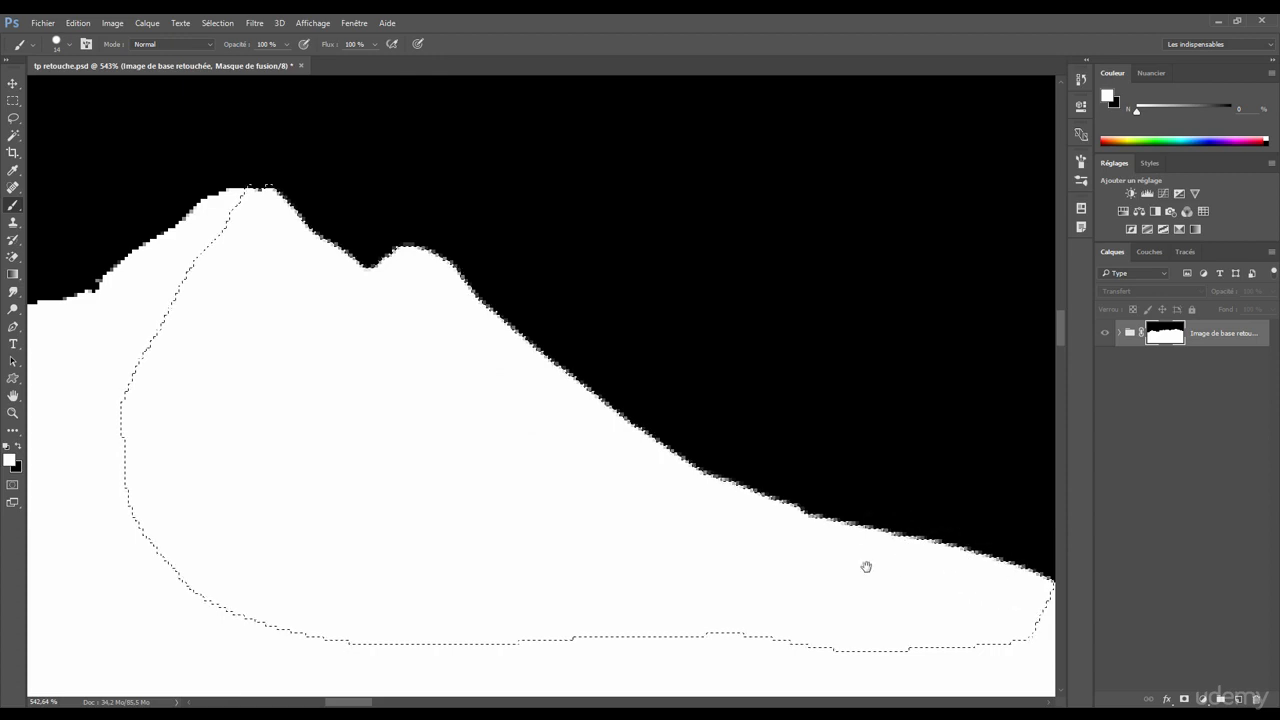
{"action": "left_click_drag", "start_coordinate": [866, 566], "coordinate": [597, 477]}
{"action": "key", "text": "space"}
{"action": "left_click_drag", "start_coordinate": [286, 323], "coordinate": [583, 397]}
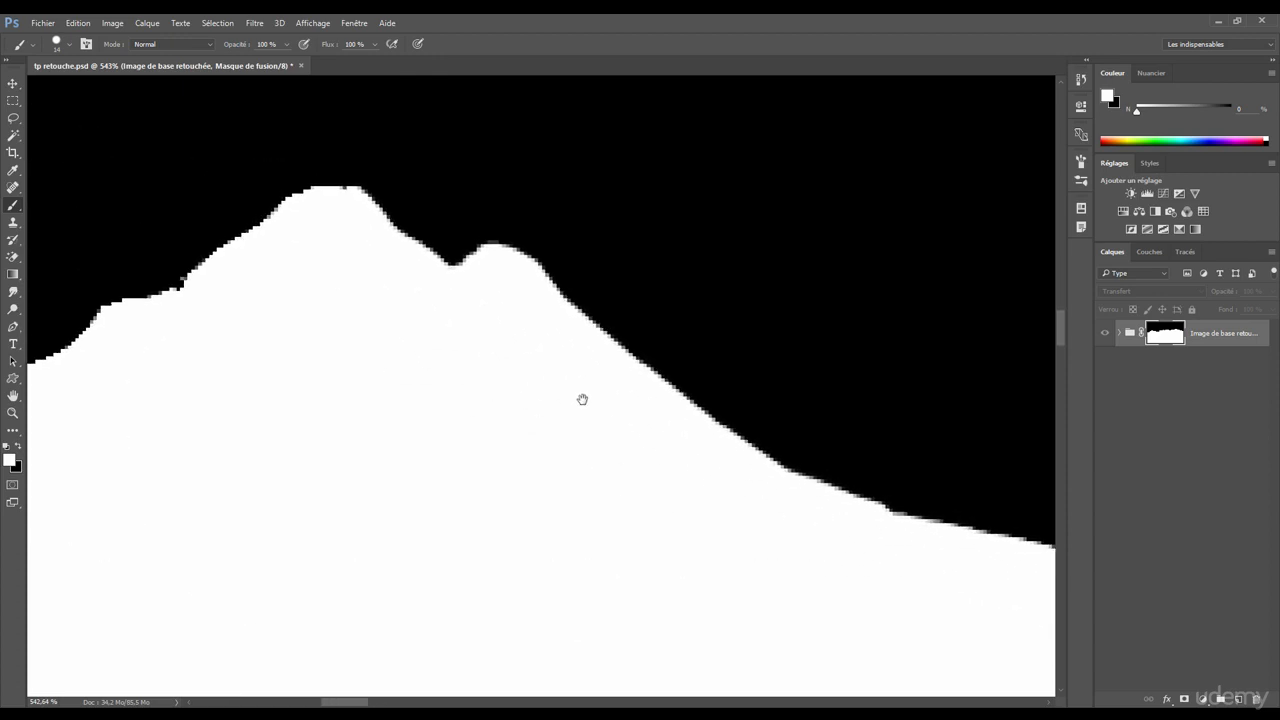
{"action": "key", "text": "ctrl"}
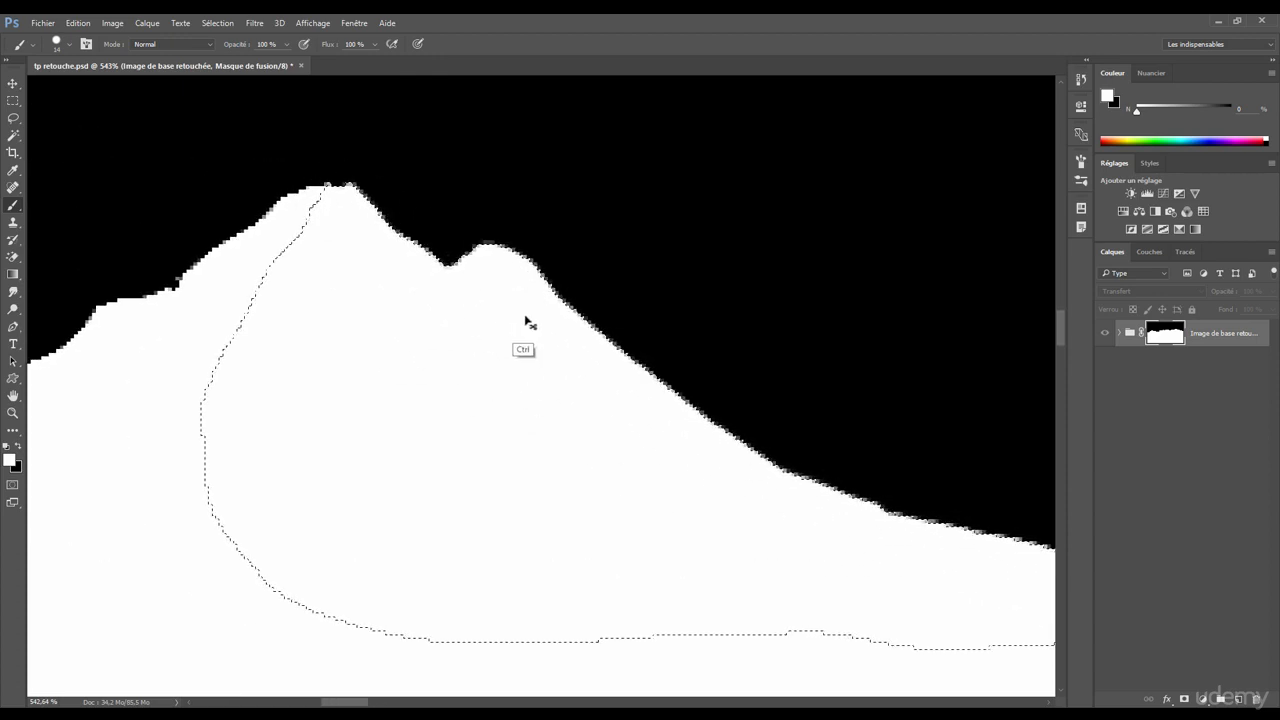
{"action": "key", "text": "ctrl+d"}
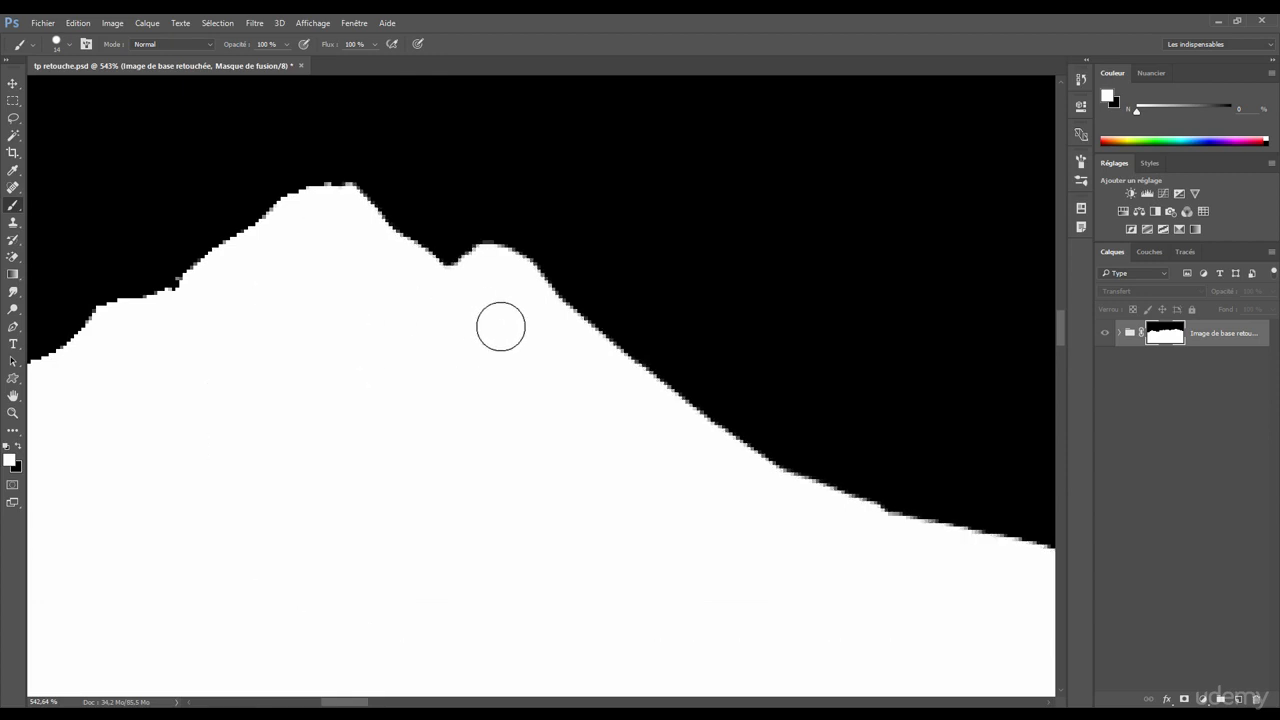
Return from the mask view to the masked image and check the peak's reworked right flank against the transparent background
{"action": "scroll", "coordinate": [423, 357], "scroll_direction": "down", "scroll_amount": 5}
{"action": "left_click_drag", "start_coordinate": [519, 393], "coordinate": [437, 320]}
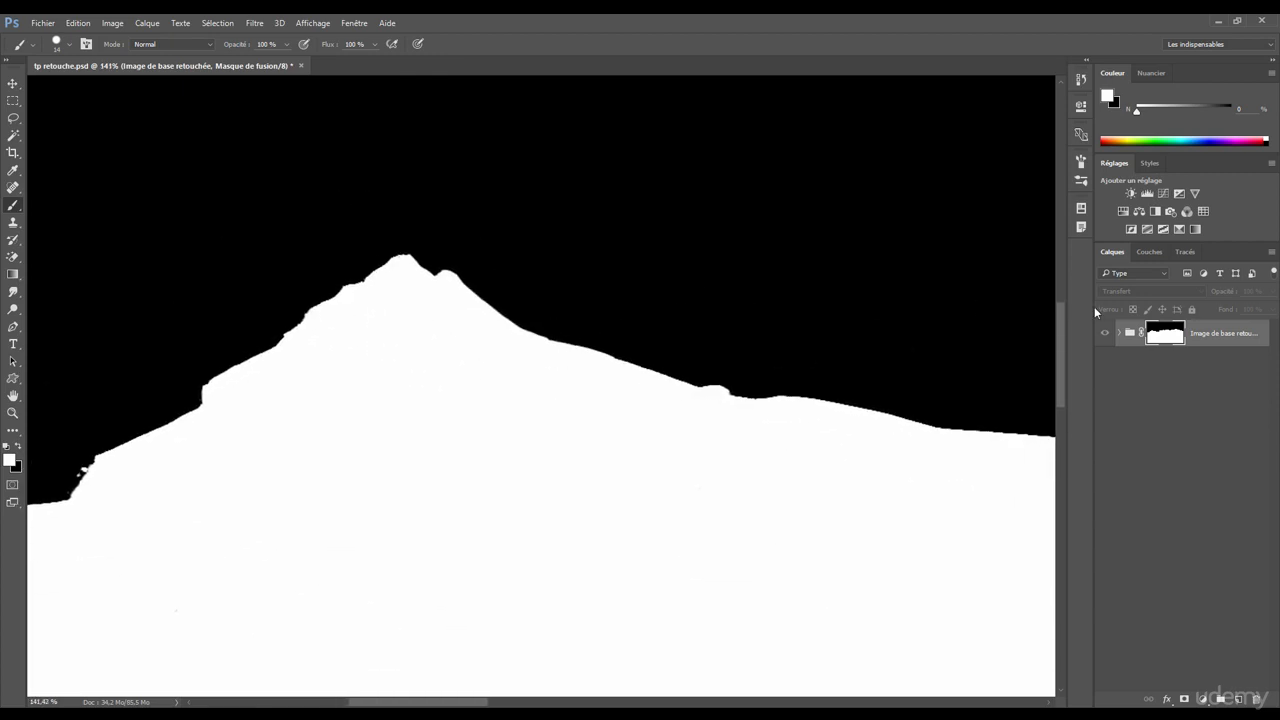
{"action": "key", "text": "alt"}
{"action": "left_click", "coordinate": [1165, 333], "text": "alt"}
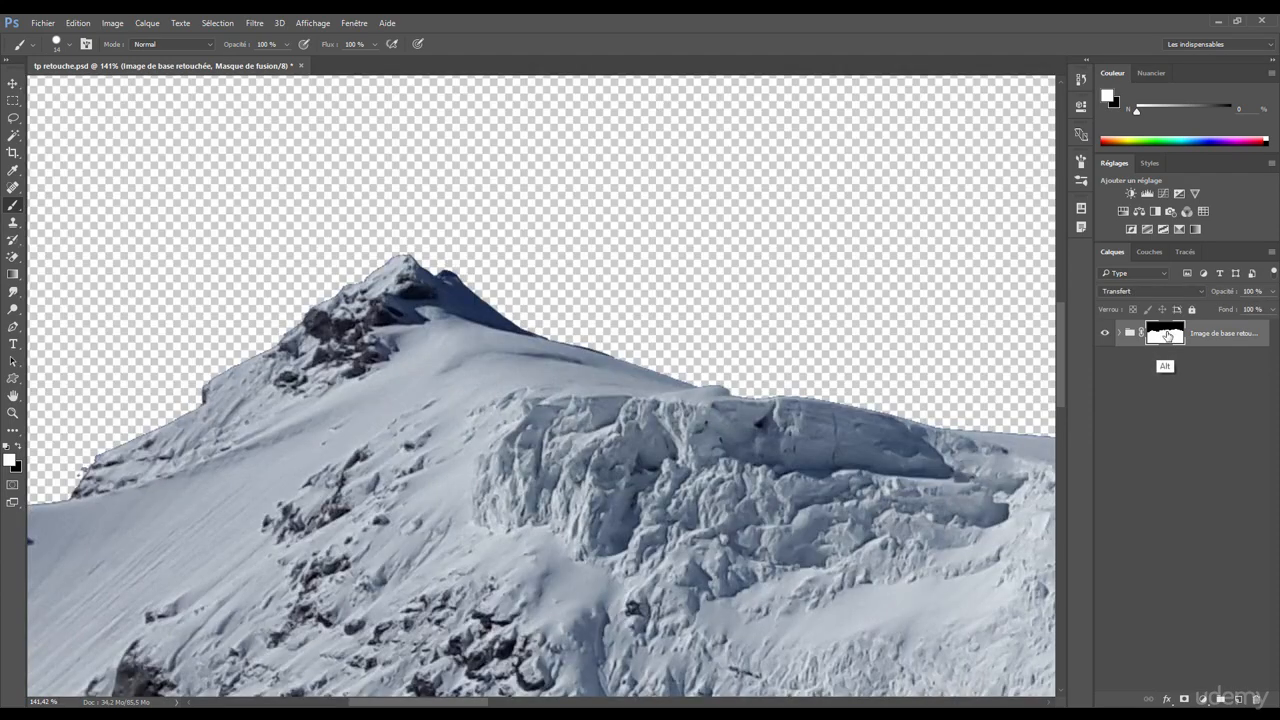
{"action": "key", "text": "ctrl"}
{"action": "scroll", "coordinate": [468, 304], "scroll_direction": "up", "scroll_amount": 8}
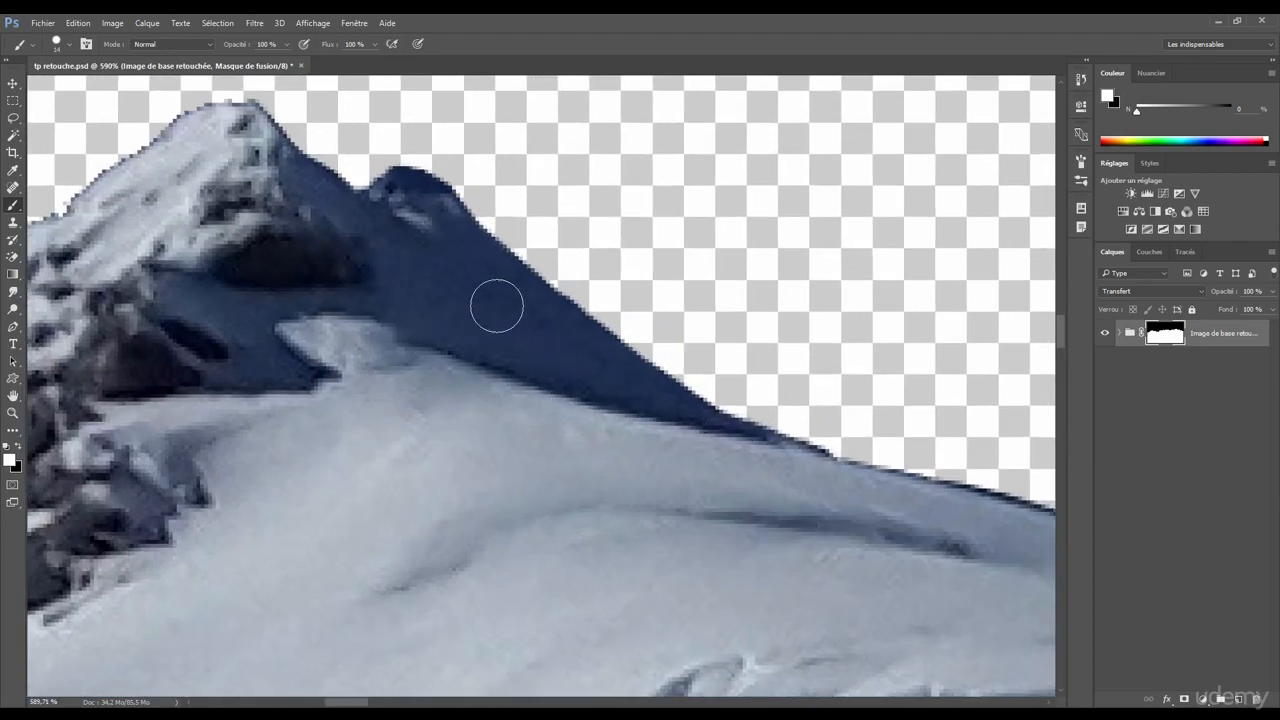
{"action": "scroll", "coordinate": [454, 283], "scroll_direction": "down", "scroll_amount": 4}
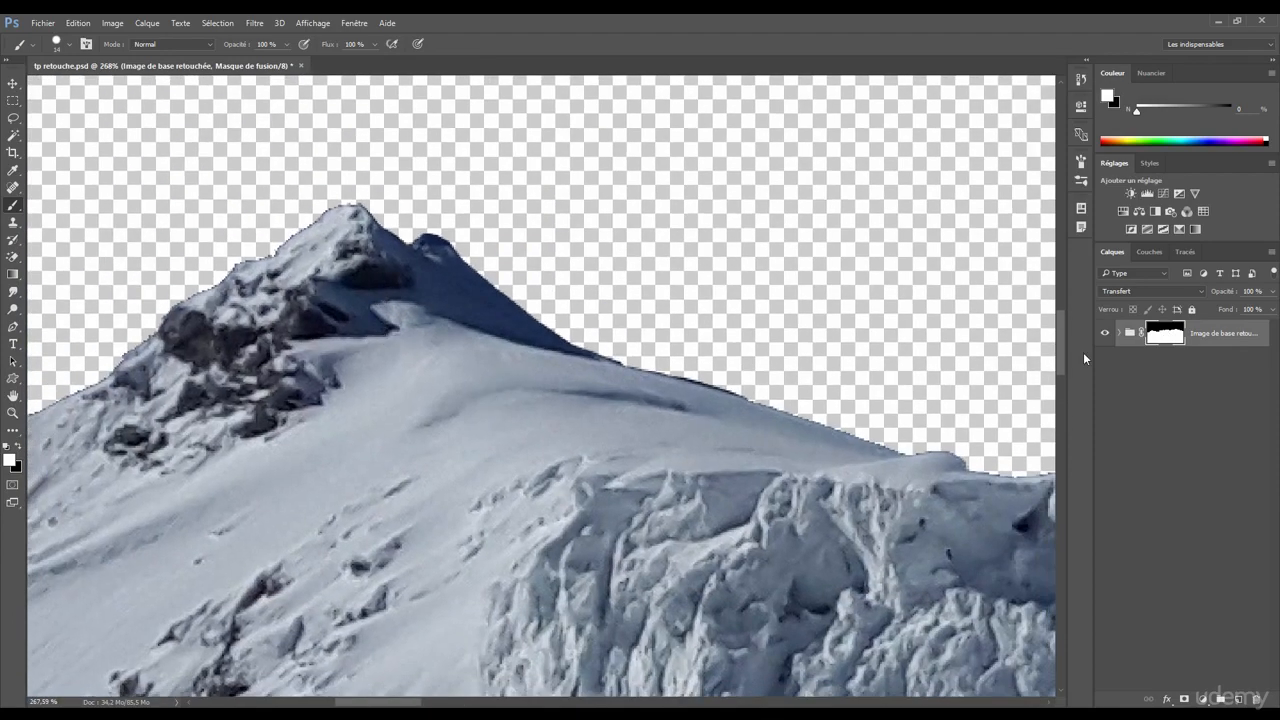
{"action": "scroll", "coordinate": [782, 428], "scroll_direction": "down", "scroll_amount": 6}
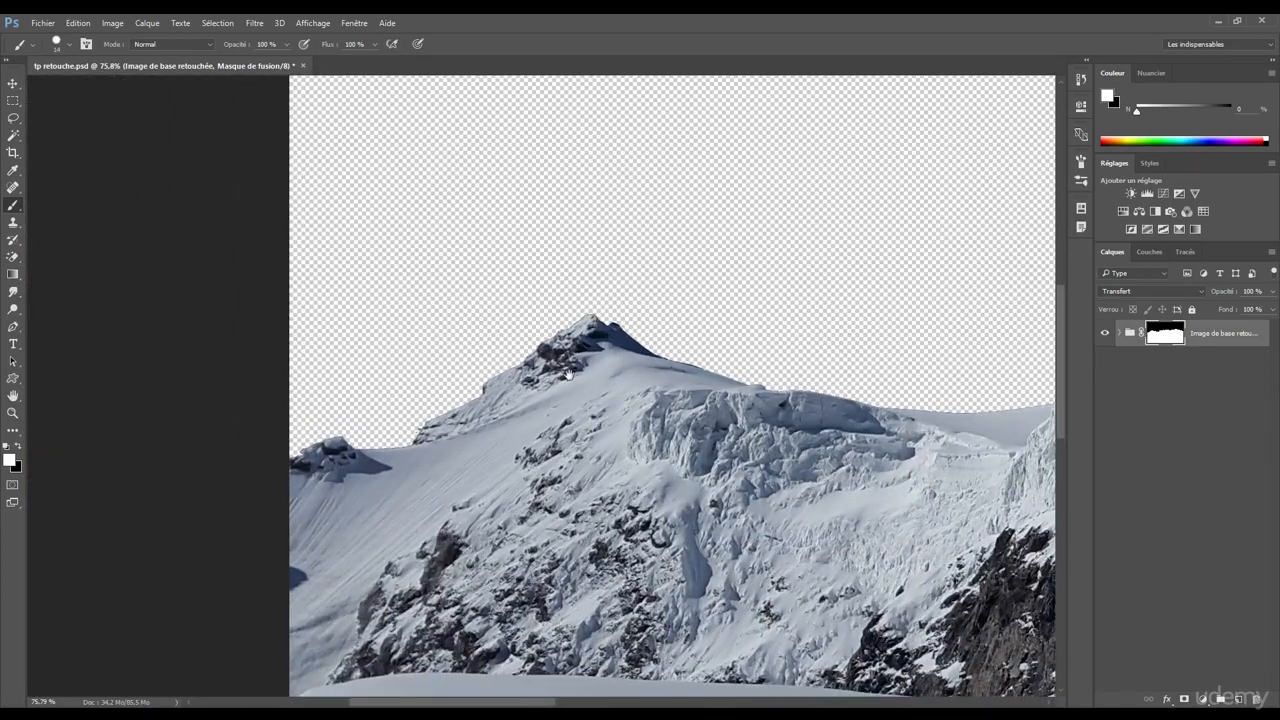
{"action": "scroll", "coordinate": [632, 363], "scroll_direction": "down", "scroll_amount": 5}
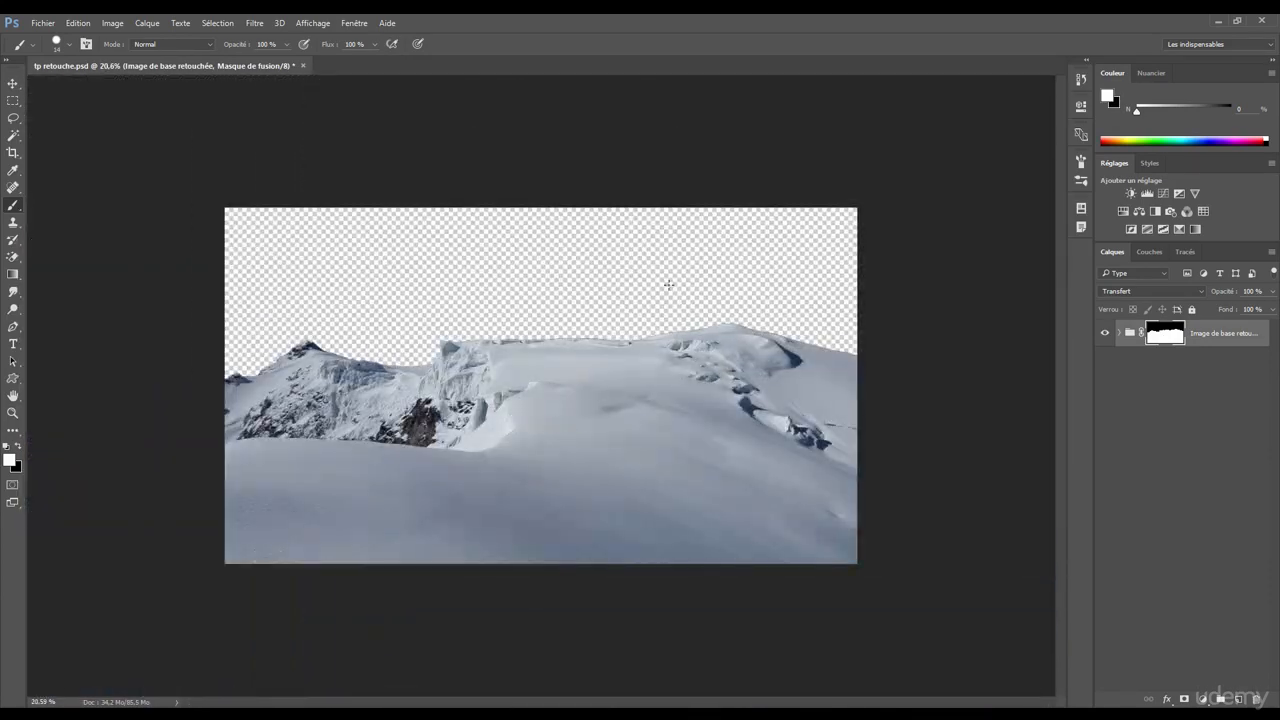
{"action": "scroll", "coordinate": [578, 359], "scroll_direction": "up", "scroll_amount": 2}
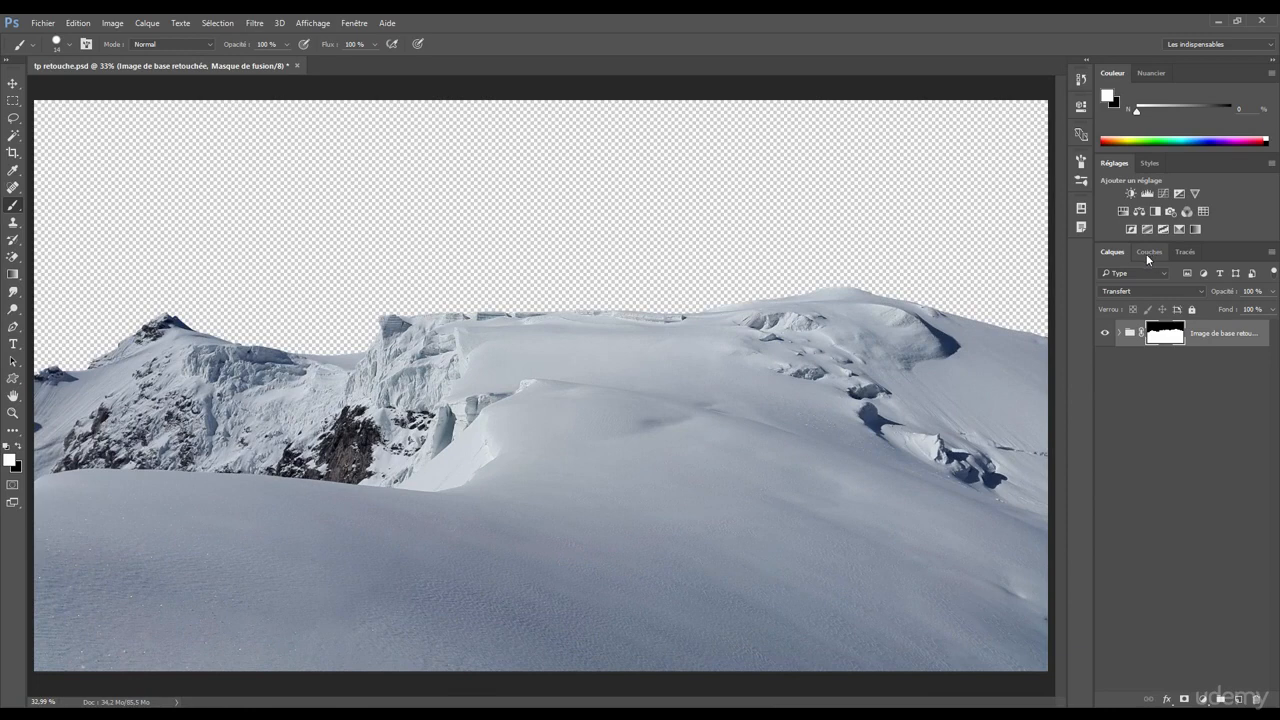
Switch to the Lasso tool and examine the cut-out's edge around the pointed peak and along the central ridge
{"action": "left_click", "coordinate": [14, 118]}
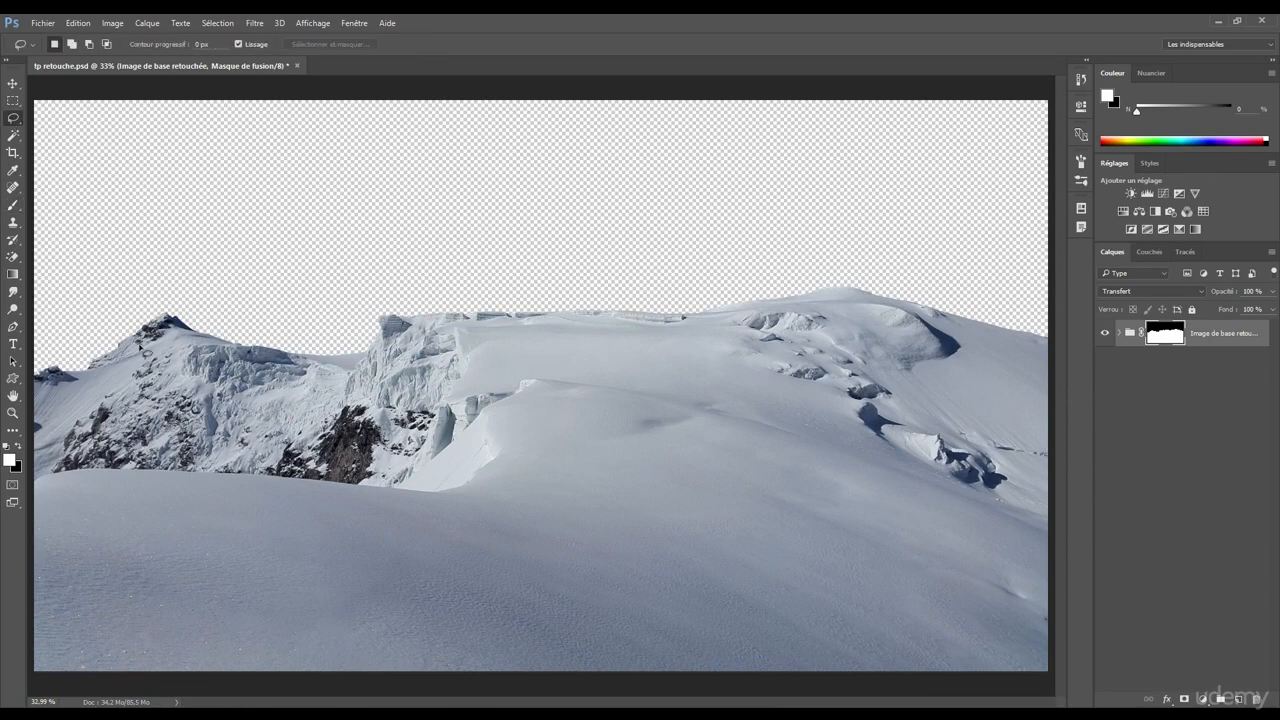
{"action": "scroll", "coordinate": [88, 356], "scroll_direction": "up", "scroll_amount": 6}
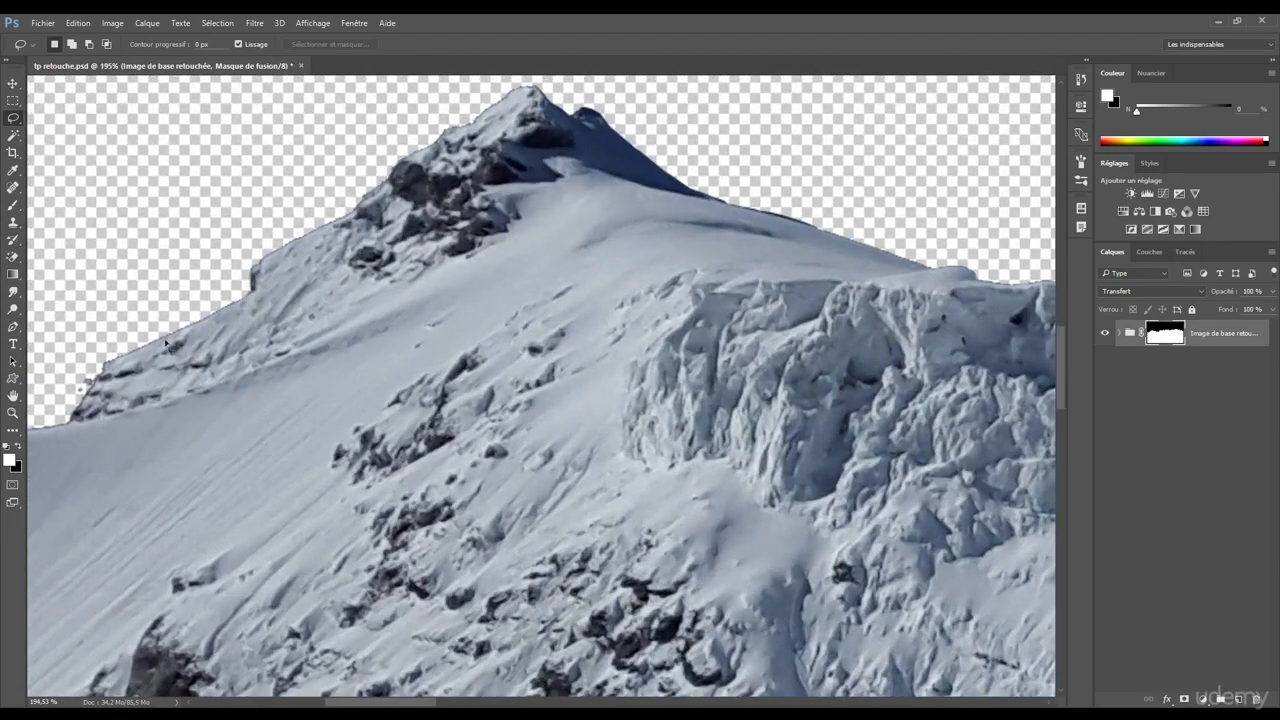
{"action": "scroll", "coordinate": [385, 370], "scroll_direction": "down", "scroll_amount": 7}
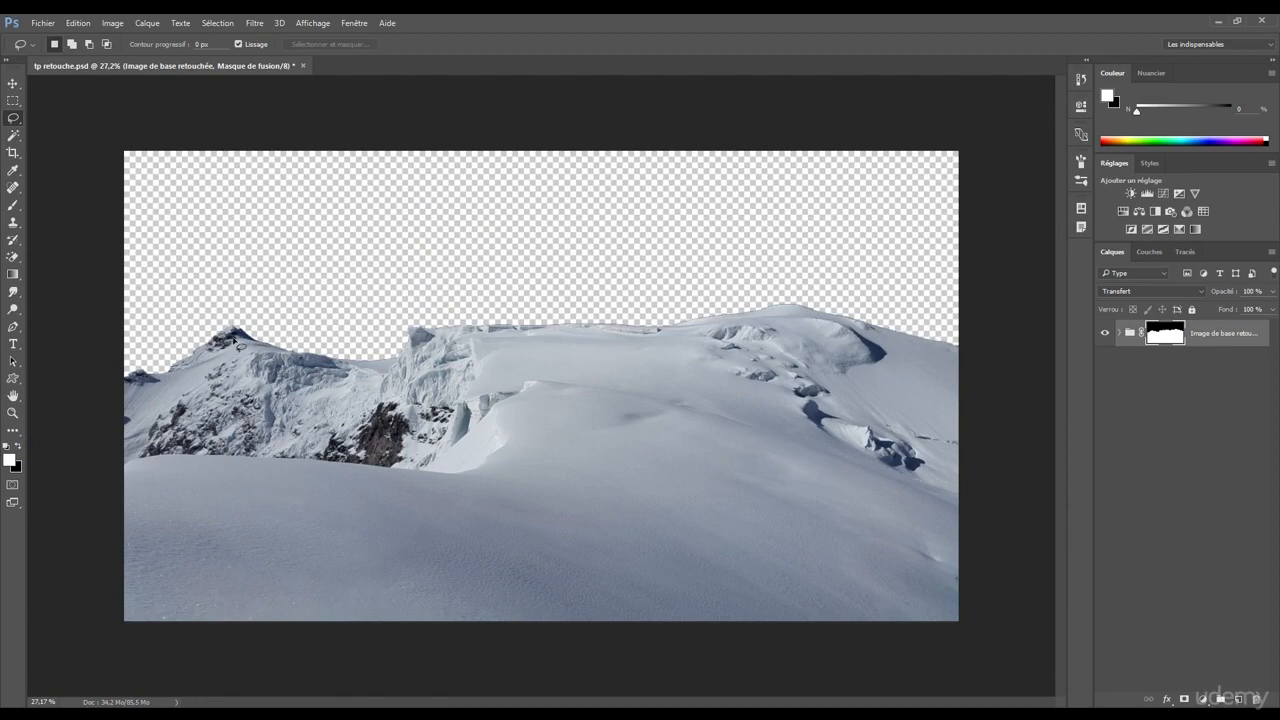
{"action": "scroll", "coordinate": [512, 340], "scroll_direction": "up", "scroll_amount": 10}
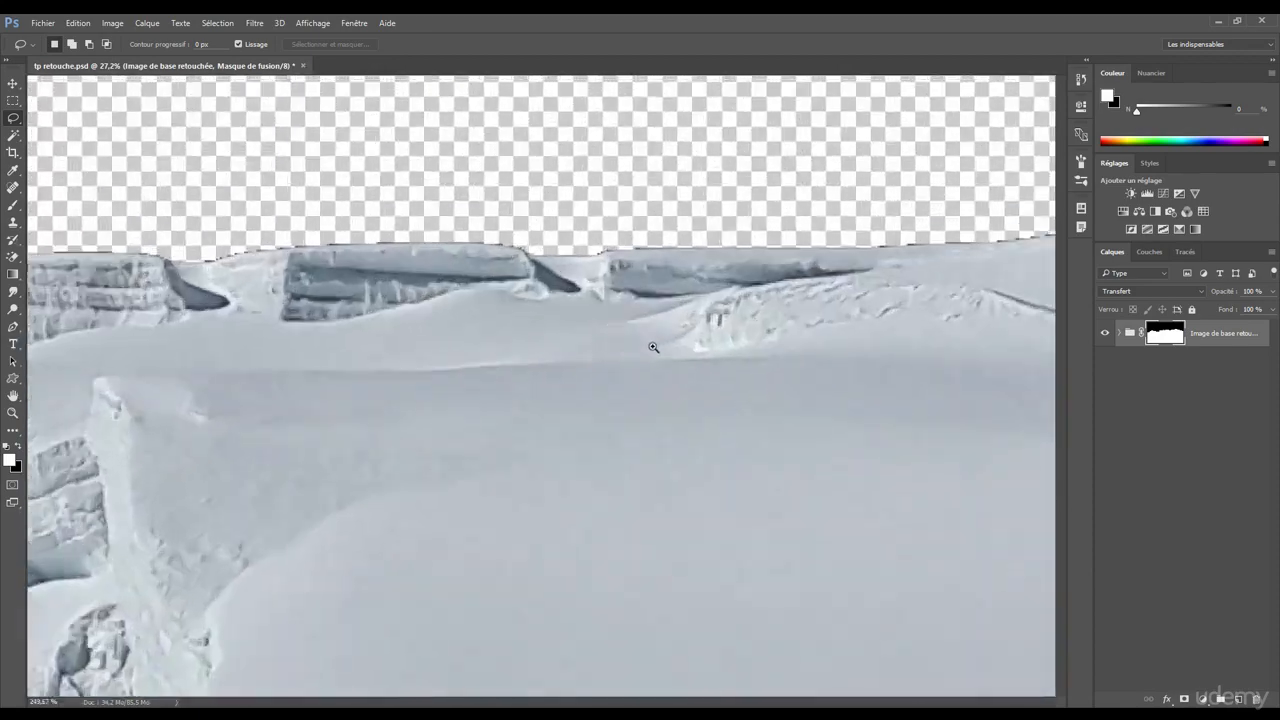
{"action": "left_click_drag", "start_coordinate": [838, 235], "coordinate": [529, 286]}
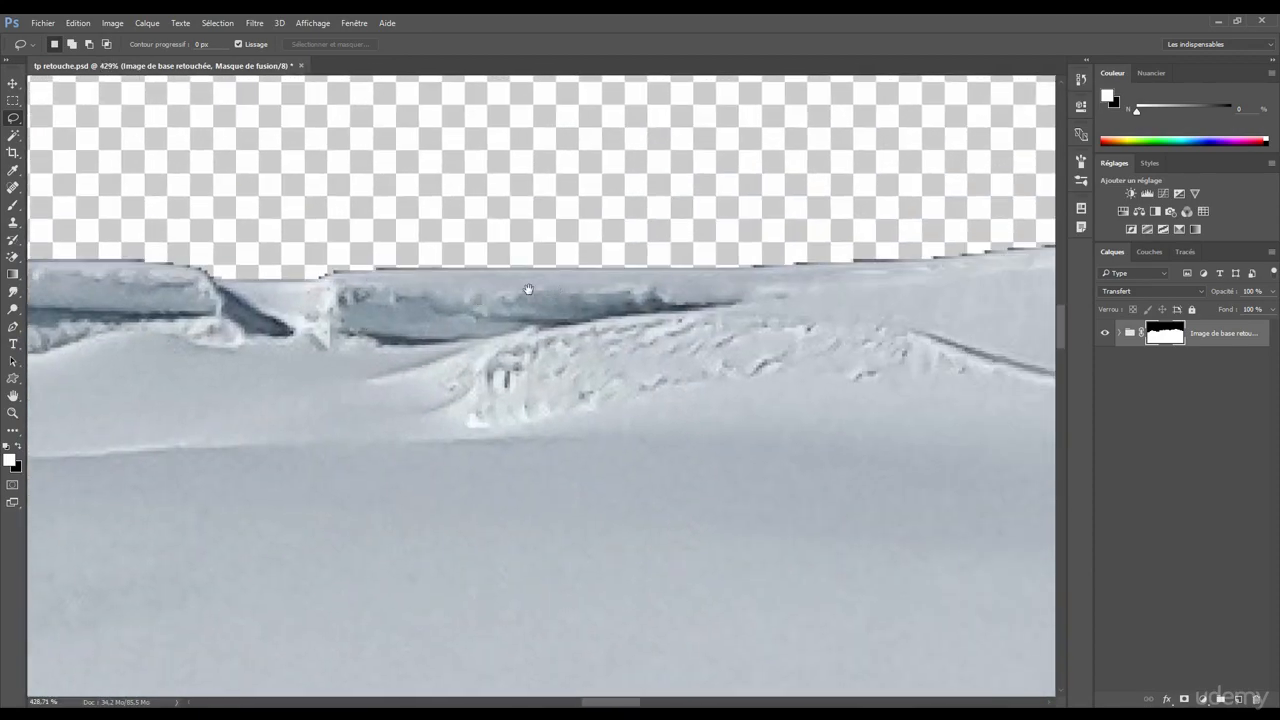
{"action": "left_click_drag", "start_coordinate": [838, 265], "coordinate": [600, 300]}
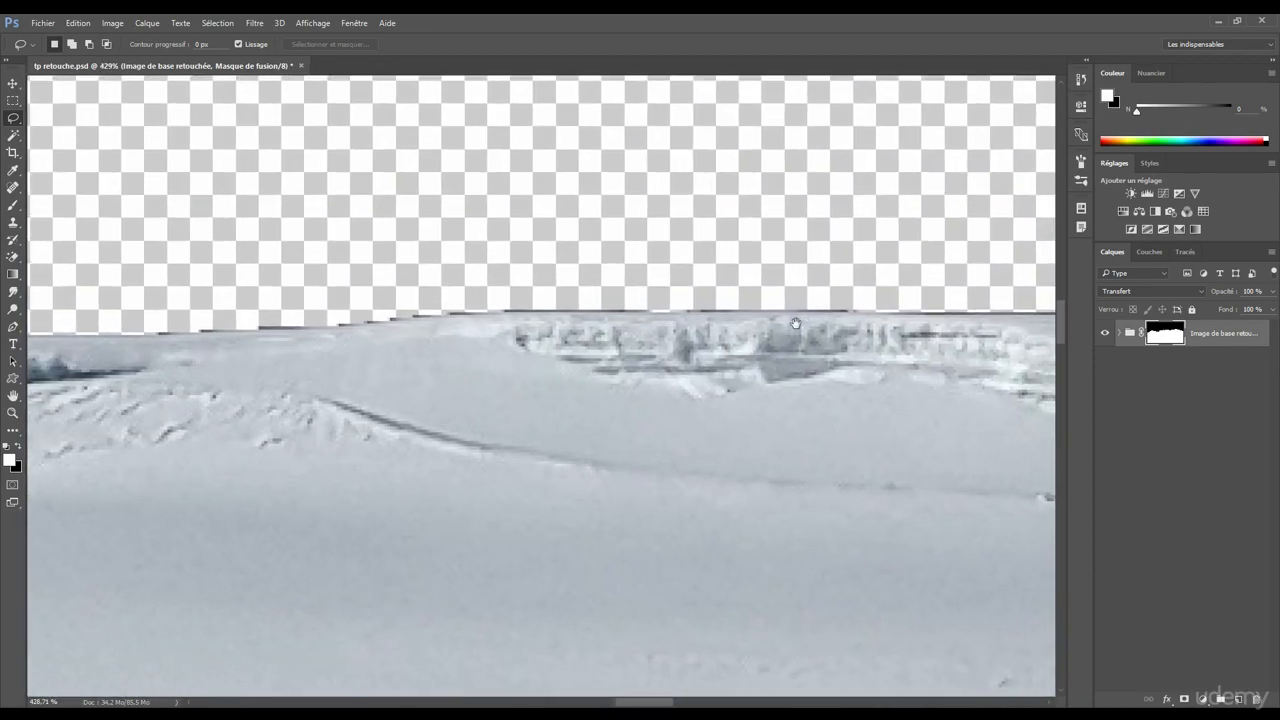
{"action": "left_click_drag", "start_coordinate": [863, 314], "coordinate": [475, 239]}
{"action": "scroll", "coordinate": [475, 239], "scroll_direction": "down", "scroll_amount": 4}
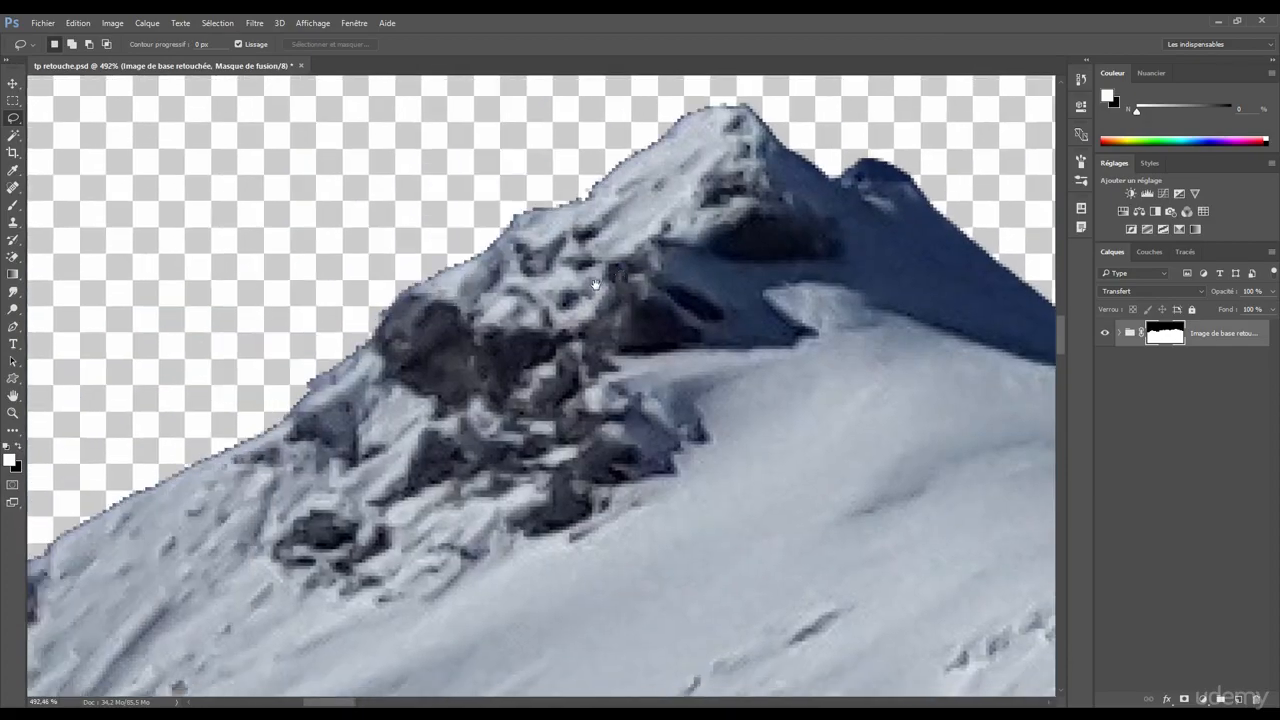
{"action": "scroll", "coordinate": [295, 473], "scroll_direction": "down", "scroll_amount": 5}
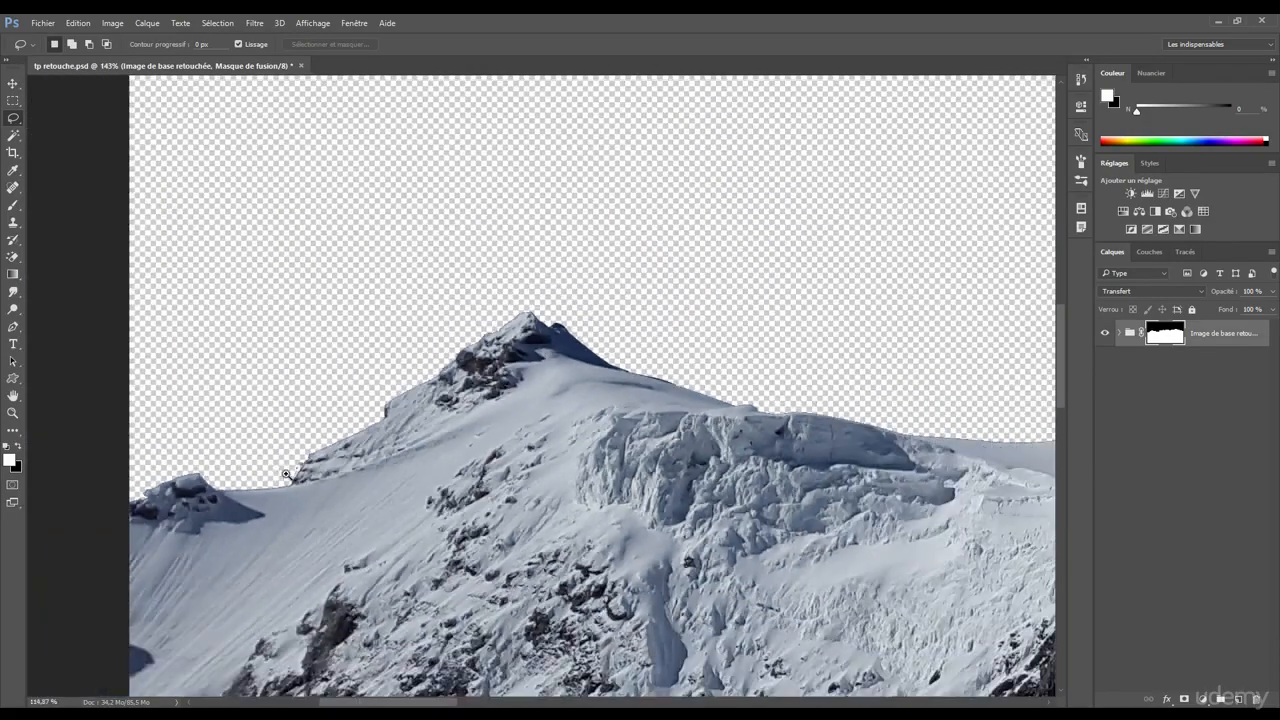
{"action": "scroll", "coordinate": [606, 475], "scroll_direction": "down", "scroll_amount": 2}
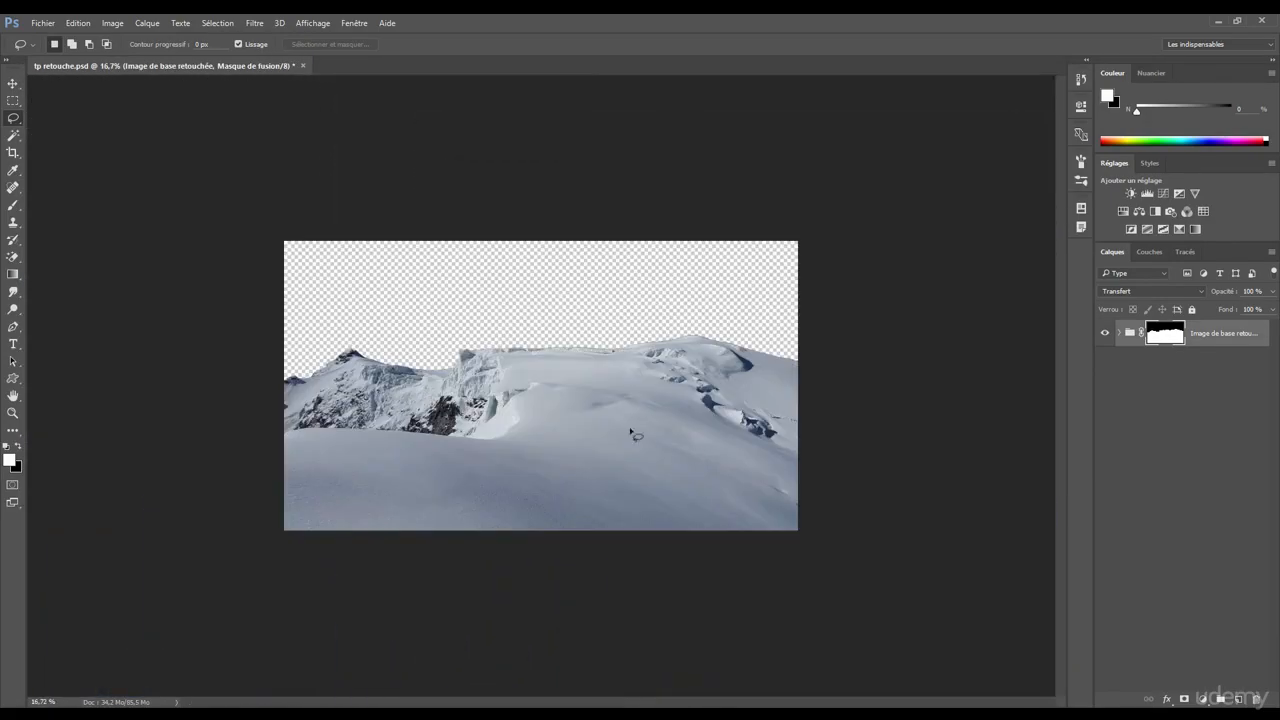
{"action": "scroll", "coordinate": [540, 365], "scroll_direction": "up", "scroll_amount": 1}
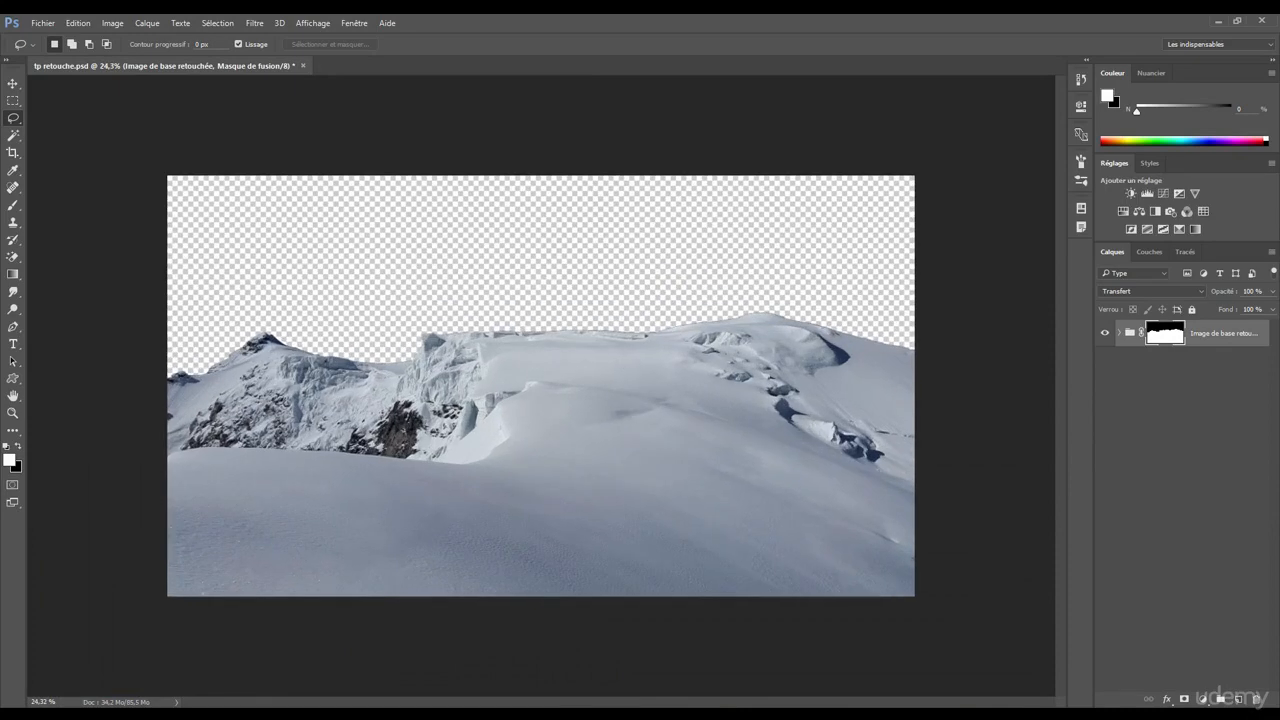
Examine the mask's edge closely along the peak's left flank and the shaded ice ridge to its right
{"action": "scroll", "coordinate": [820, 114], "scroll_direction": "up", "scroll_amount": 5}
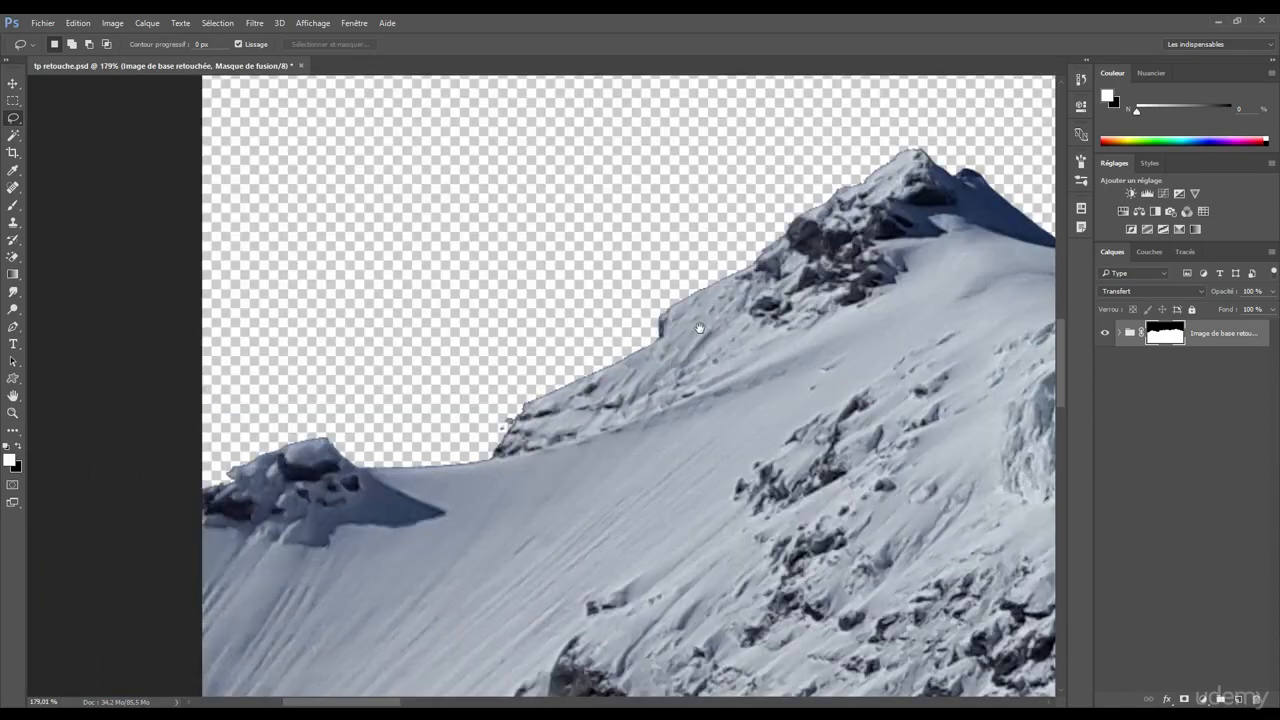
{"action": "scroll", "coordinate": [634, 349], "scroll_direction": "up", "scroll_amount": 3}
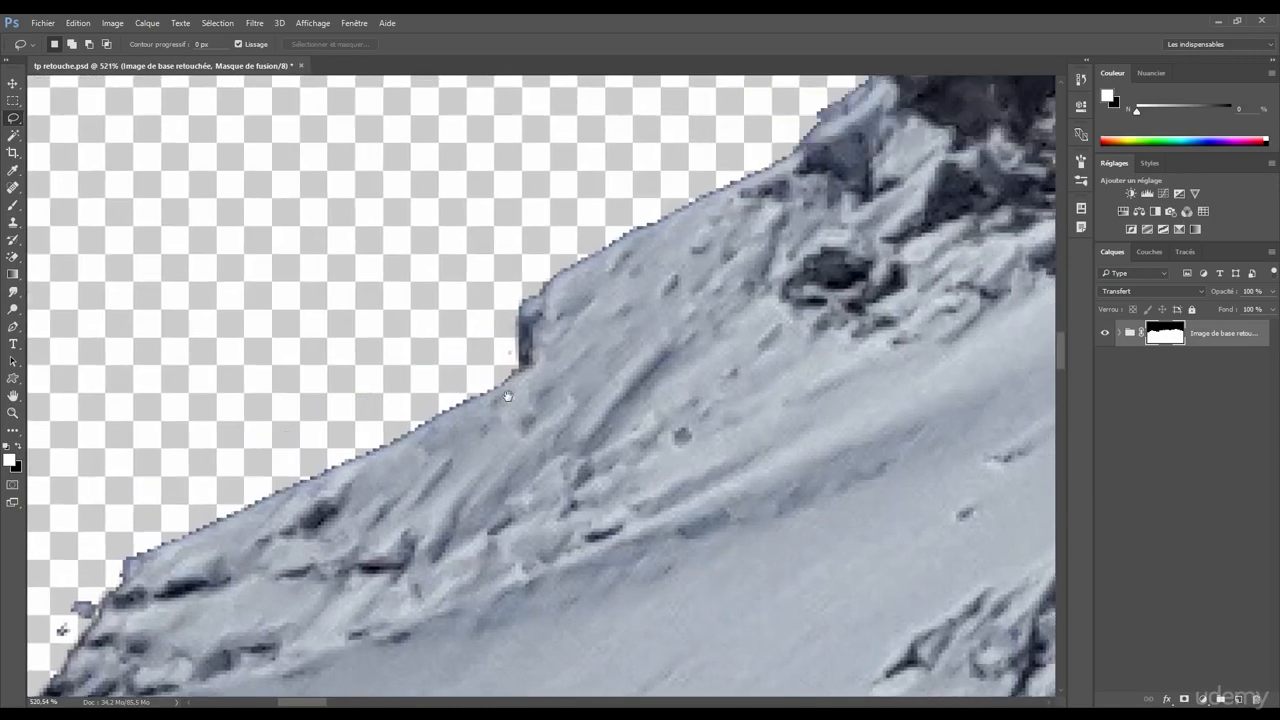
{"action": "left_click_drag", "start_coordinate": [508, 396], "coordinate": [519, 408]}
{"action": "left_click_drag", "start_coordinate": [643, 290], "coordinate": [512, 371]}
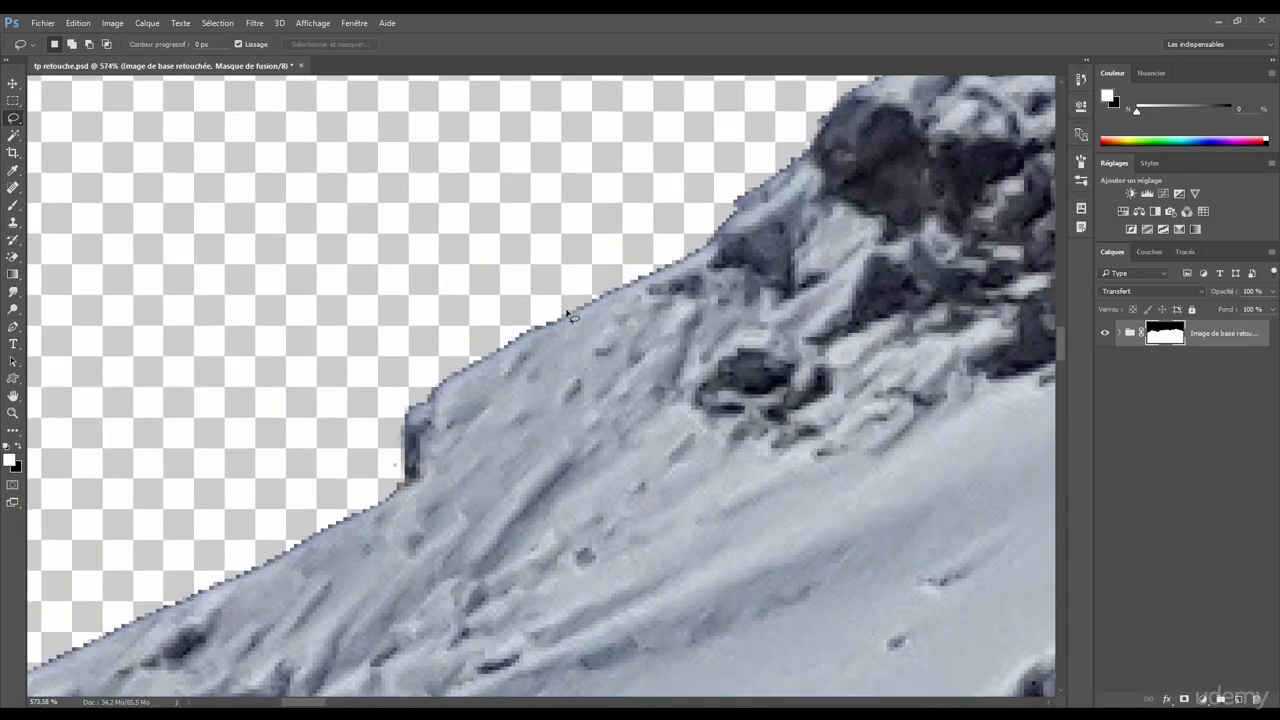
{"action": "scroll", "coordinate": [570, 345], "scroll_direction": "up", "scroll_amount": 2}
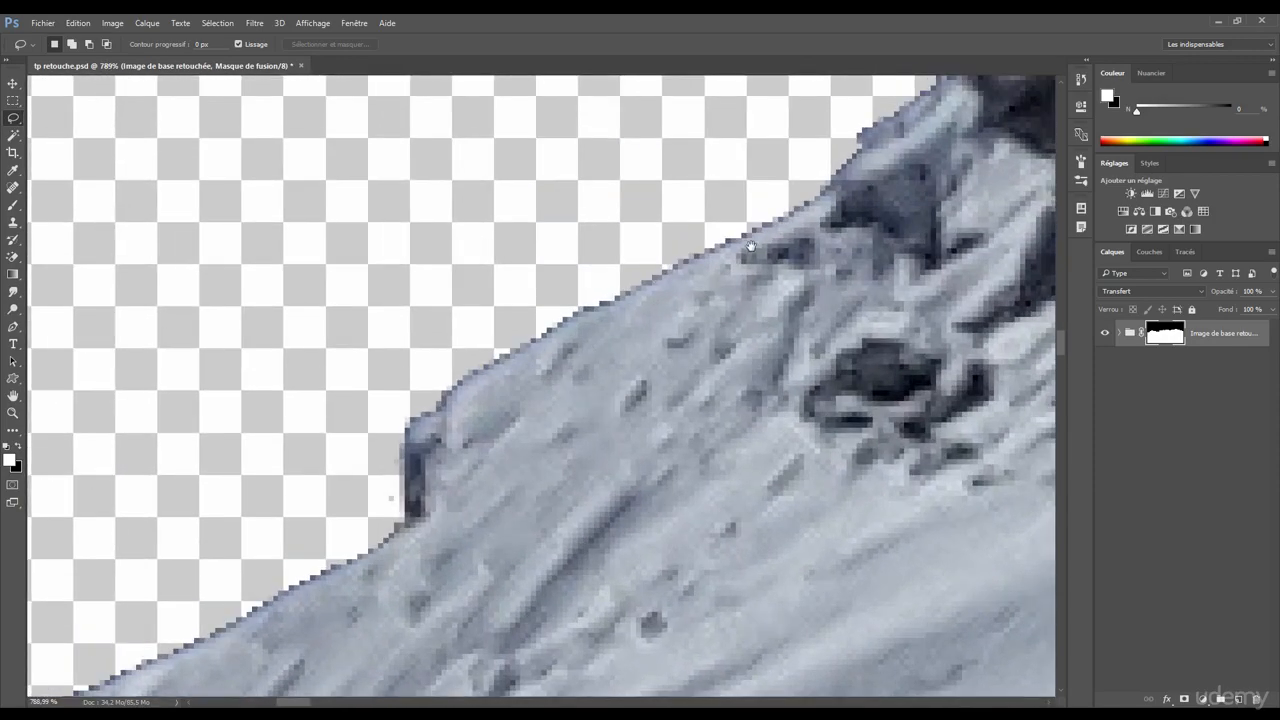
{"action": "left_click_drag", "start_coordinate": [750, 245], "coordinate": [608, 327]}
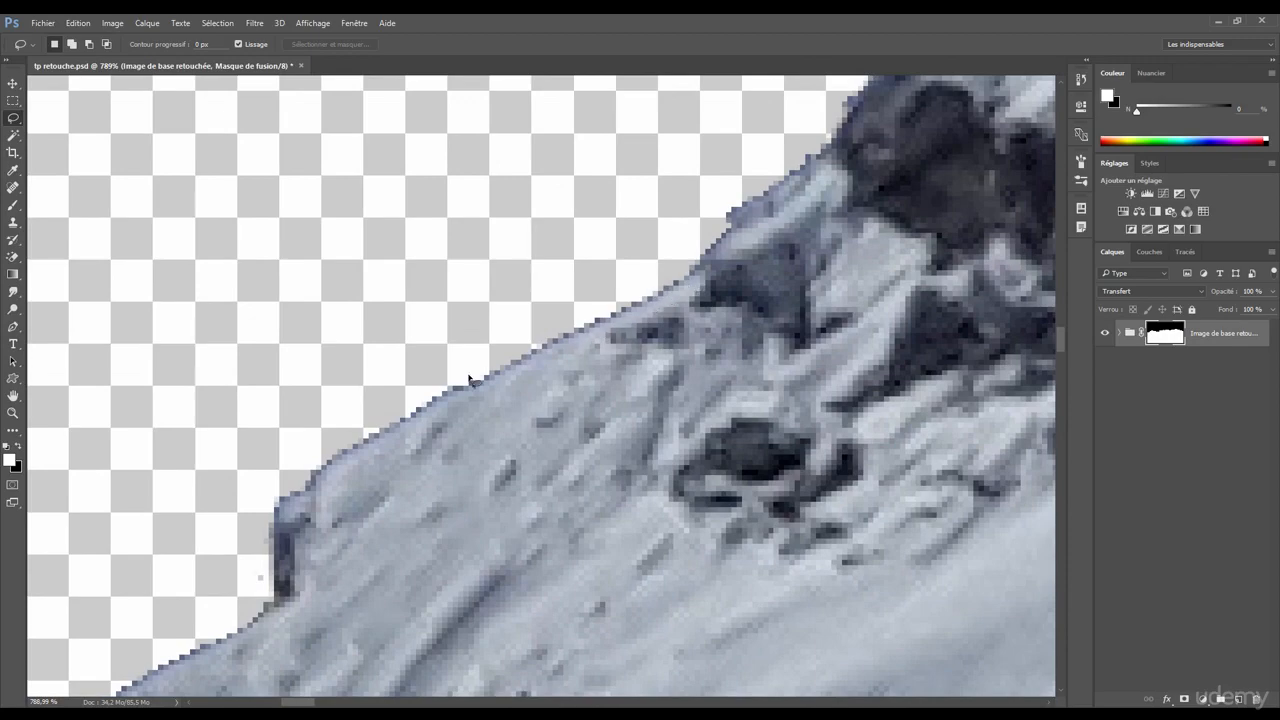
{"action": "scroll", "coordinate": [740, 246], "scroll_direction": "down", "scroll_amount": 5}
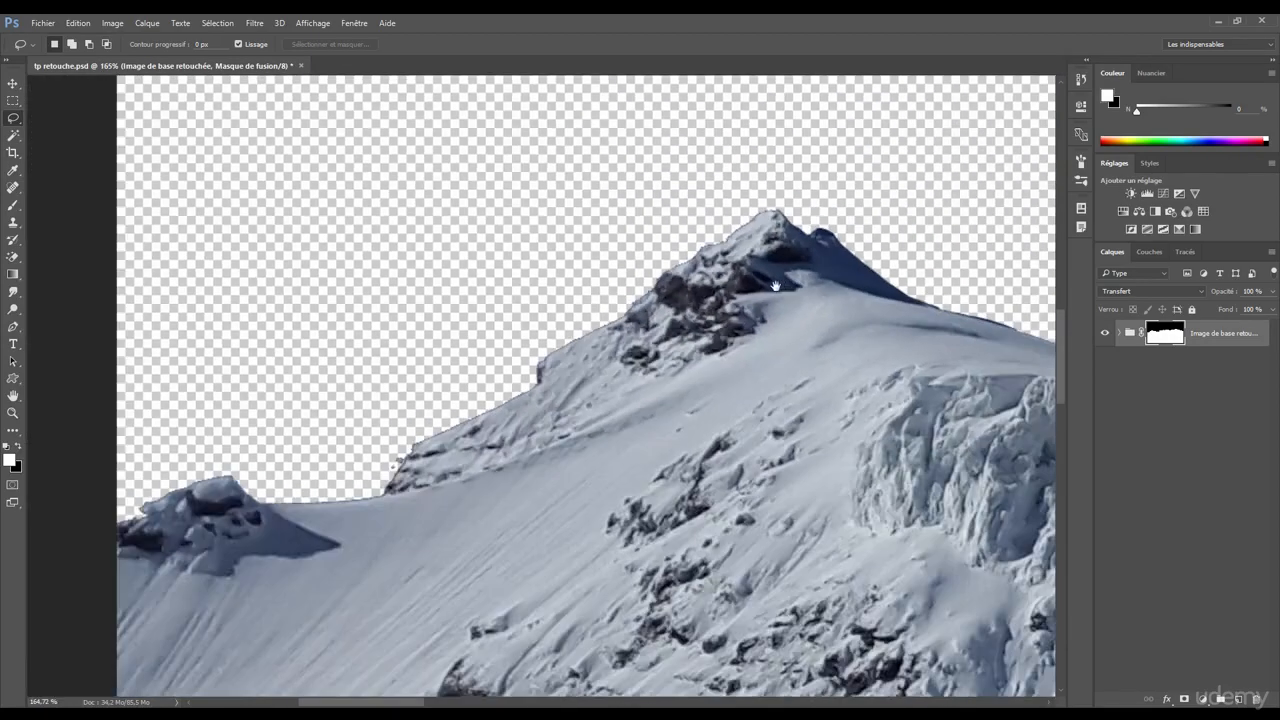
{"action": "left_click_drag", "start_coordinate": [775, 286], "coordinate": [280, 283]}
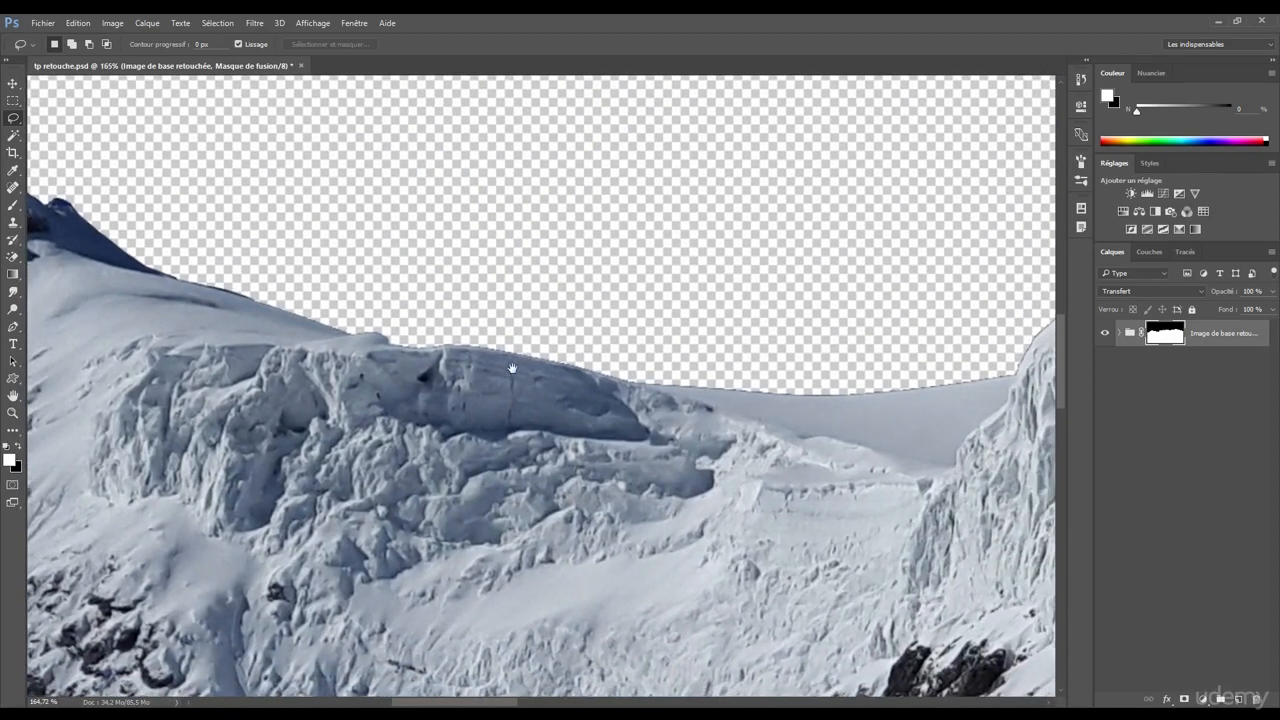
{"action": "scroll", "coordinate": [512, 368], "scroll_direction": "up", "scroll_amount": 5}
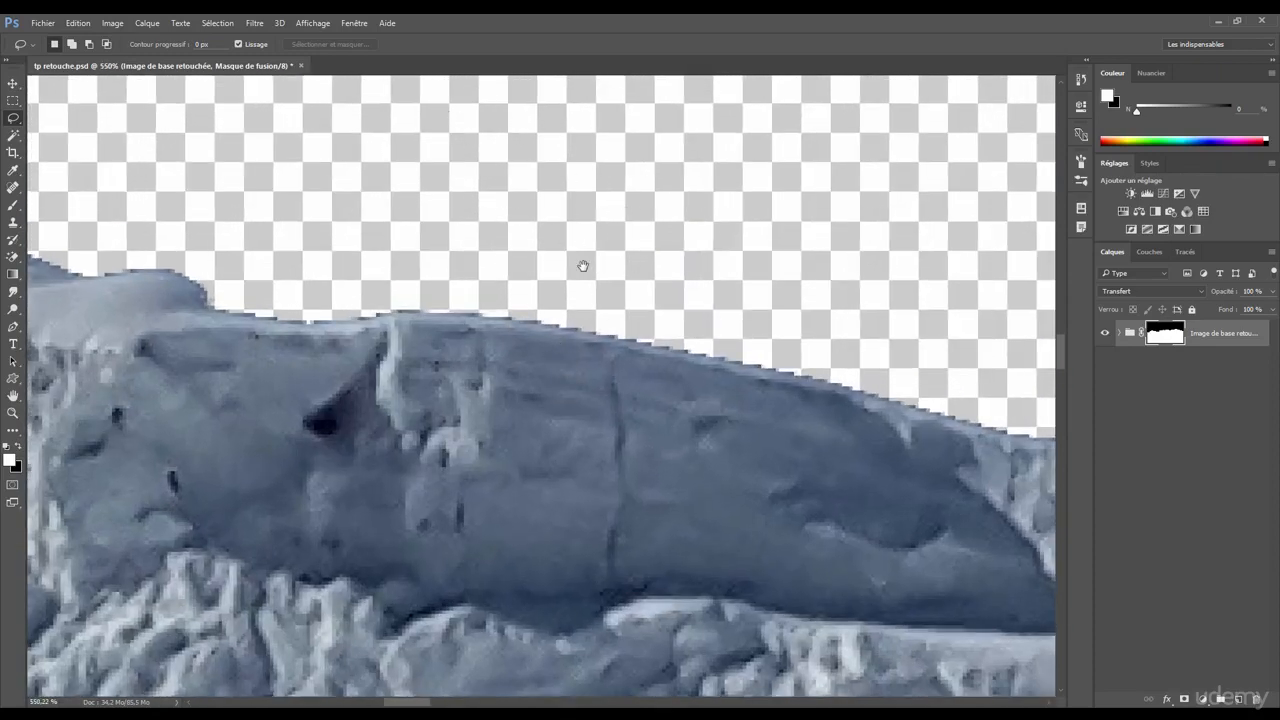
{"action": "left_click_drag", "start_coordinate": [583, 266], "coordinate": [409, 229]}
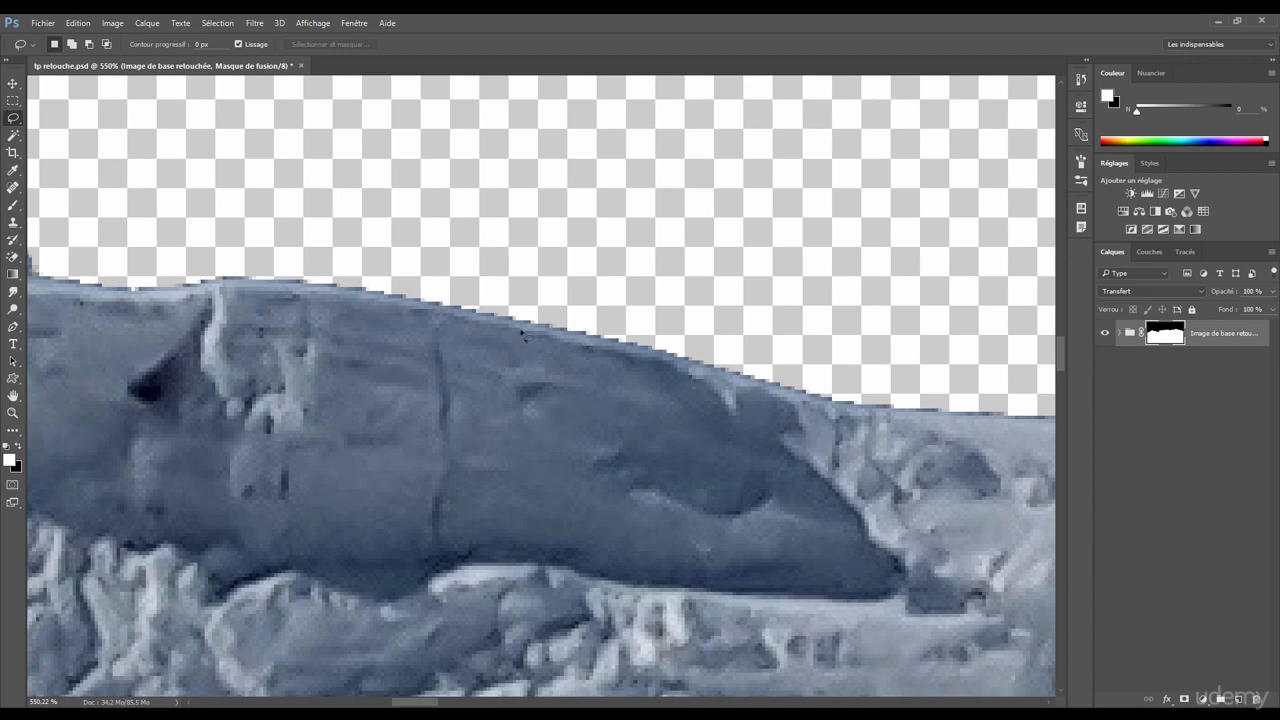
{"action": "left_click_drag", "start_coordinate": [865, 413], "coordinate": [404, 353]}
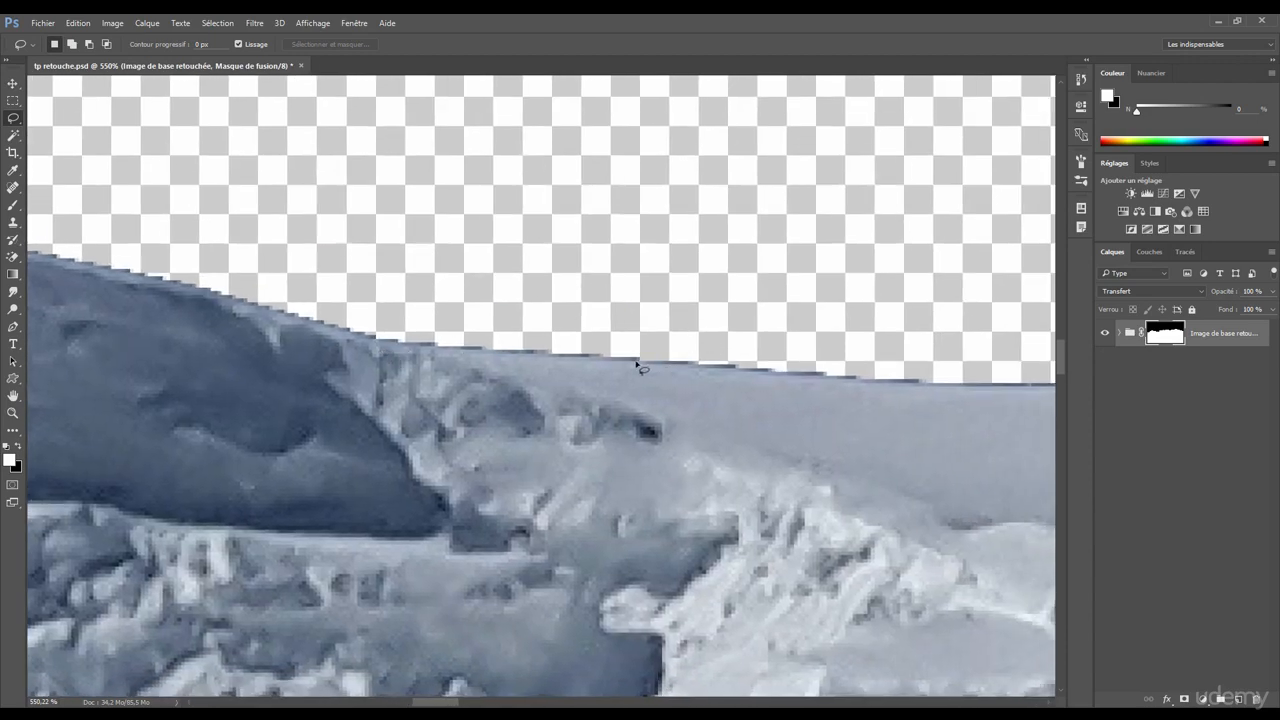